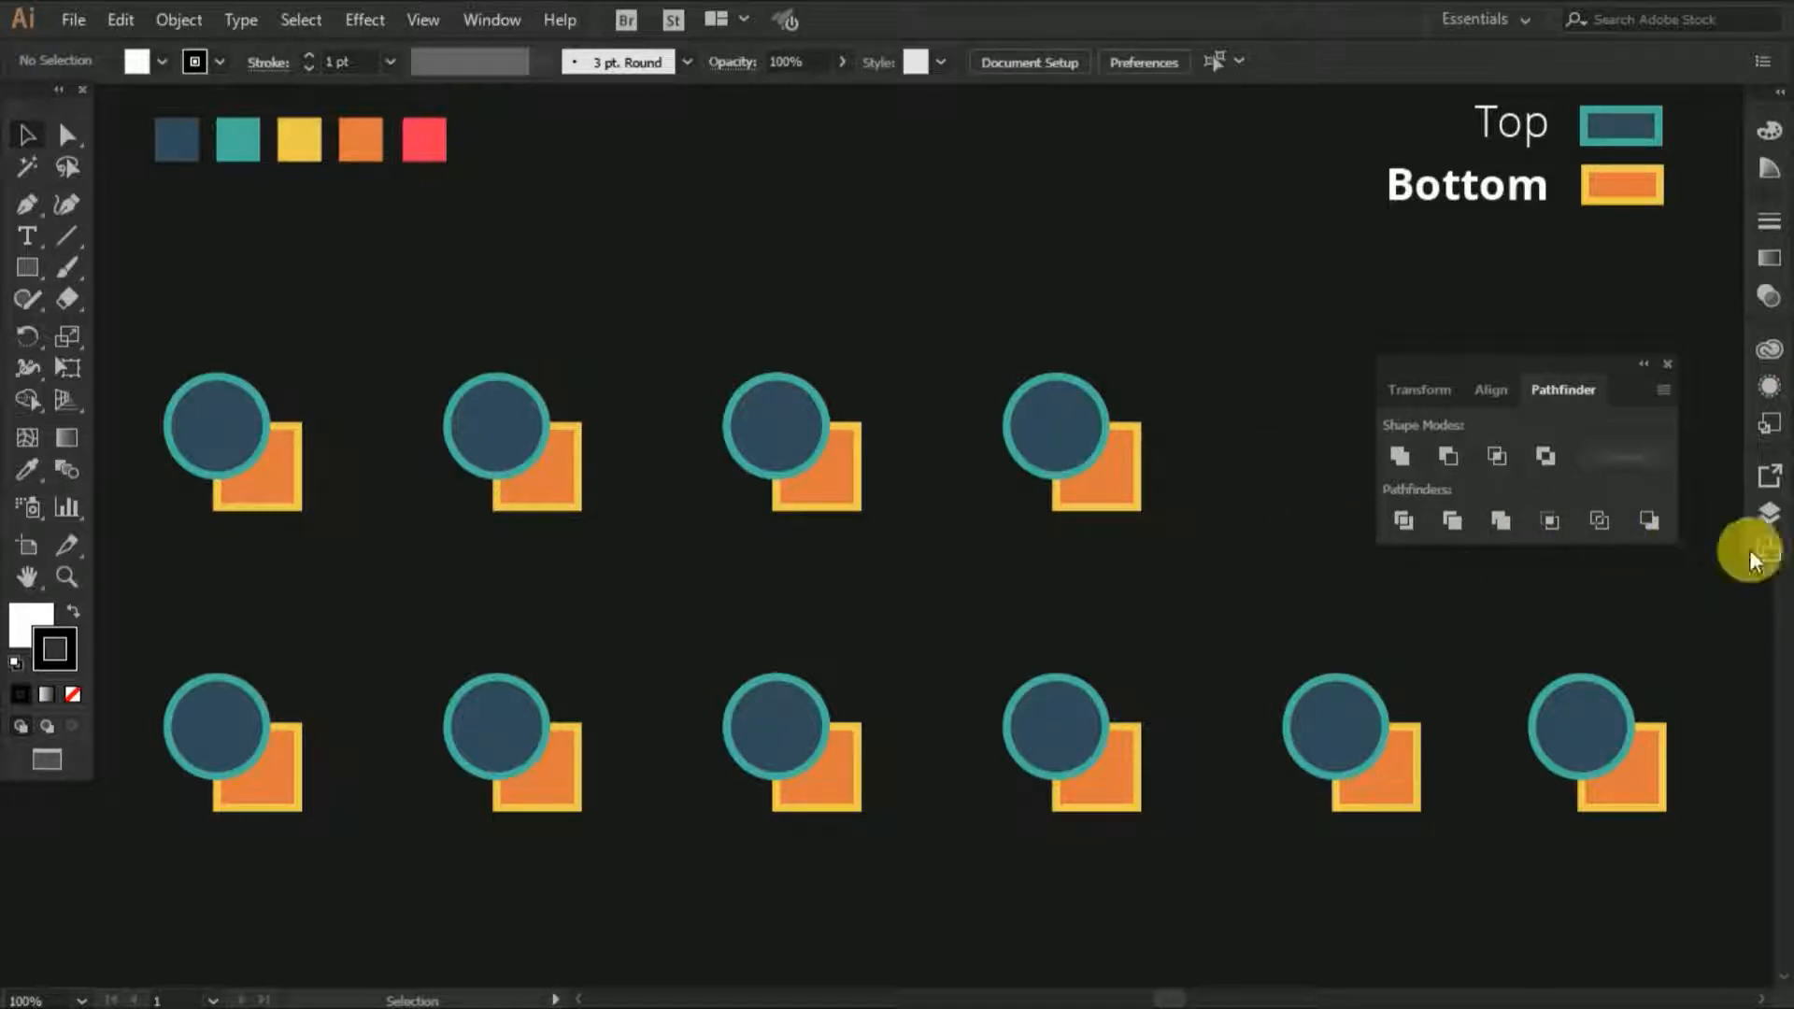
# Step: Try uniting the first circle and square of the upper row with Unite, and undo the merge
pyautogui.moveTo(129, 330); pyautogui.dragTo(385, 552)
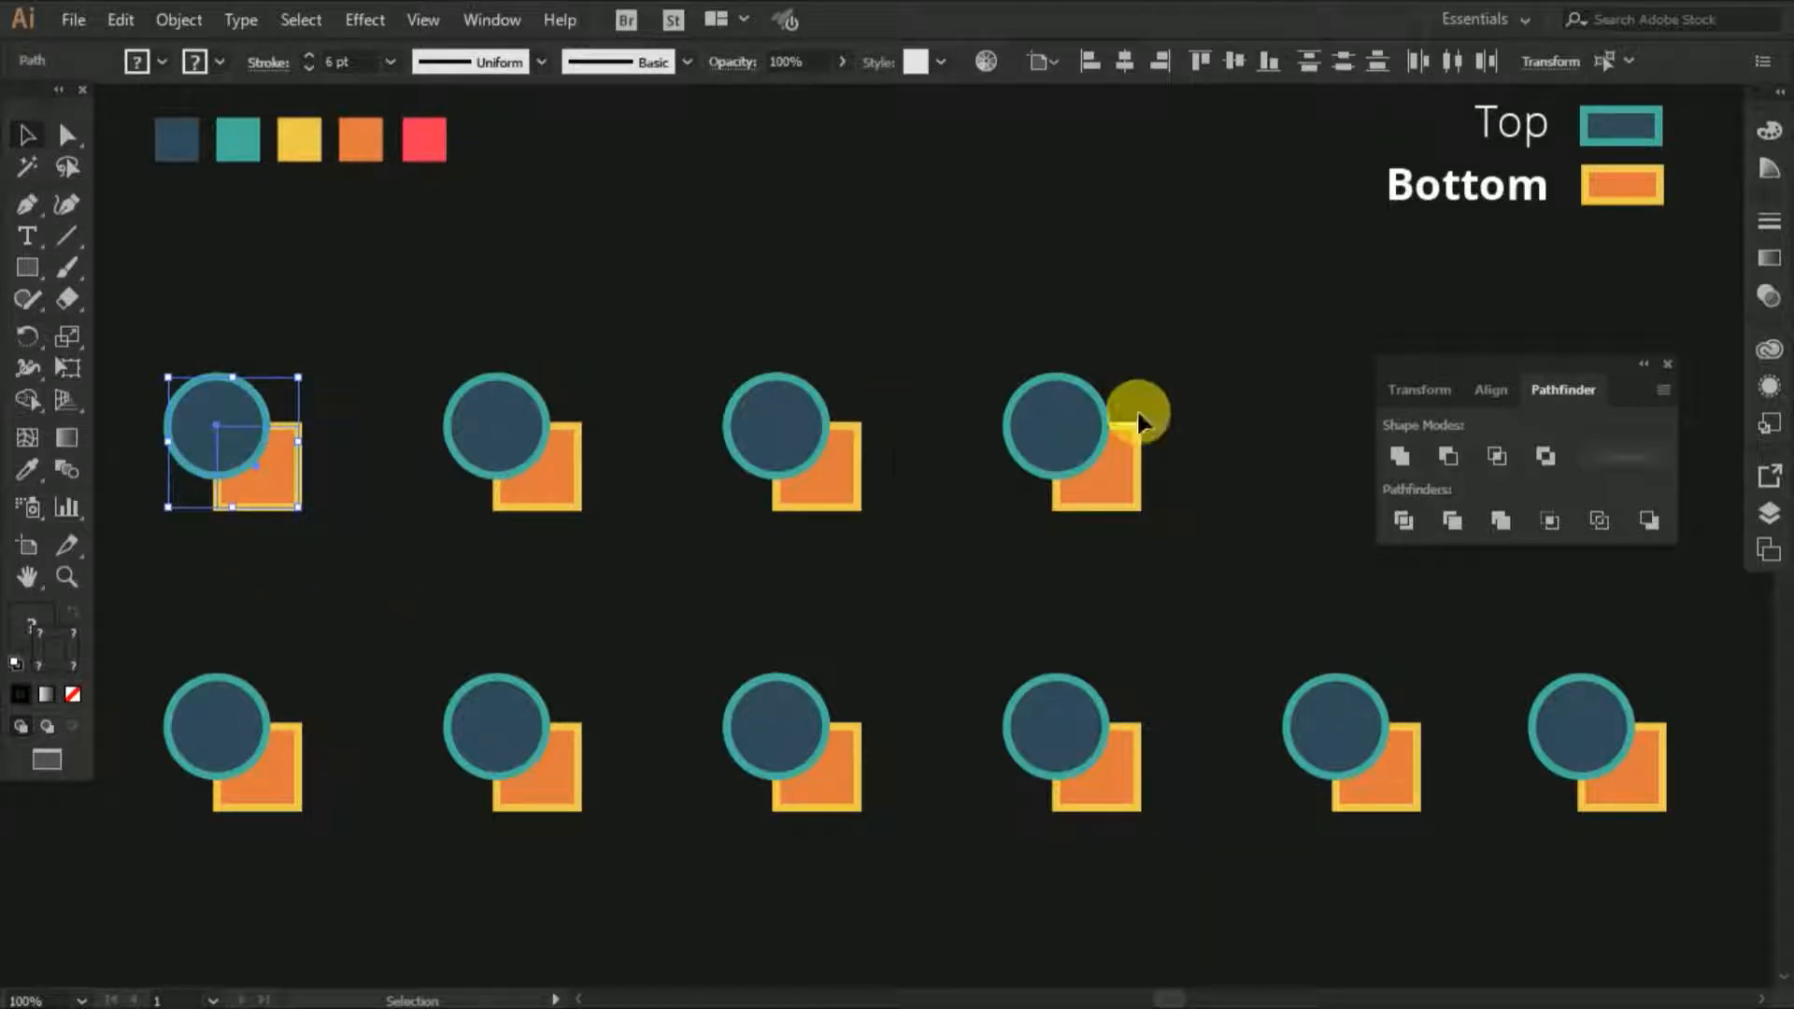
pyautogui.click(1400, 457)
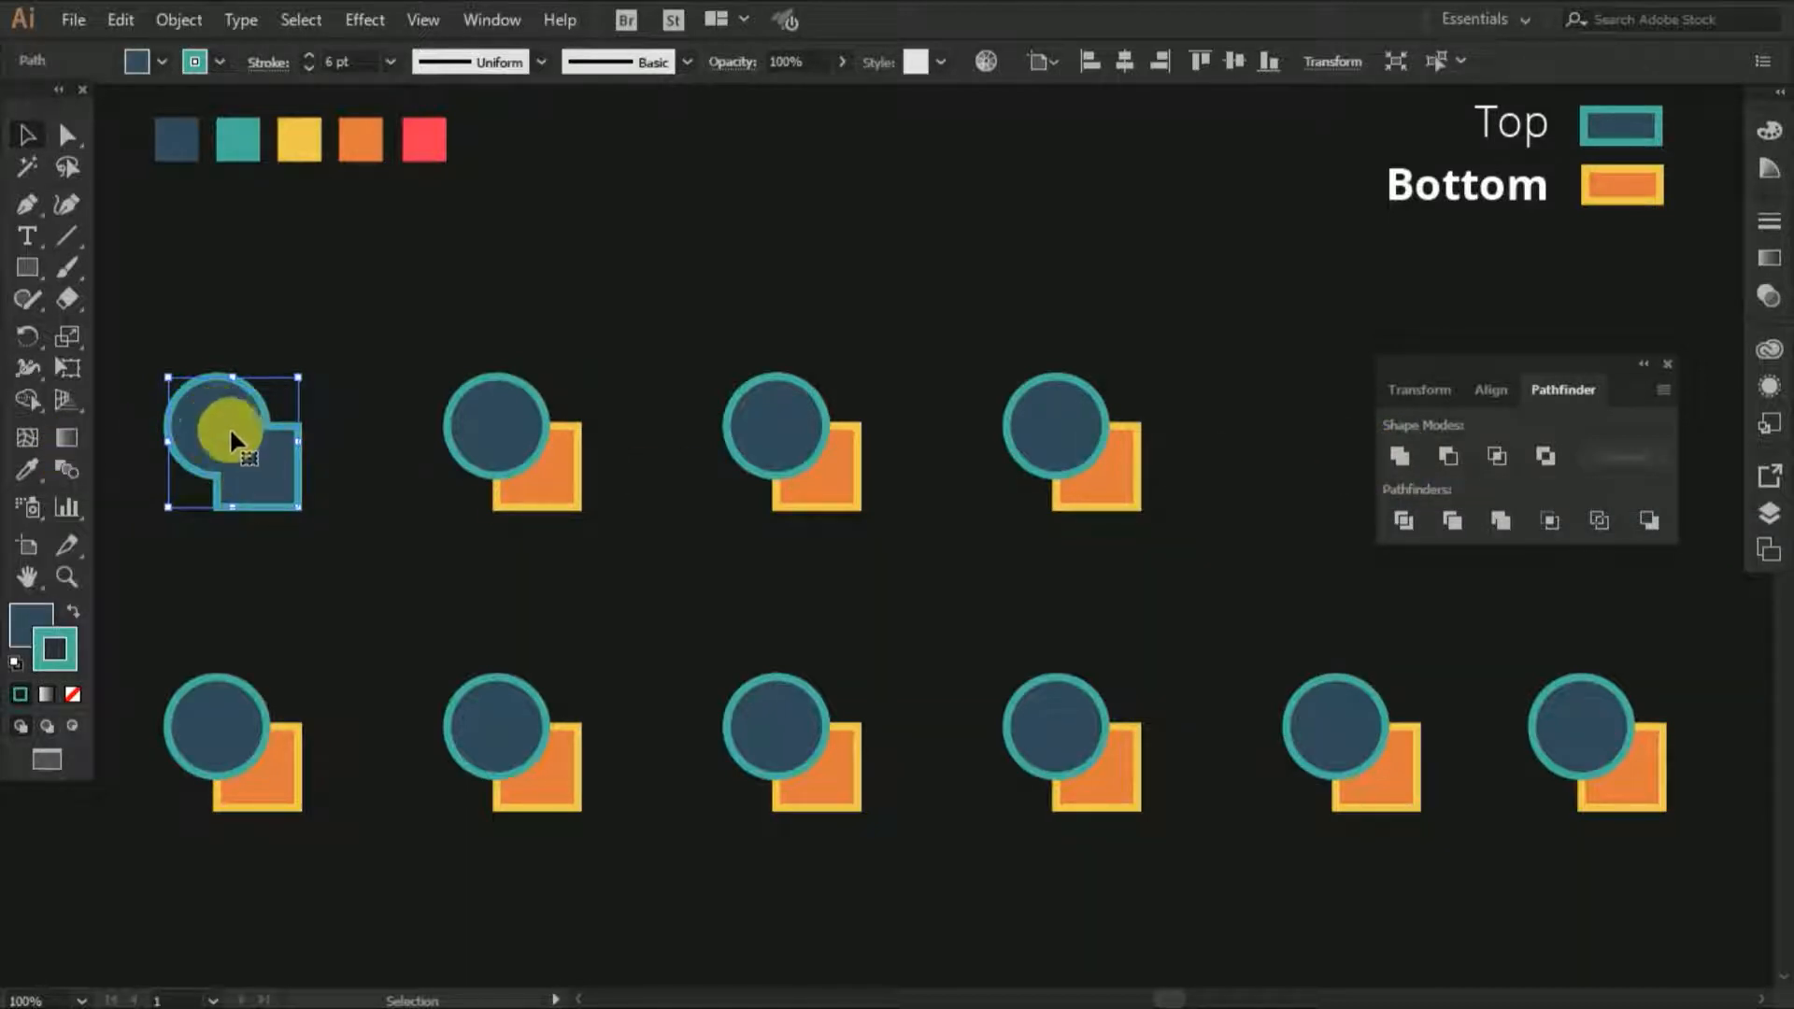
pyautogui.press('a')
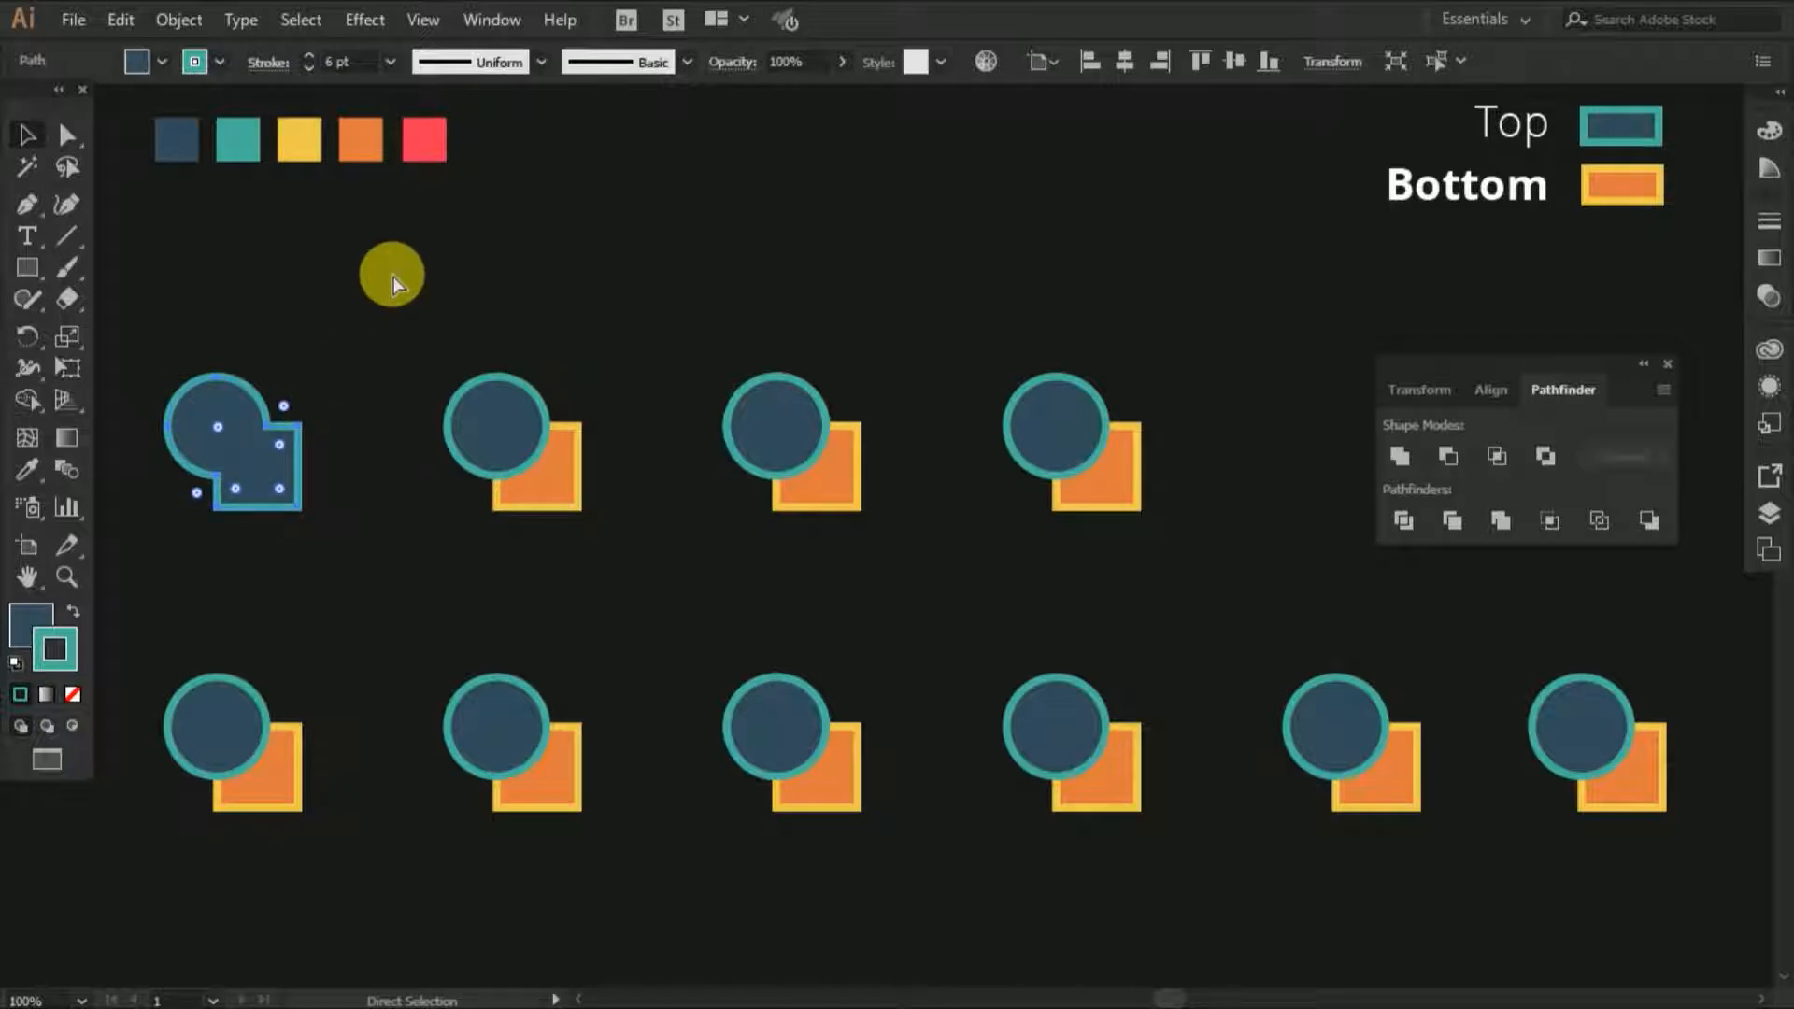
pyautogui.hotkey('ctrl', 'z')
pyautogui.press('v')
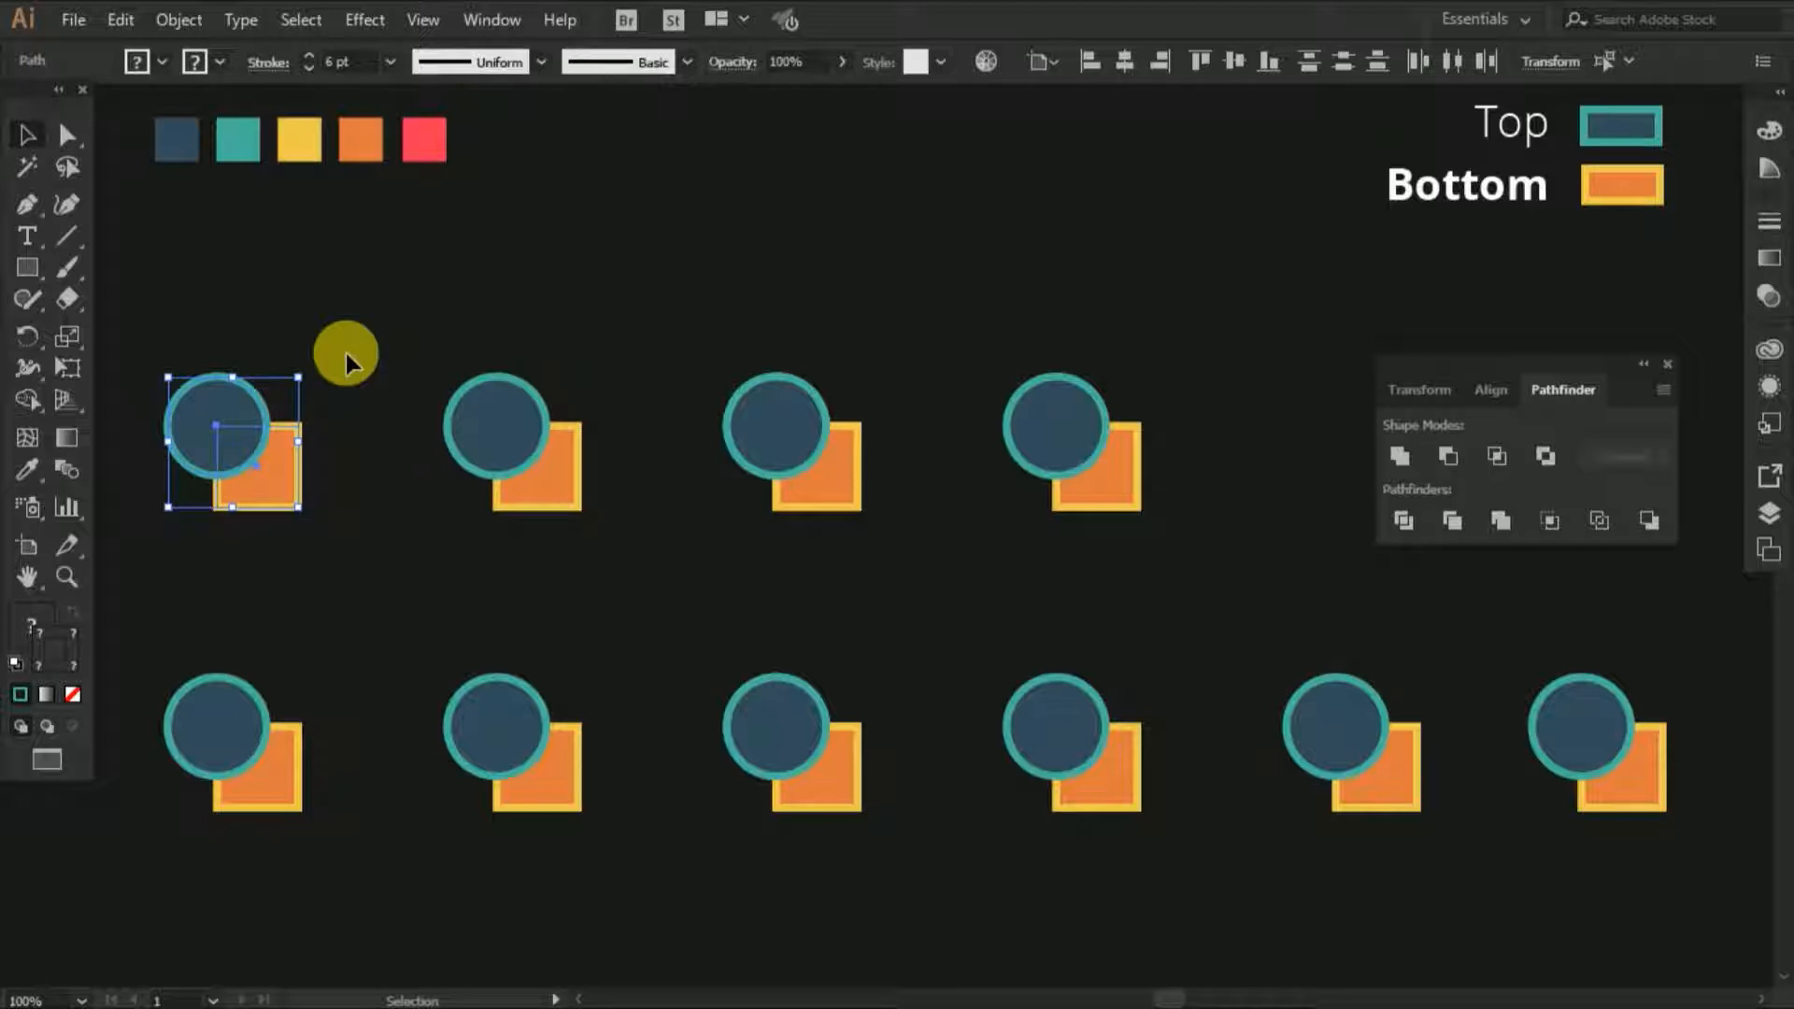
pyautogui.click(346, 353)
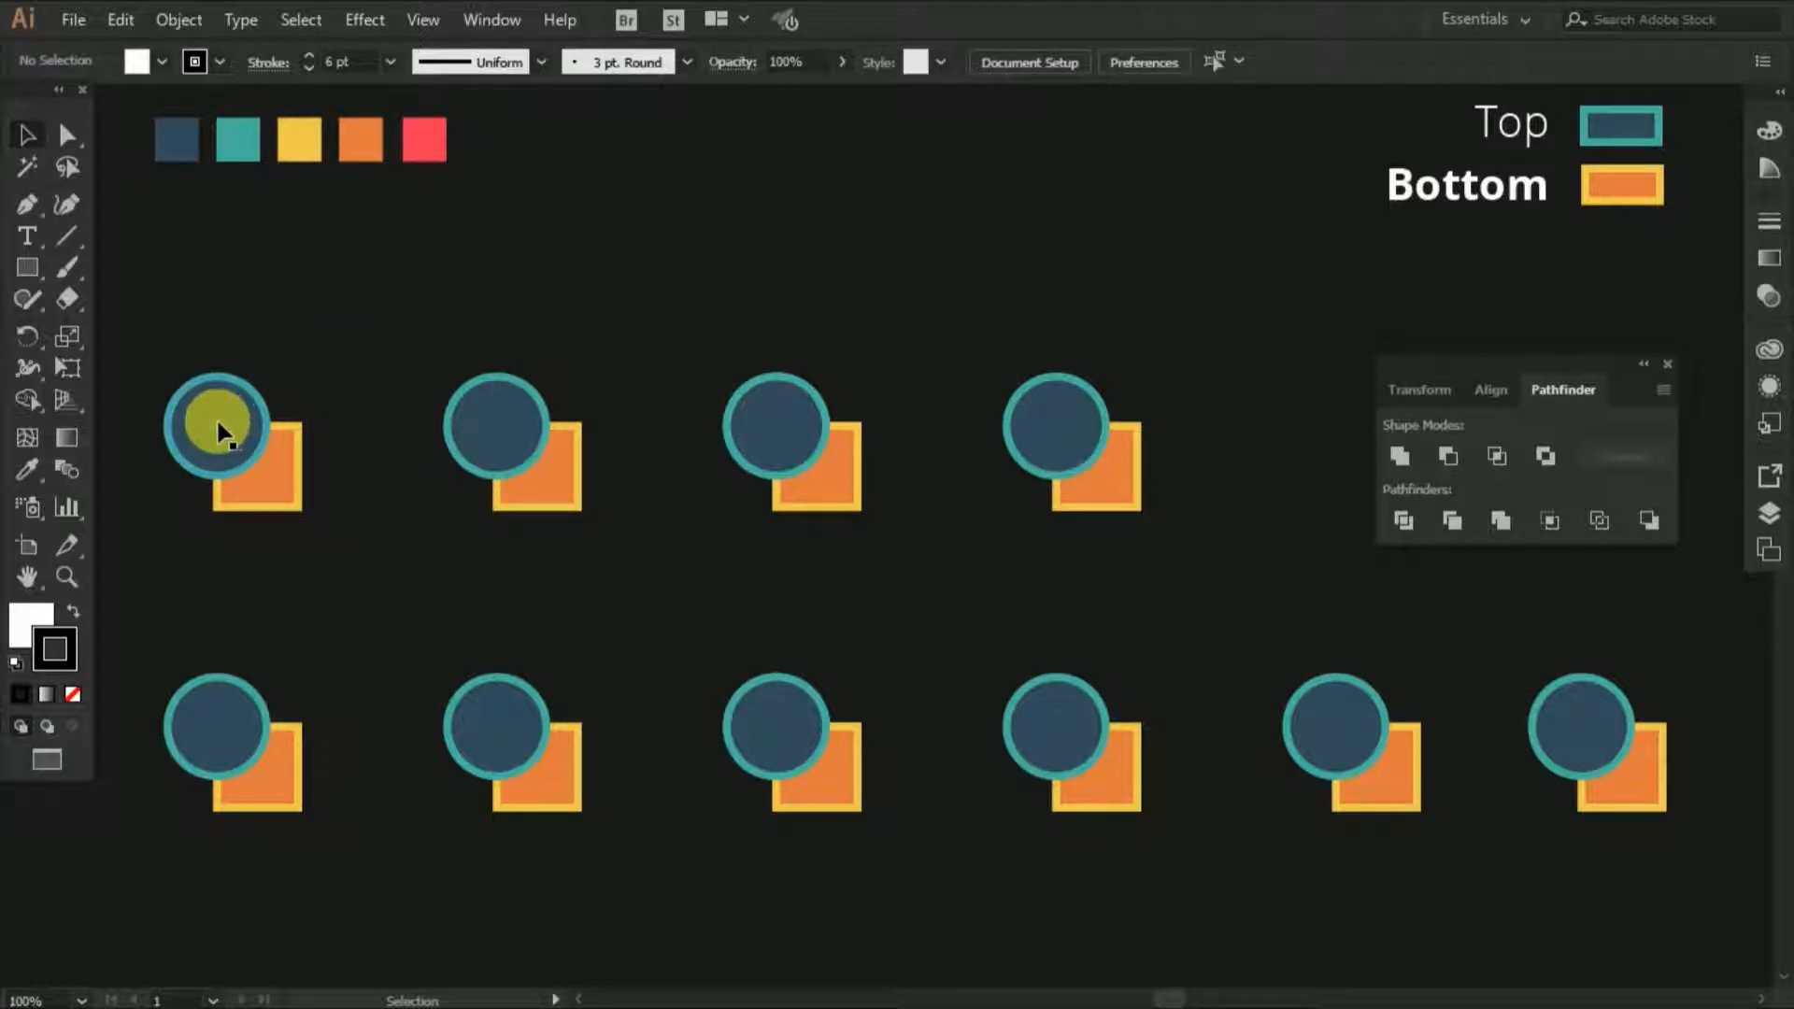
# Step: Combine the first circle and square of the upper row into one shape with Unite
pyautogui.moveTo(140, 348); pyautogui.dragTo(429, 549)
pyautogui.click(1400, 456)
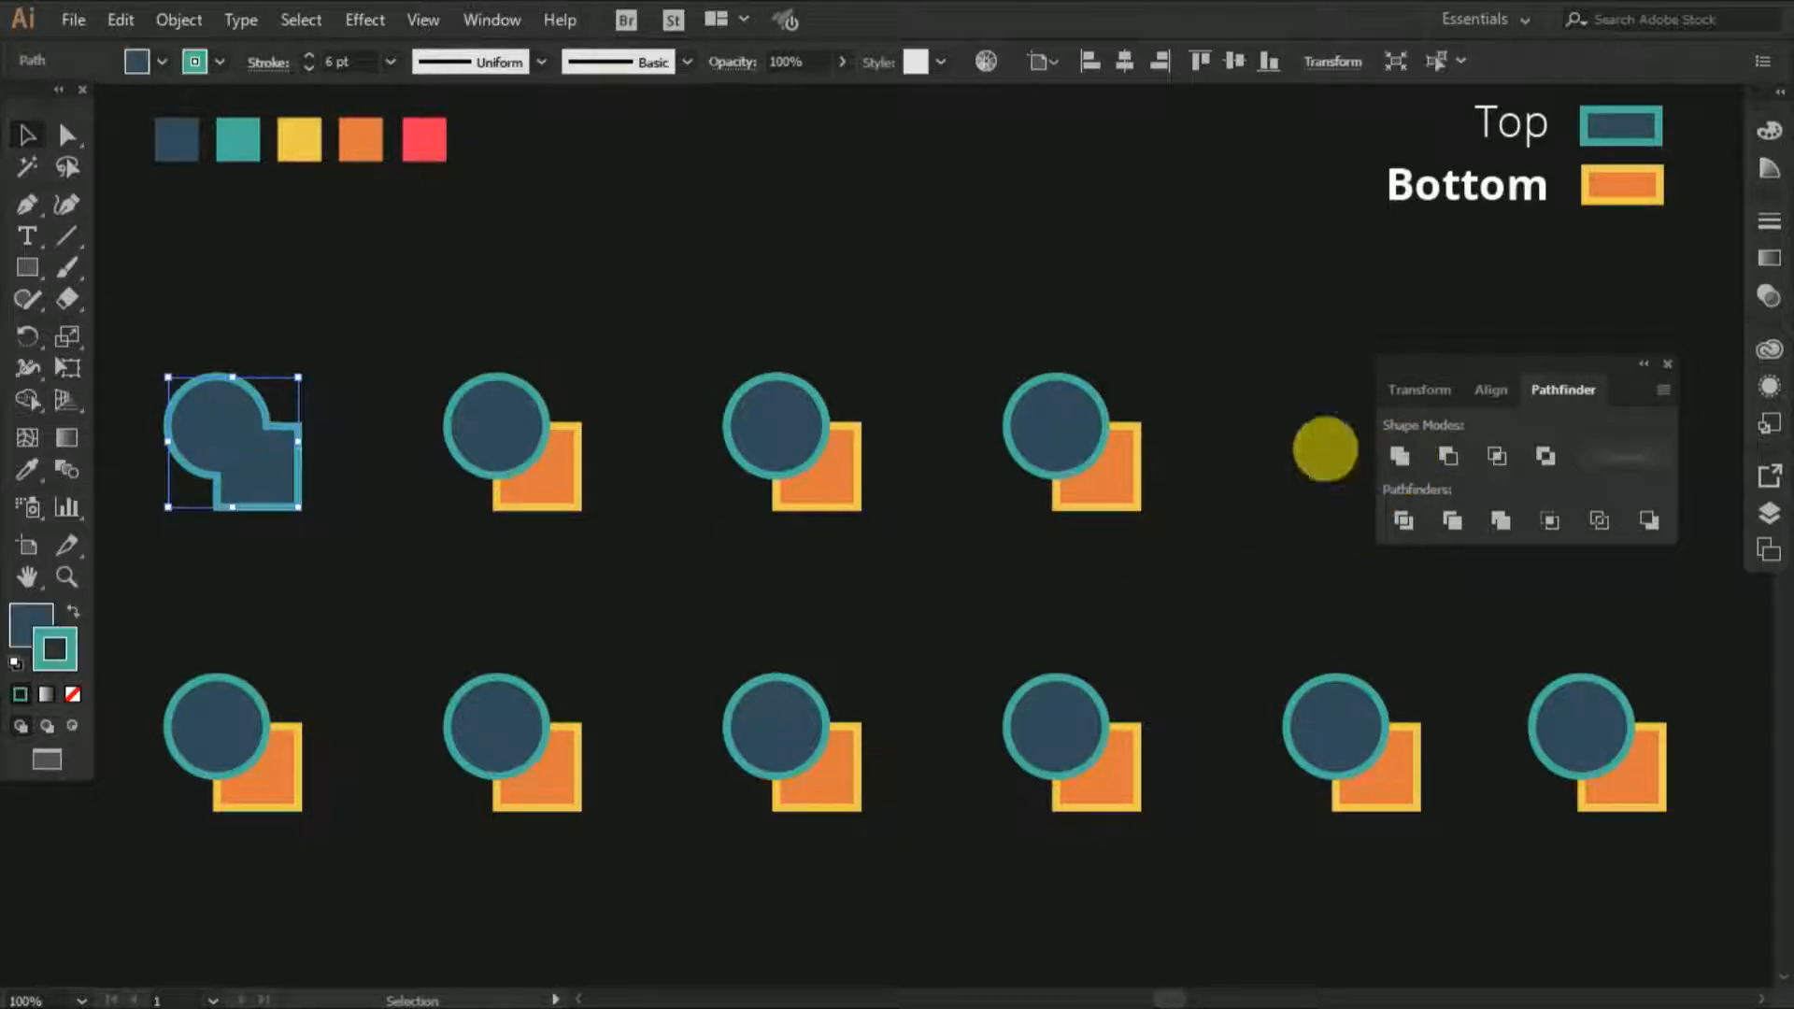
pyautogui.click(361, 355)
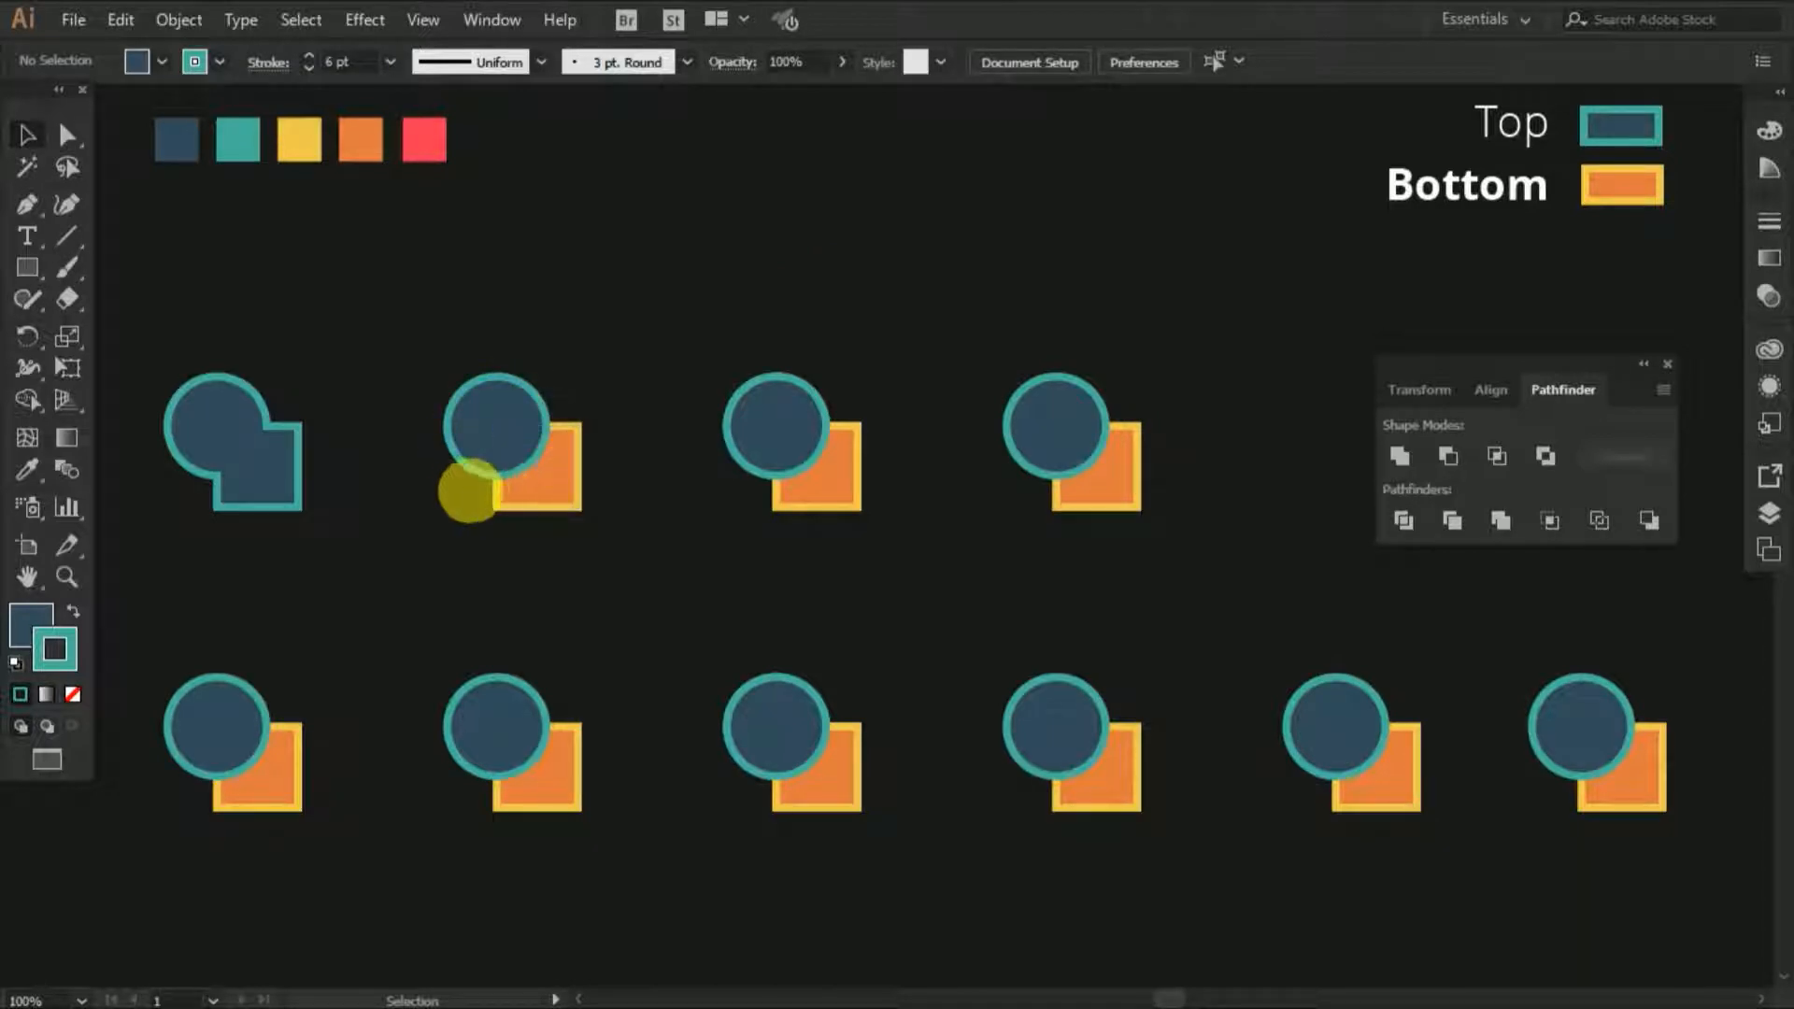
# Step: Cut the circle out of the second square in the upper row with Minus Front
pyautogui.moveTo(433, 368); pyautogui.dragTo(673, 542)
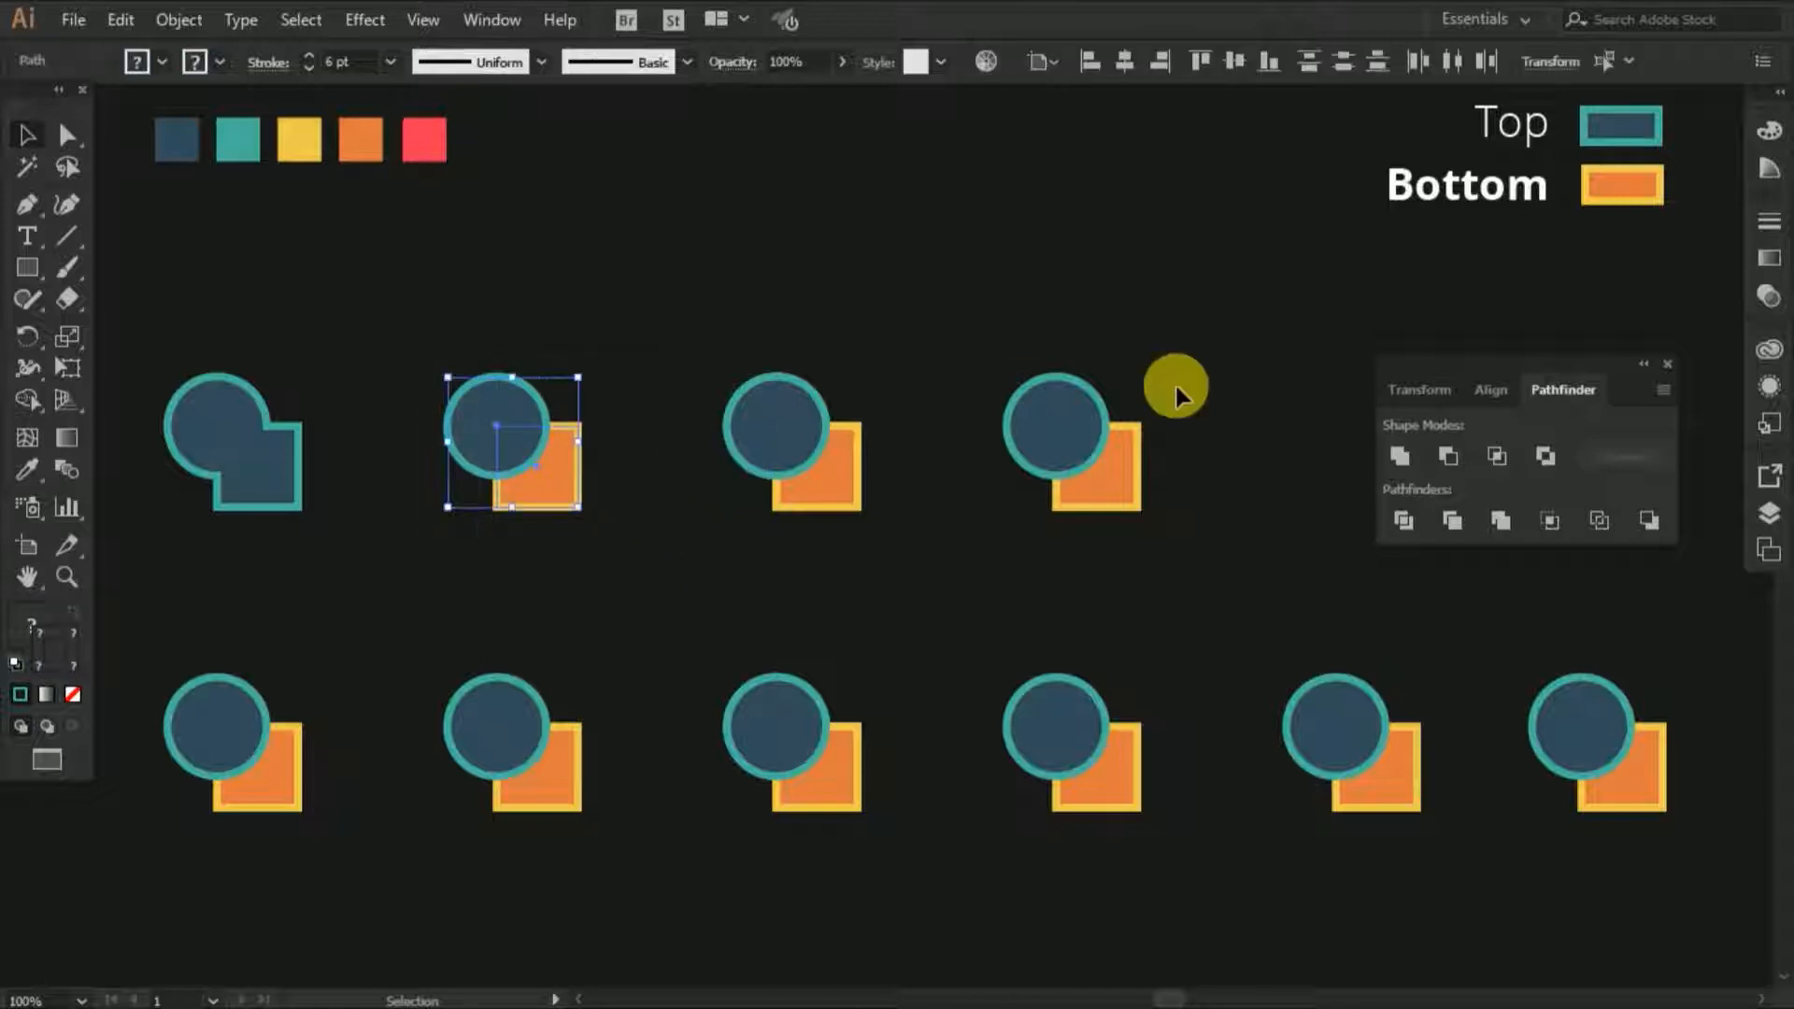
pyautogui.click(1445, 455)
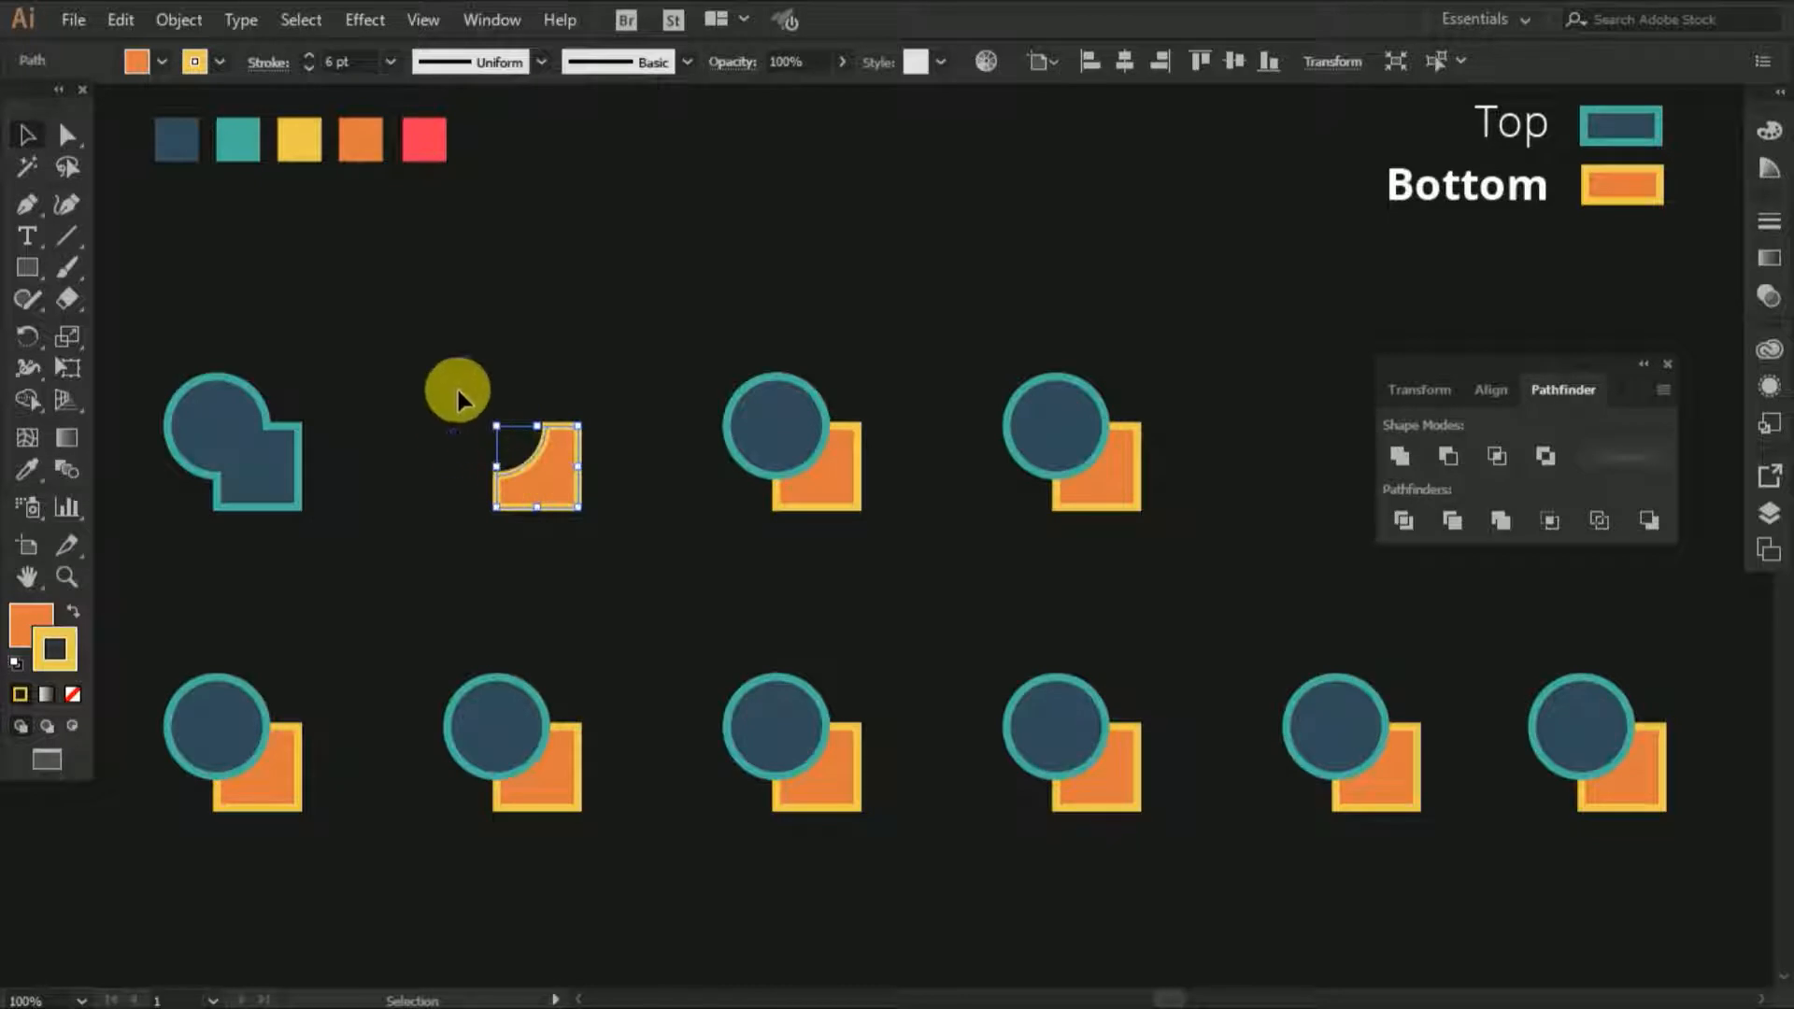
pyautogui.click(762, 278)
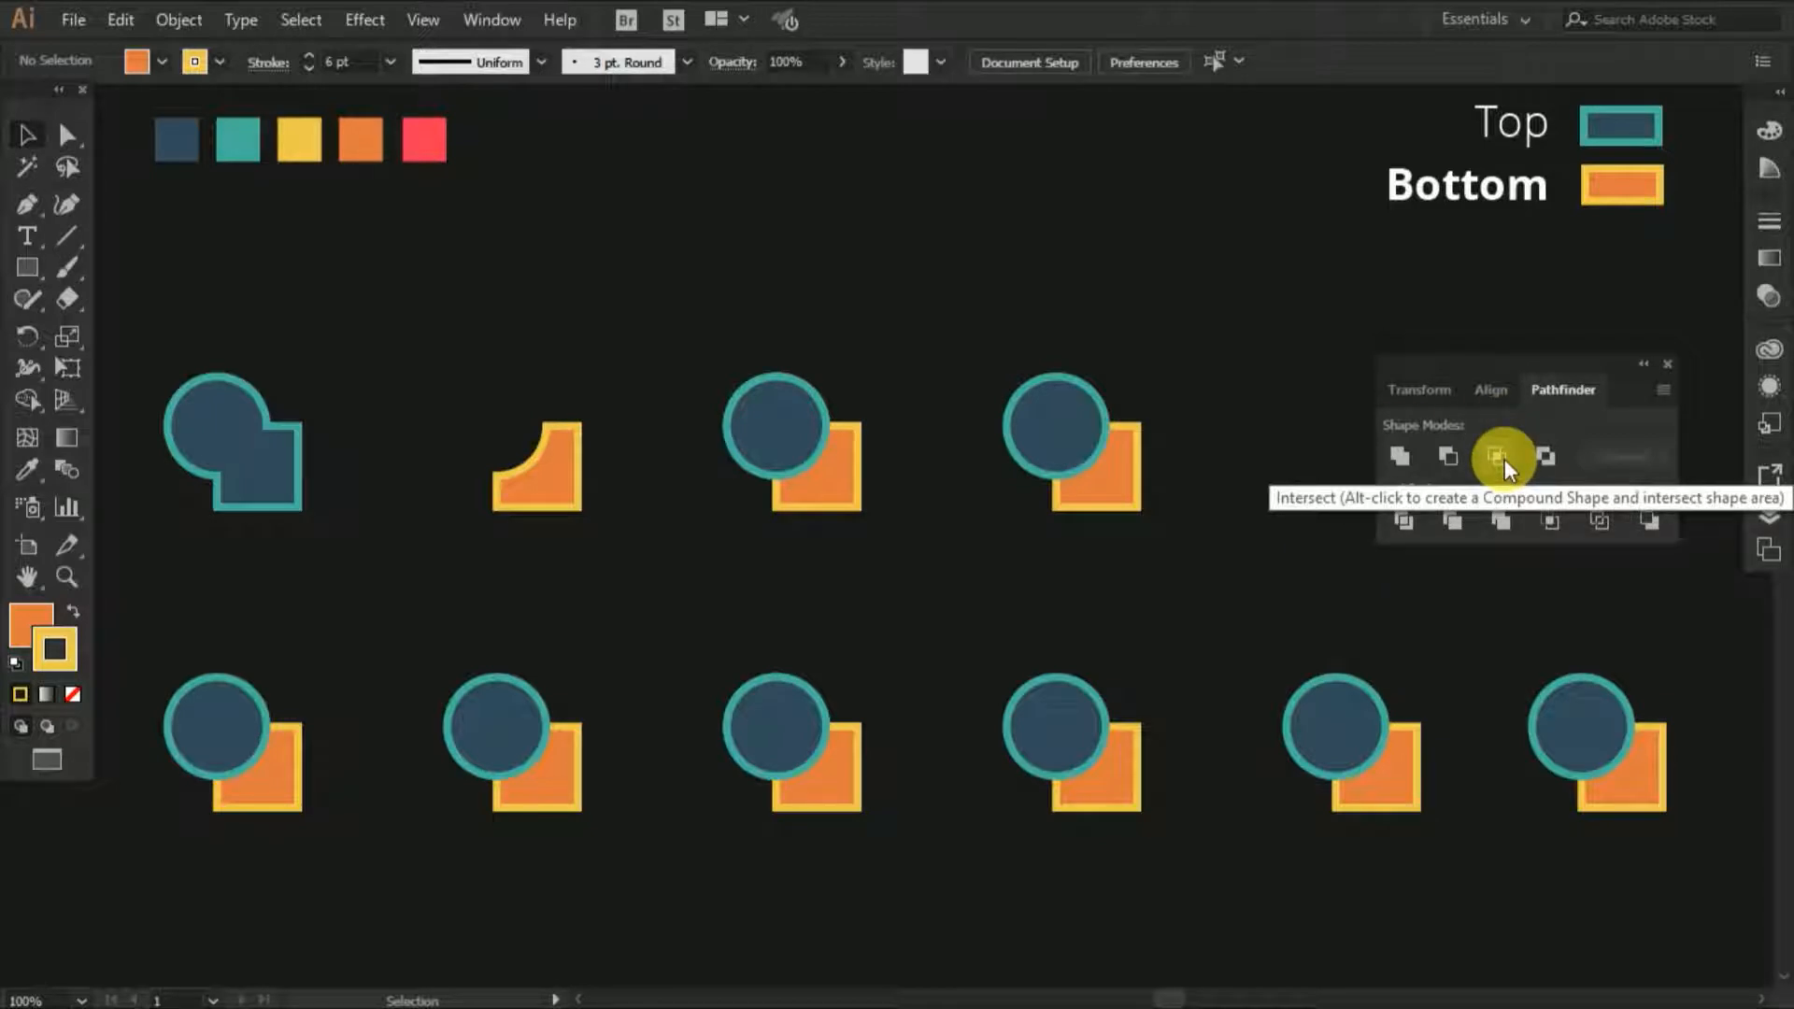
# Step: Reduce the third circle and square of the upper row to their overlapping area with Intersect
pyautogui.moveTo(693, 361); pyautogui.dragTo(705, 424)
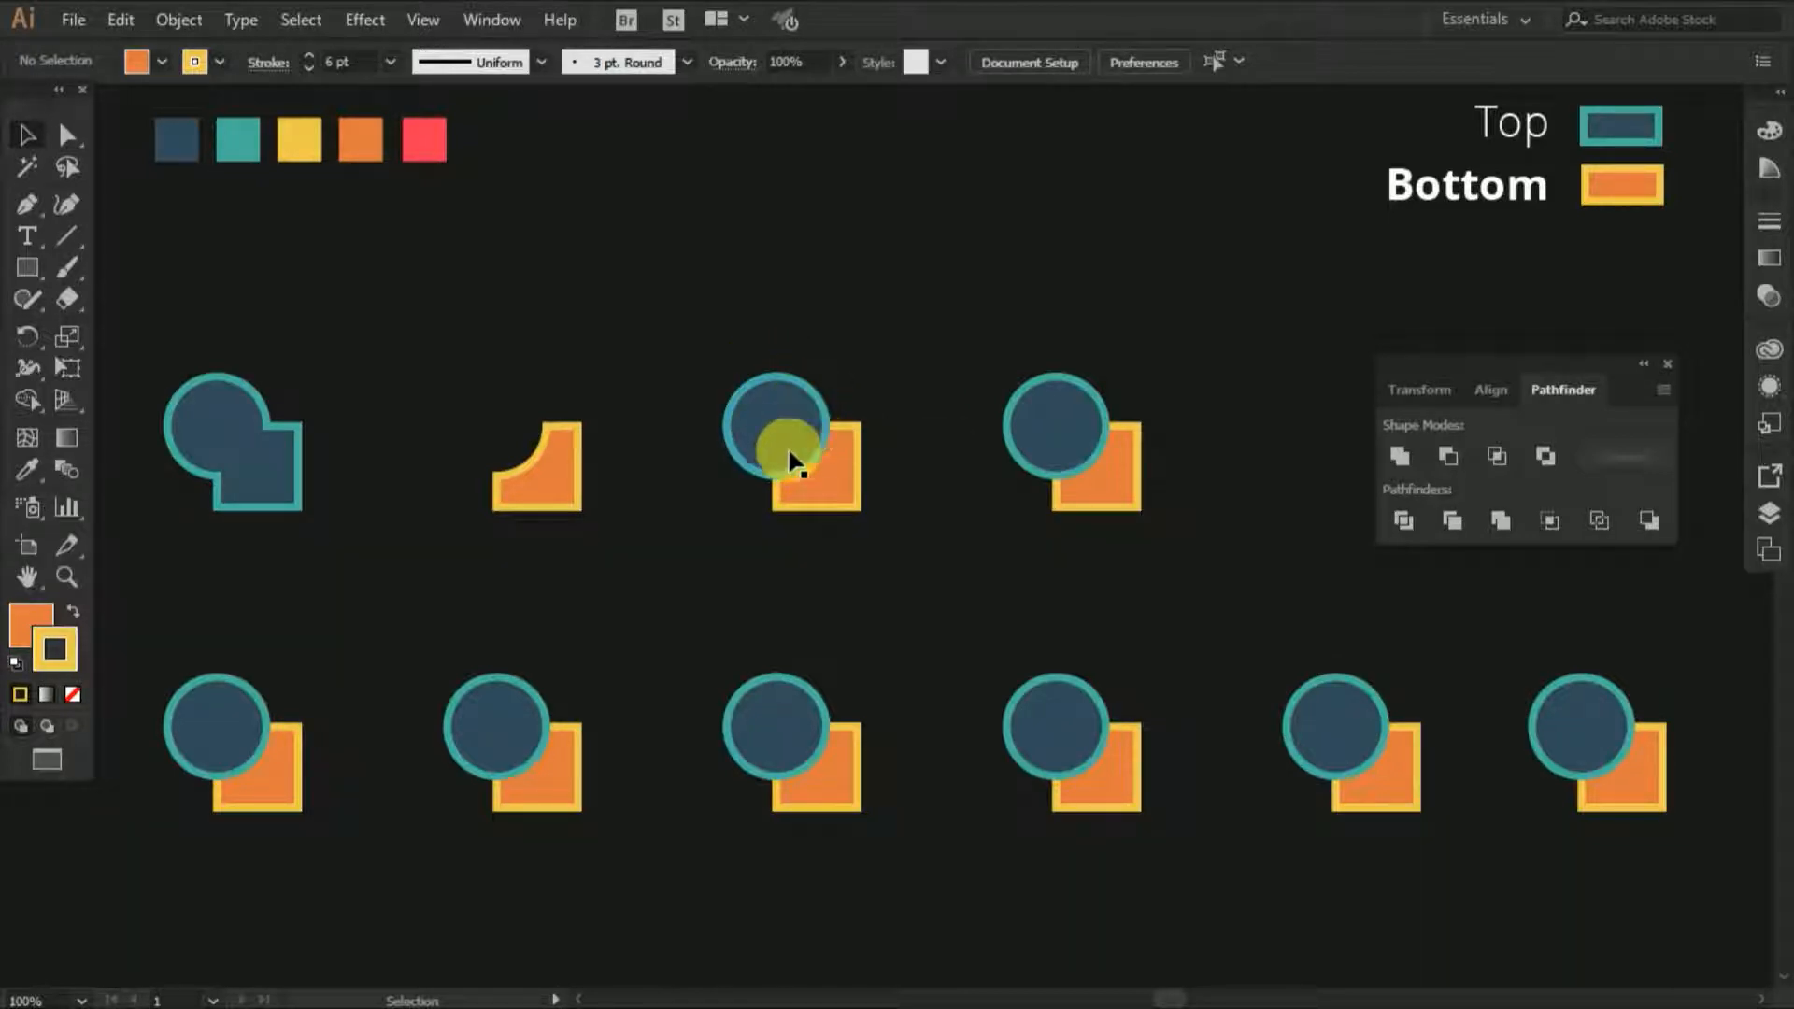
pyautogui.moveTo(680, 356); pyautogui.dragTo(959, 543)
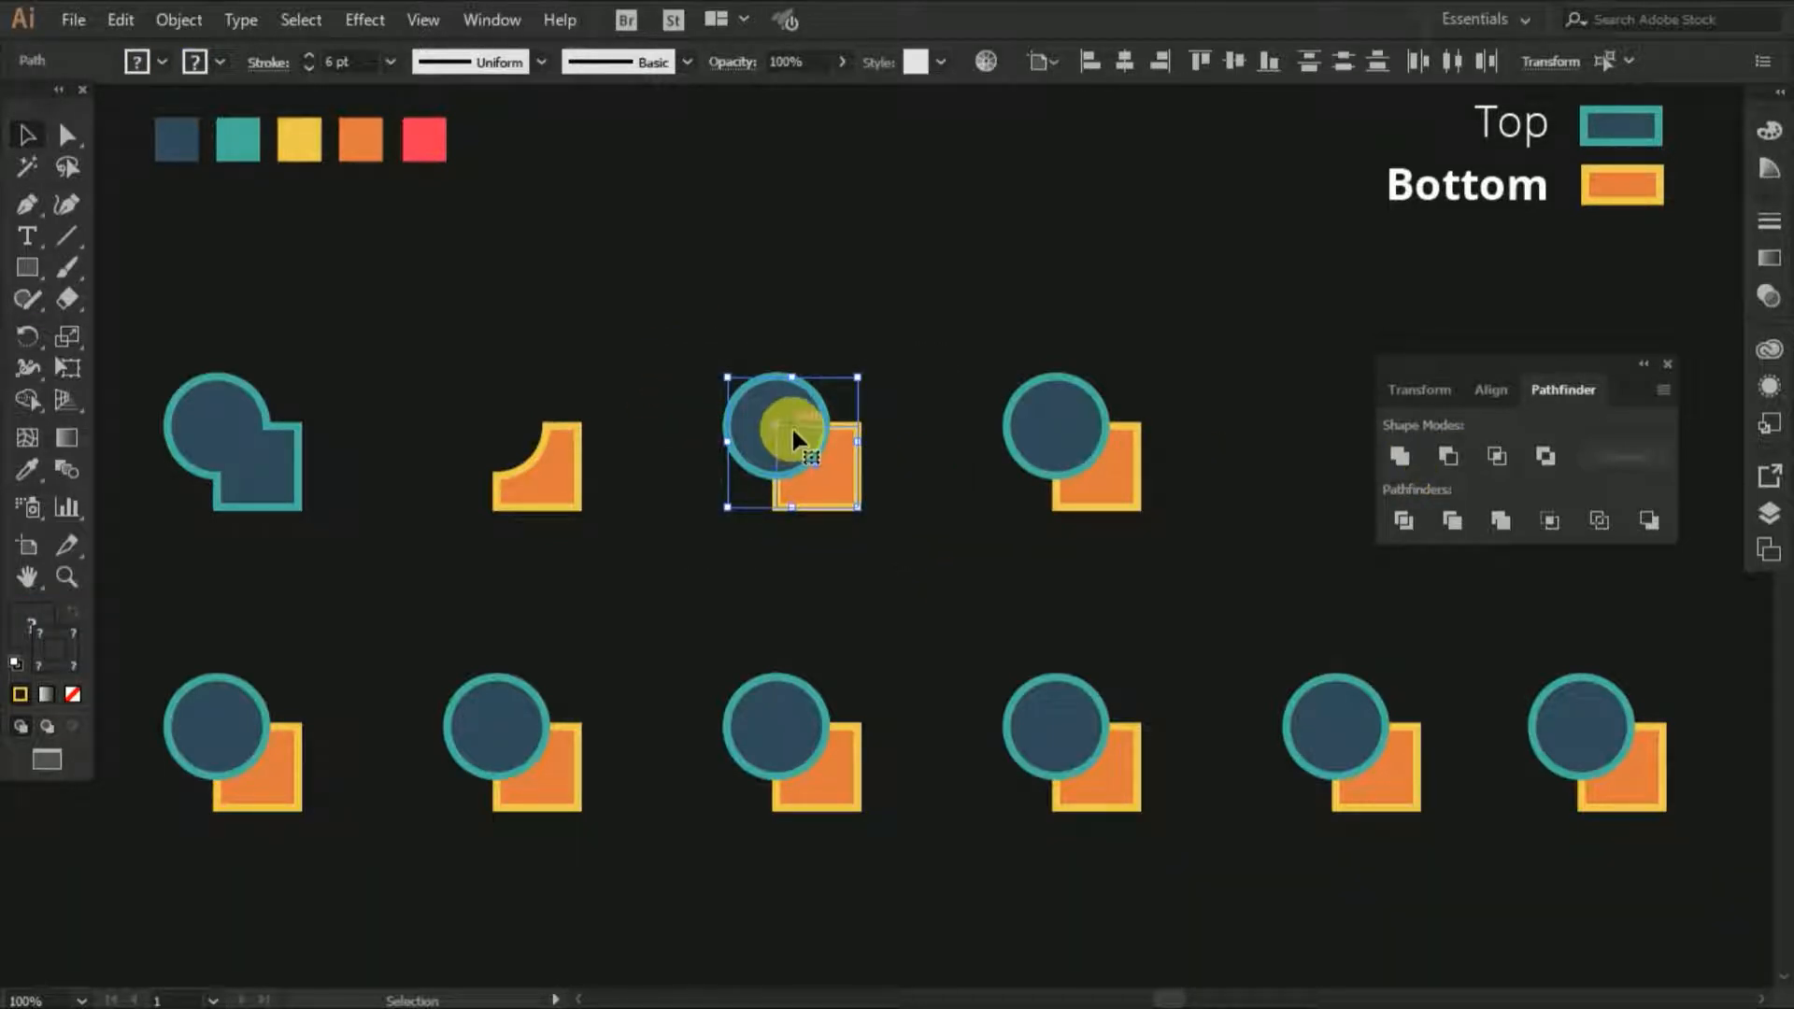
pyautogui.click(1487, 457)
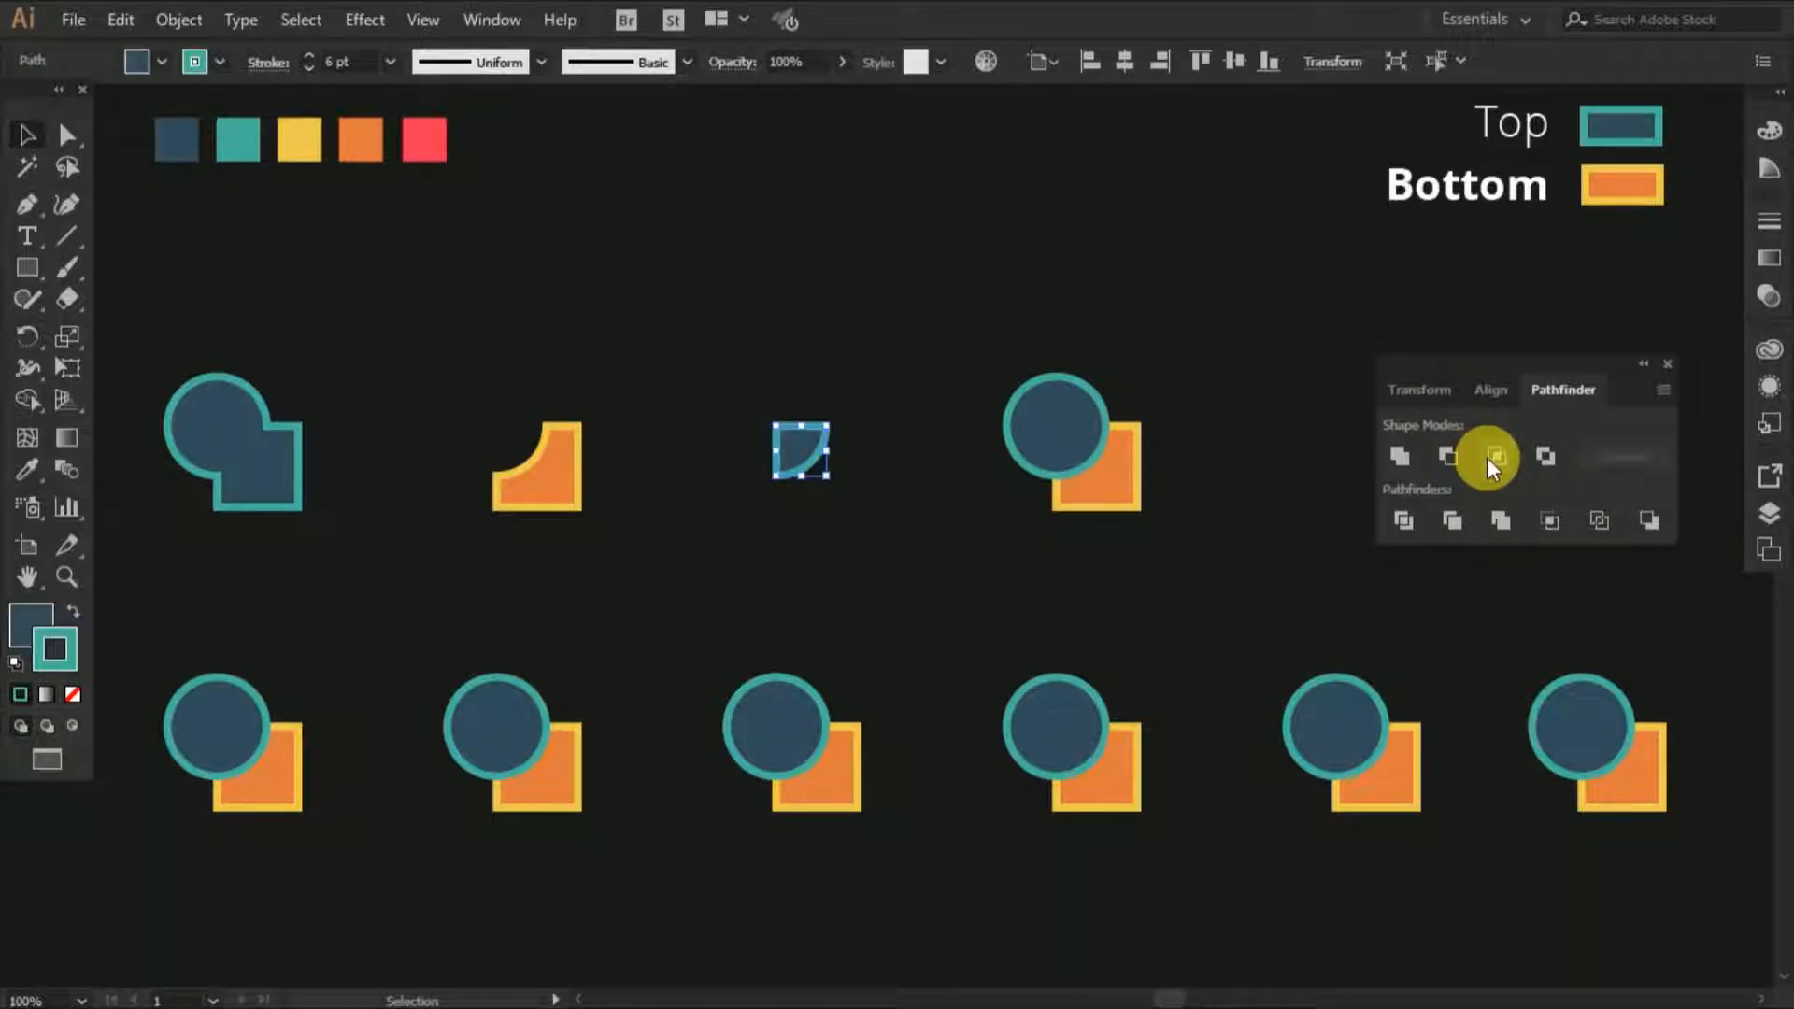
pyautogui.click(832, 540)
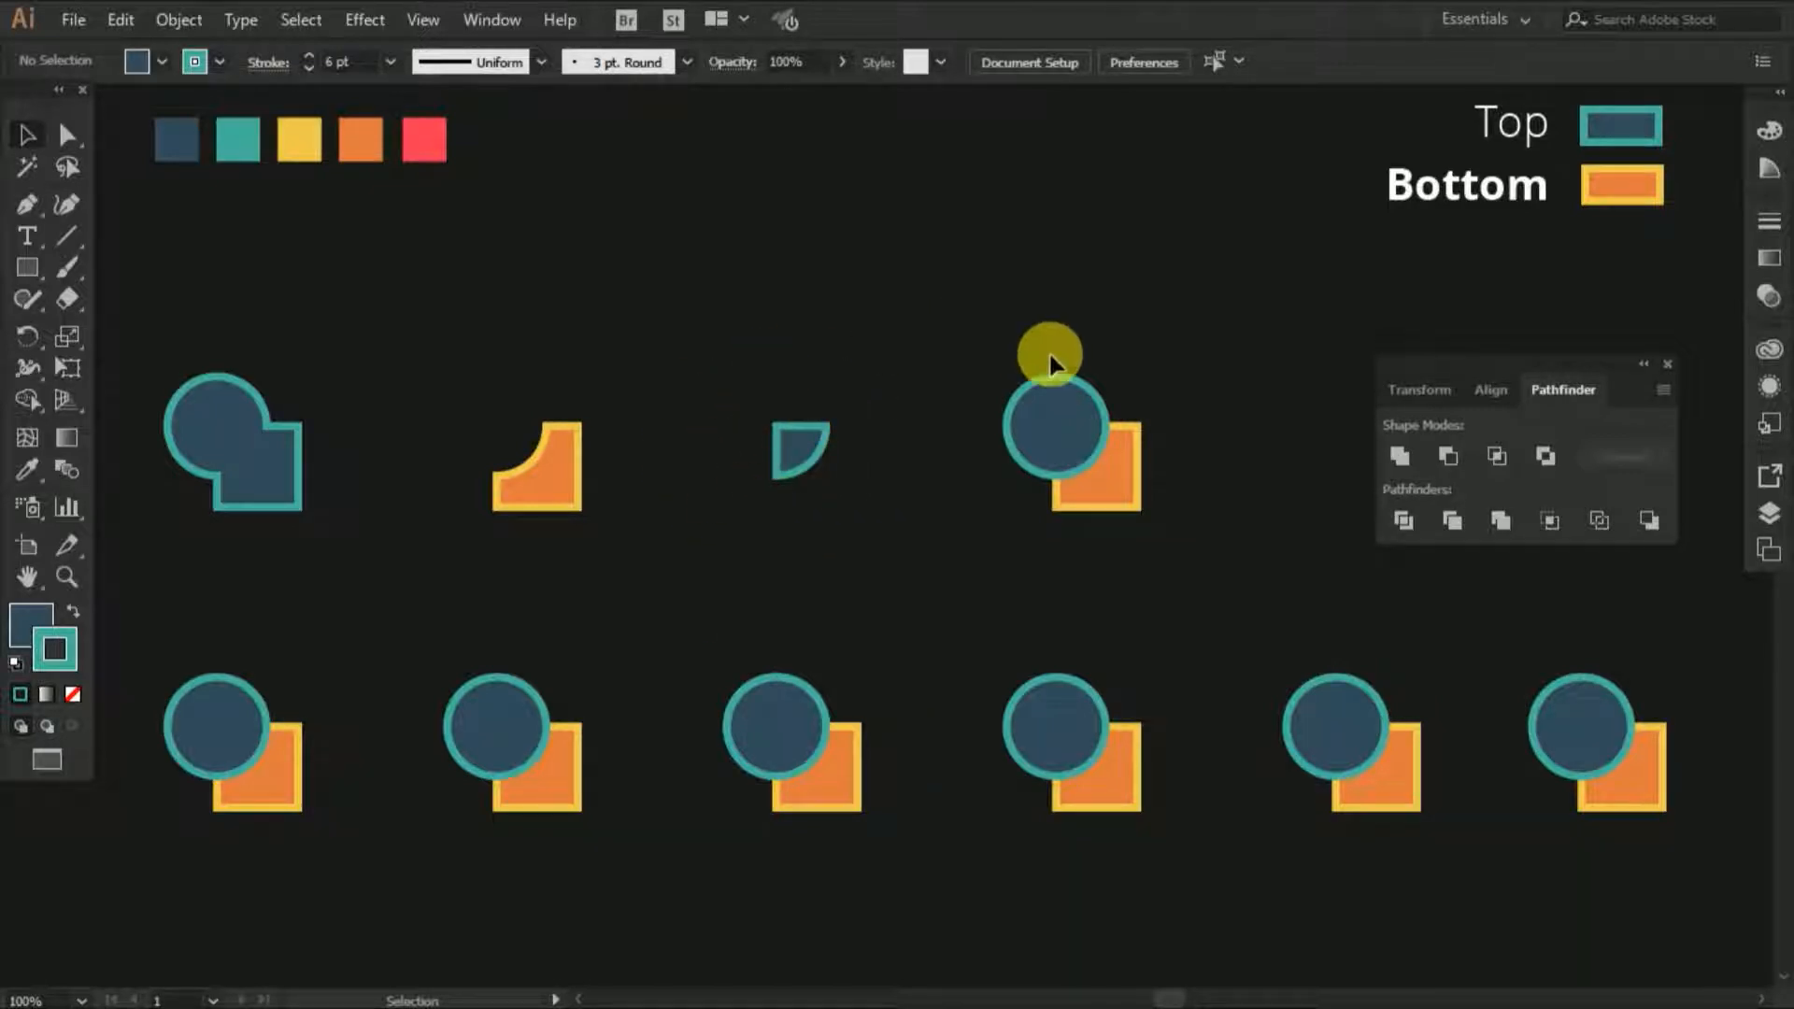
# Step: Remove the overlapping area of the fourth circle and square in the upper row with Exclude
pyautogui.moveTo(977, 352); pyautogui.dragTo(917, 441)
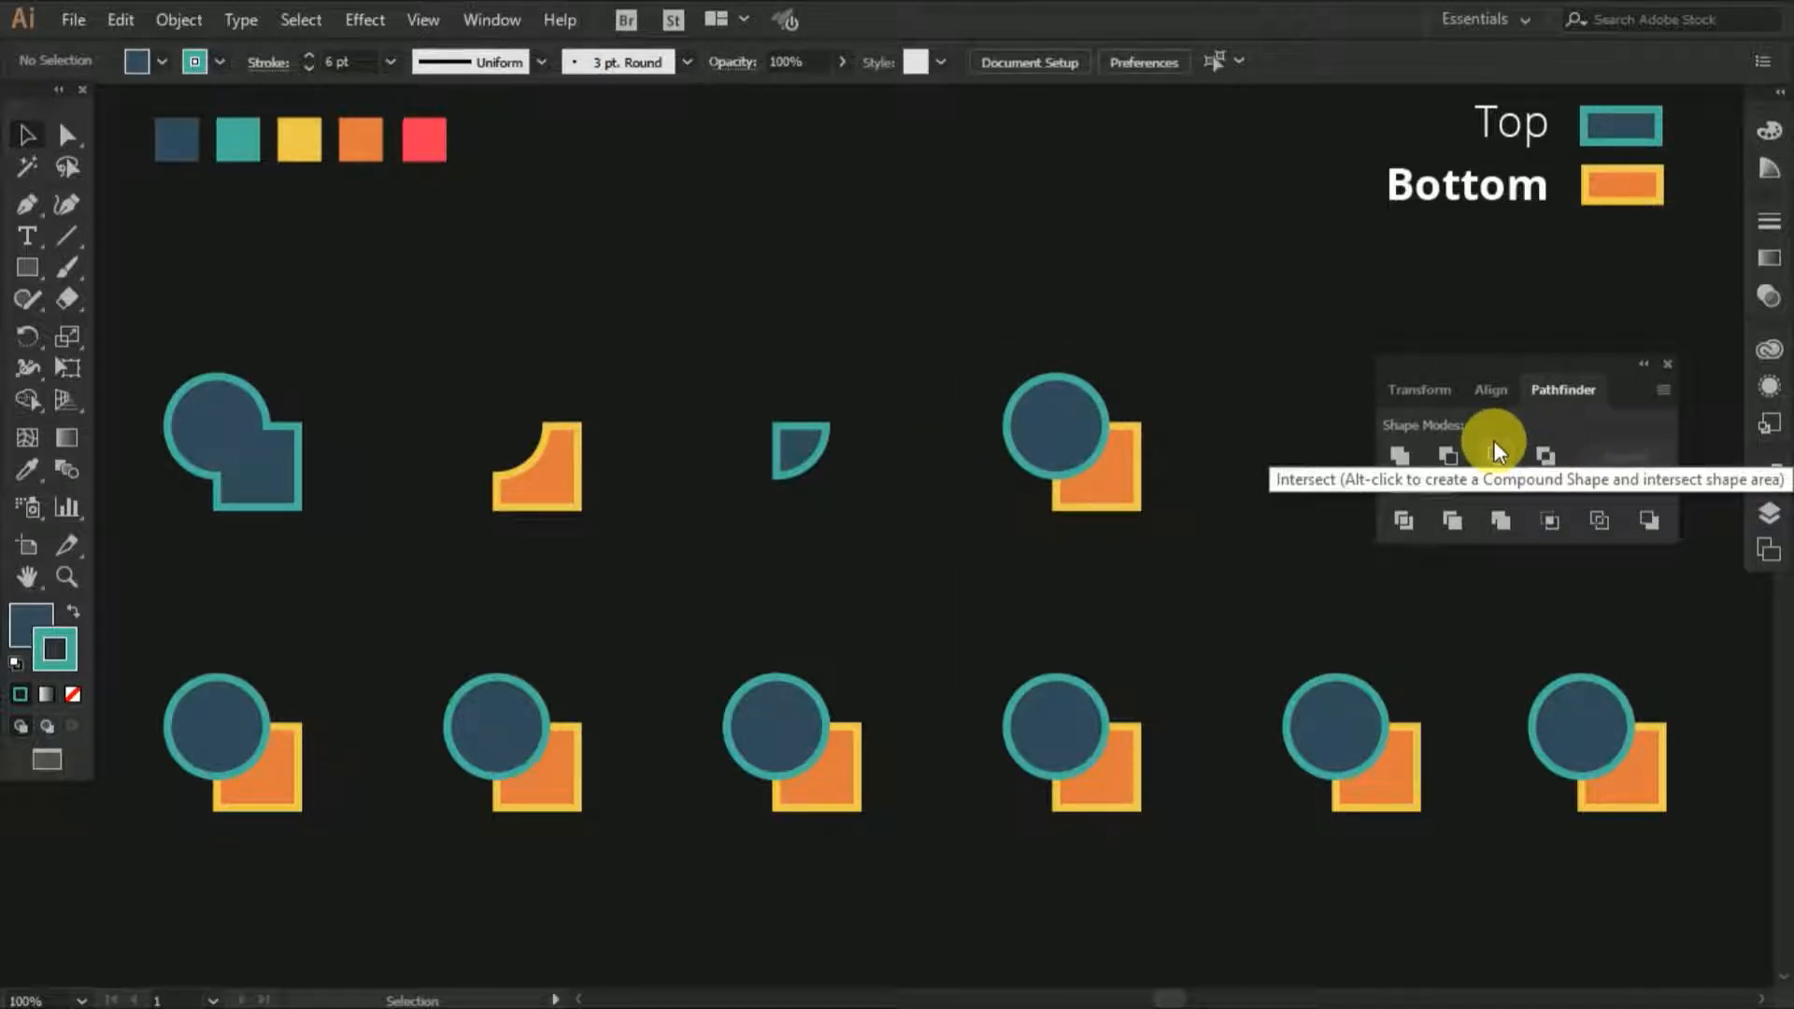
pyautogui.moveTo(945, 384); pyautogui.dragTo(1253, 551)
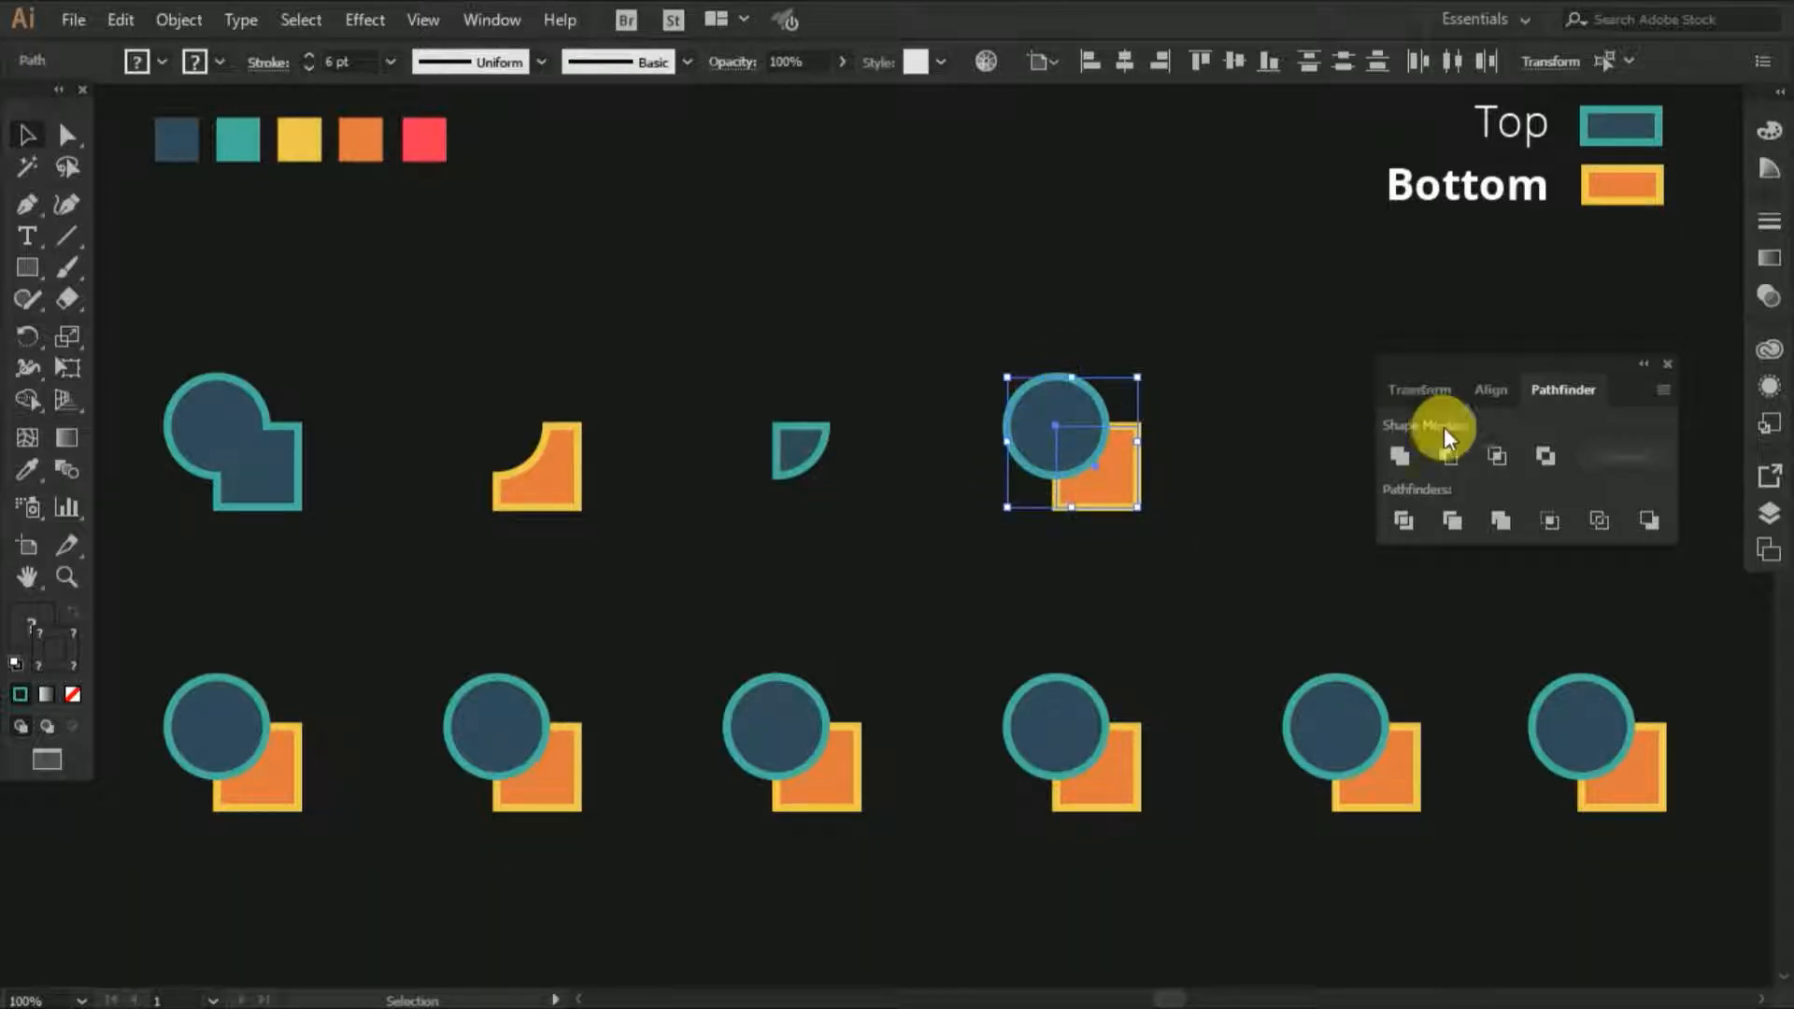
pyautogui.click(1555, 462)
pyautogui.click(1241, 583)
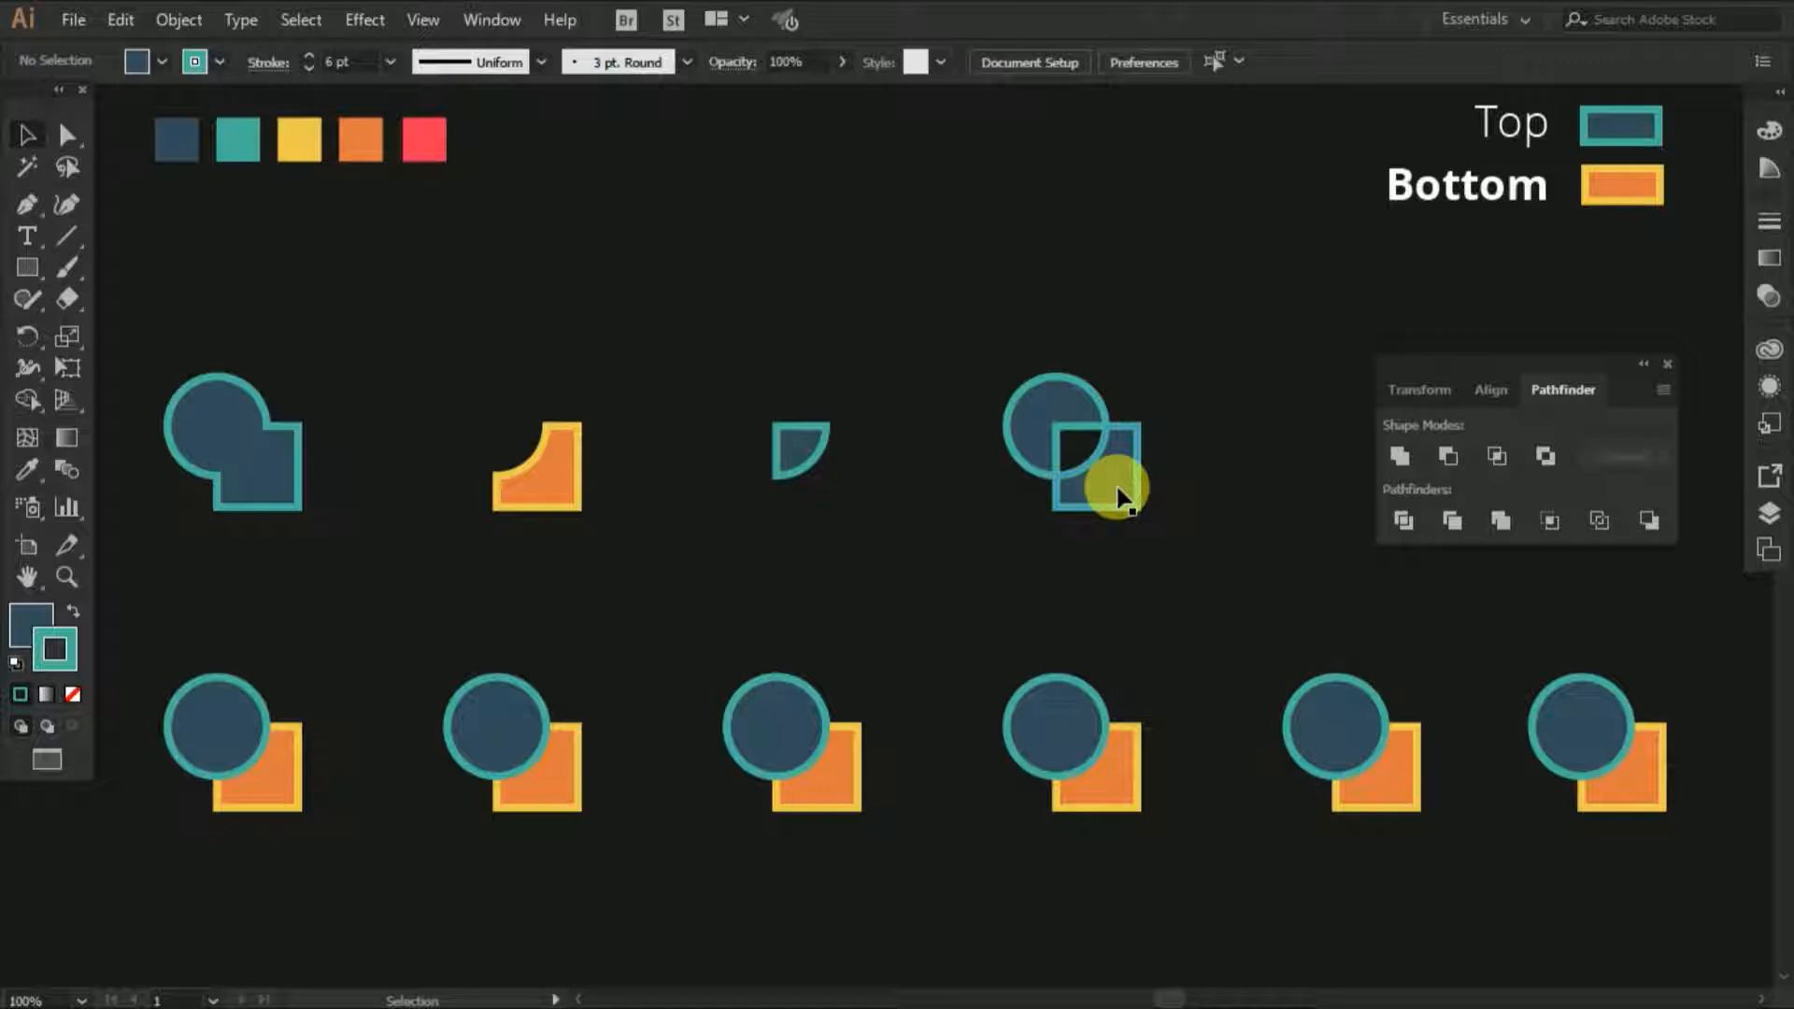
# Step: Ungroup the excluded shape in the upper row and move its square piece down and right, away from the circle piece
pyautogui.moveTo(1119, 492); pyautogui.dragTo(1164, 534)
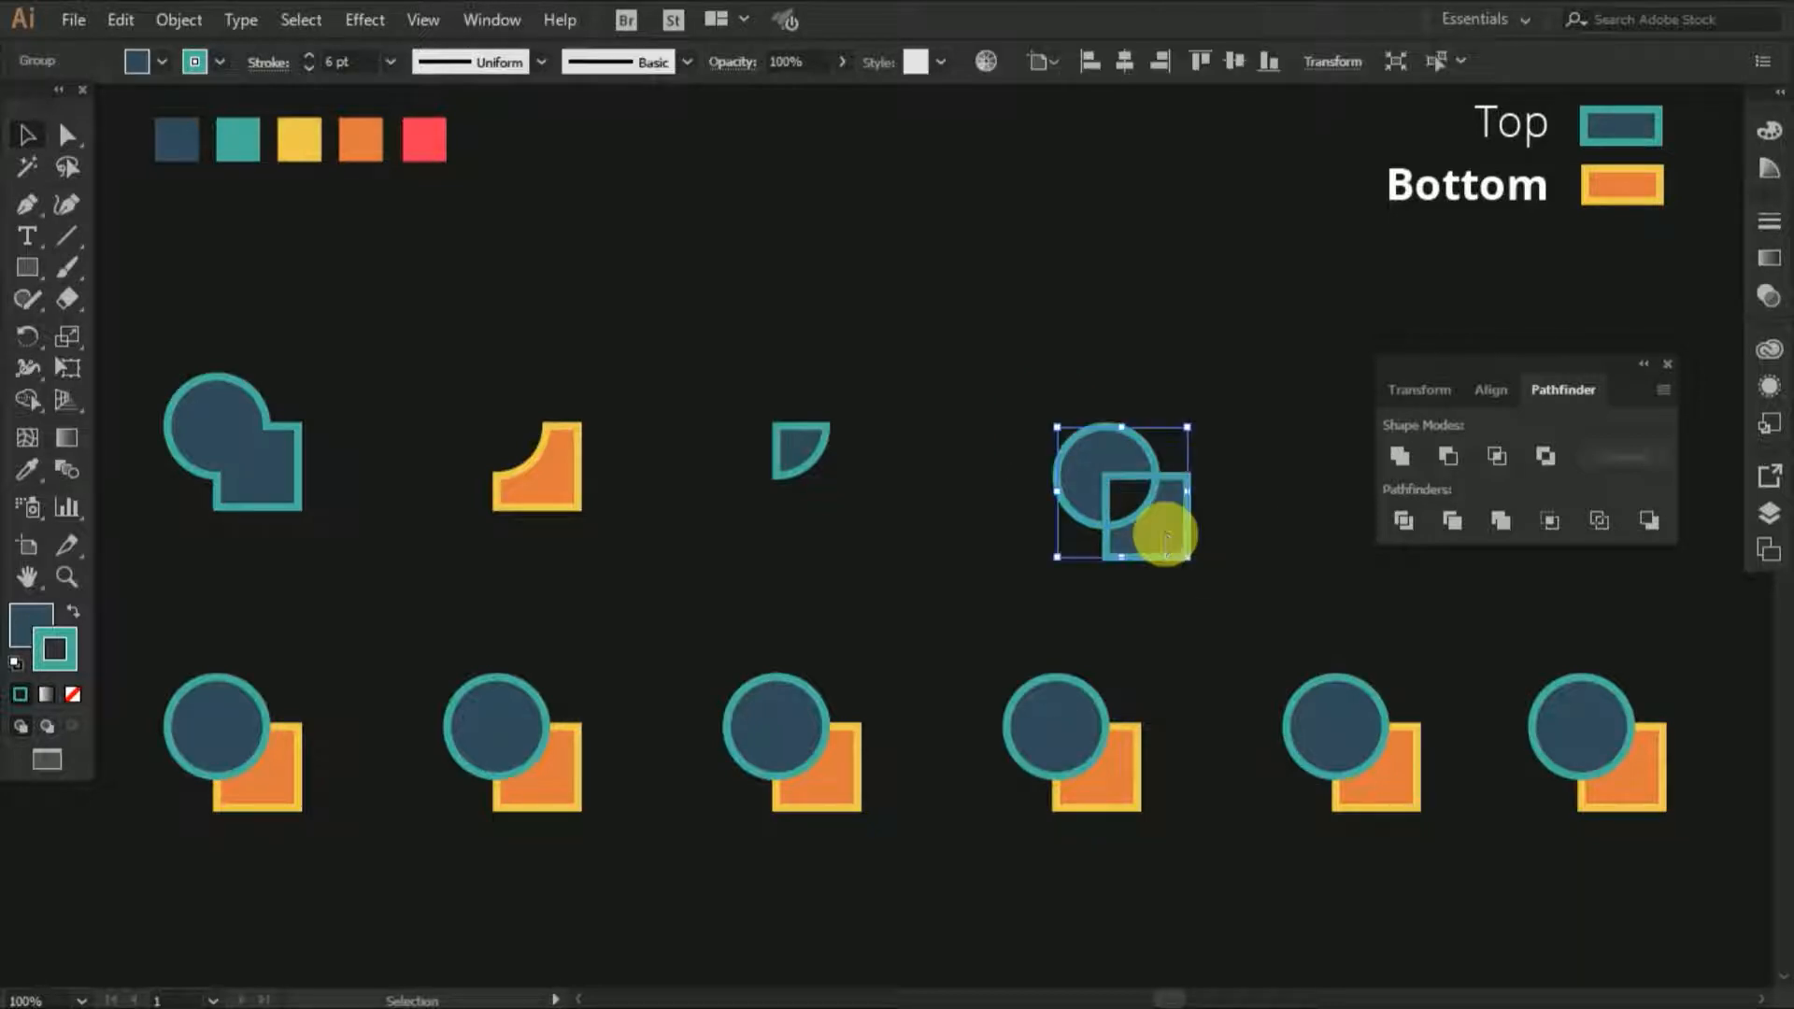
pyautogui.hotkey('ctrl', 'z')
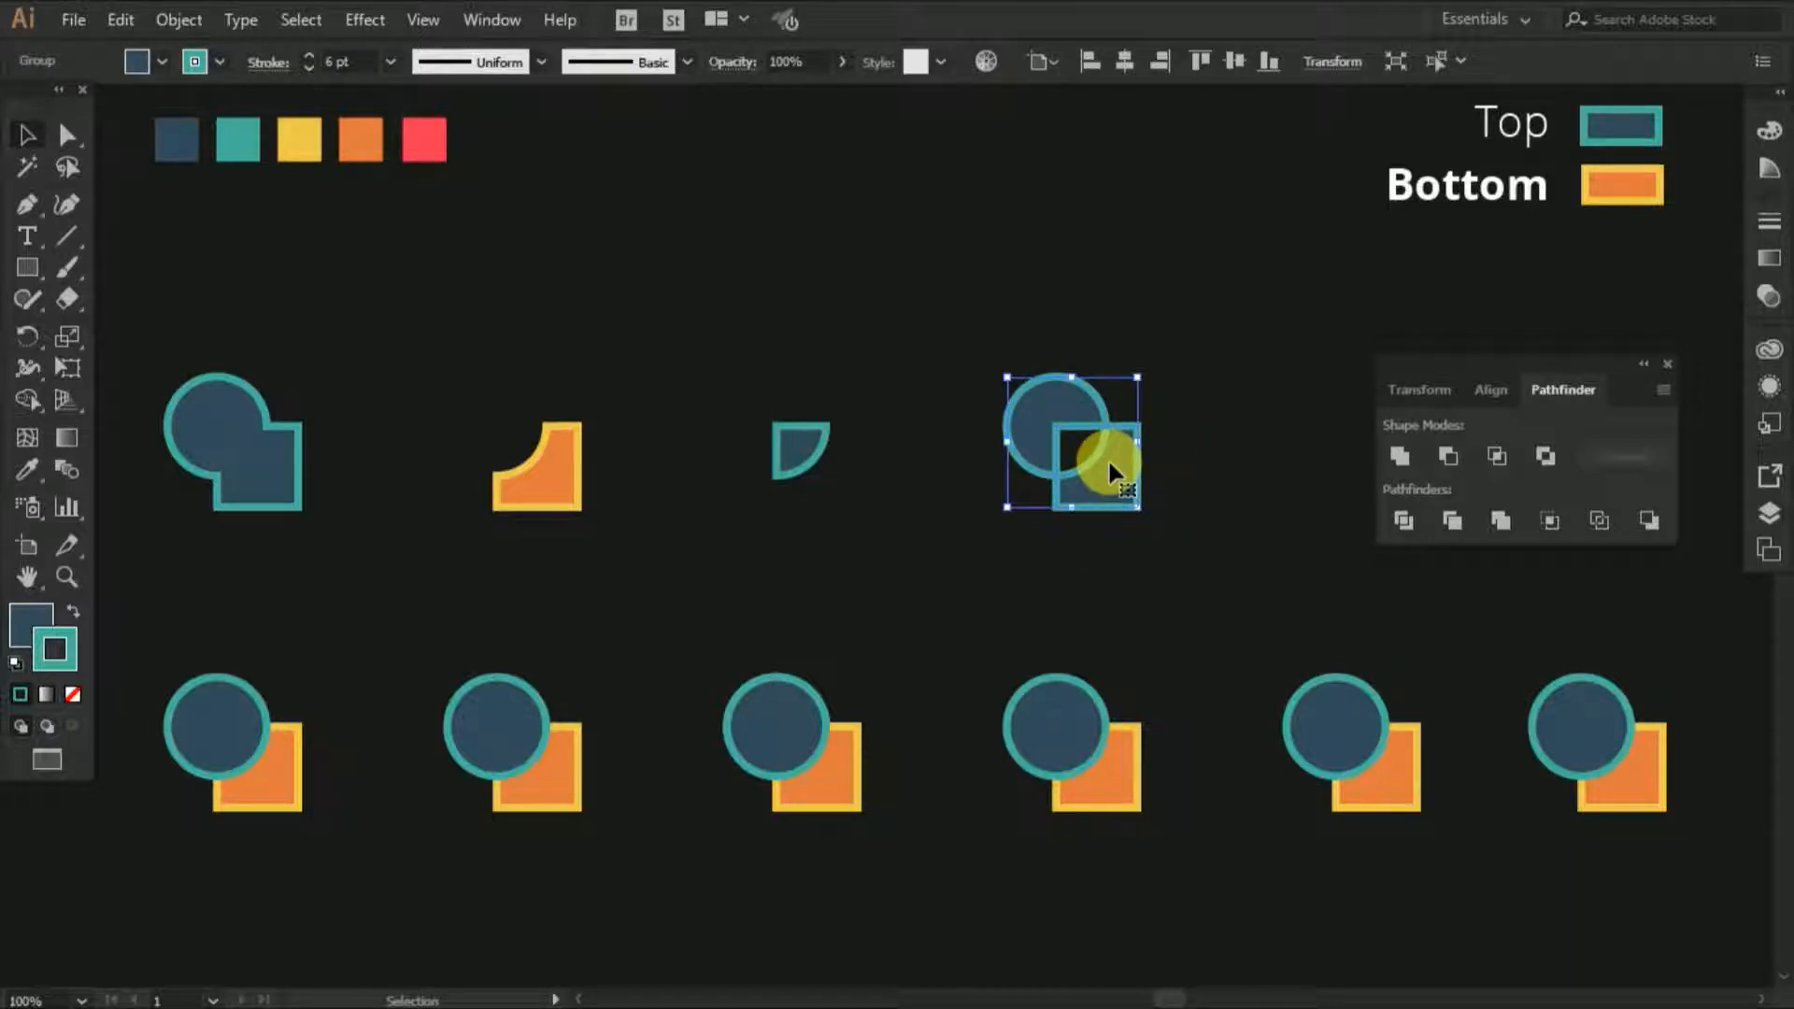
pyautogui.rightClick(1108, 458)
pyautogui.click(1187, 680)
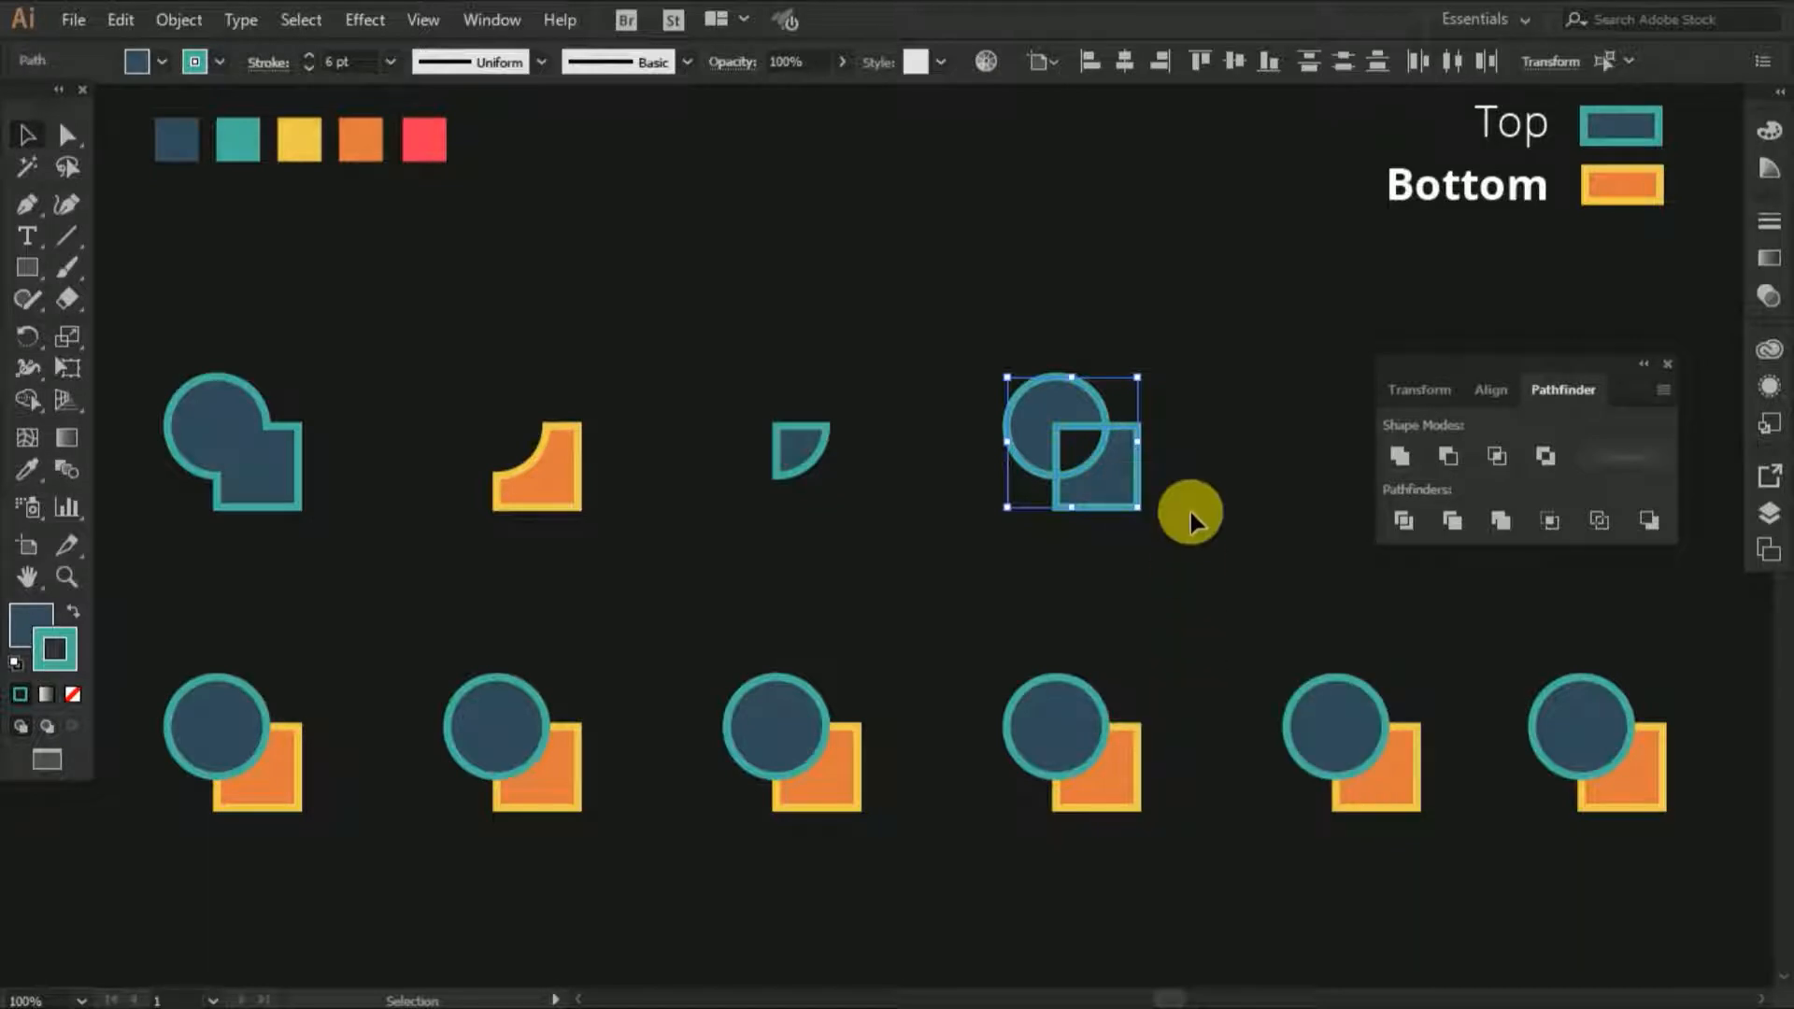
pyautogui.moveTo(1090, 480); pyautogui.dragTo(1151, 527)
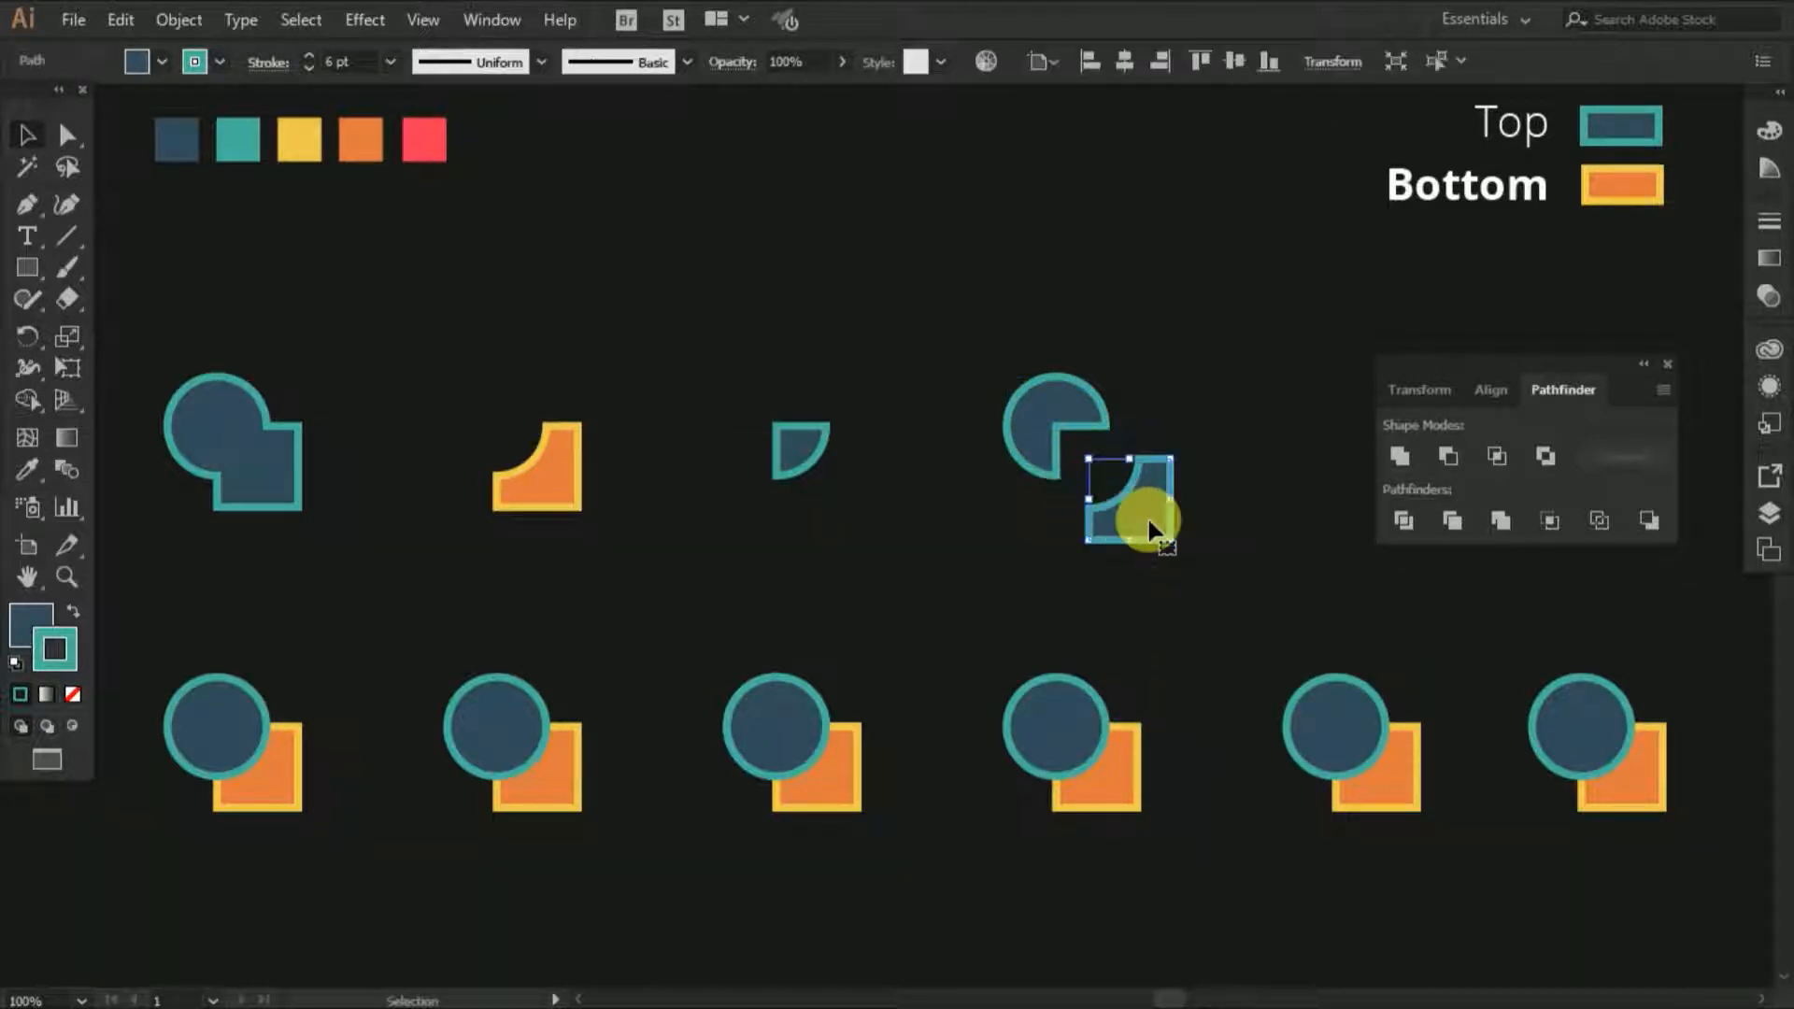
pyautogui.click(1185, 432)
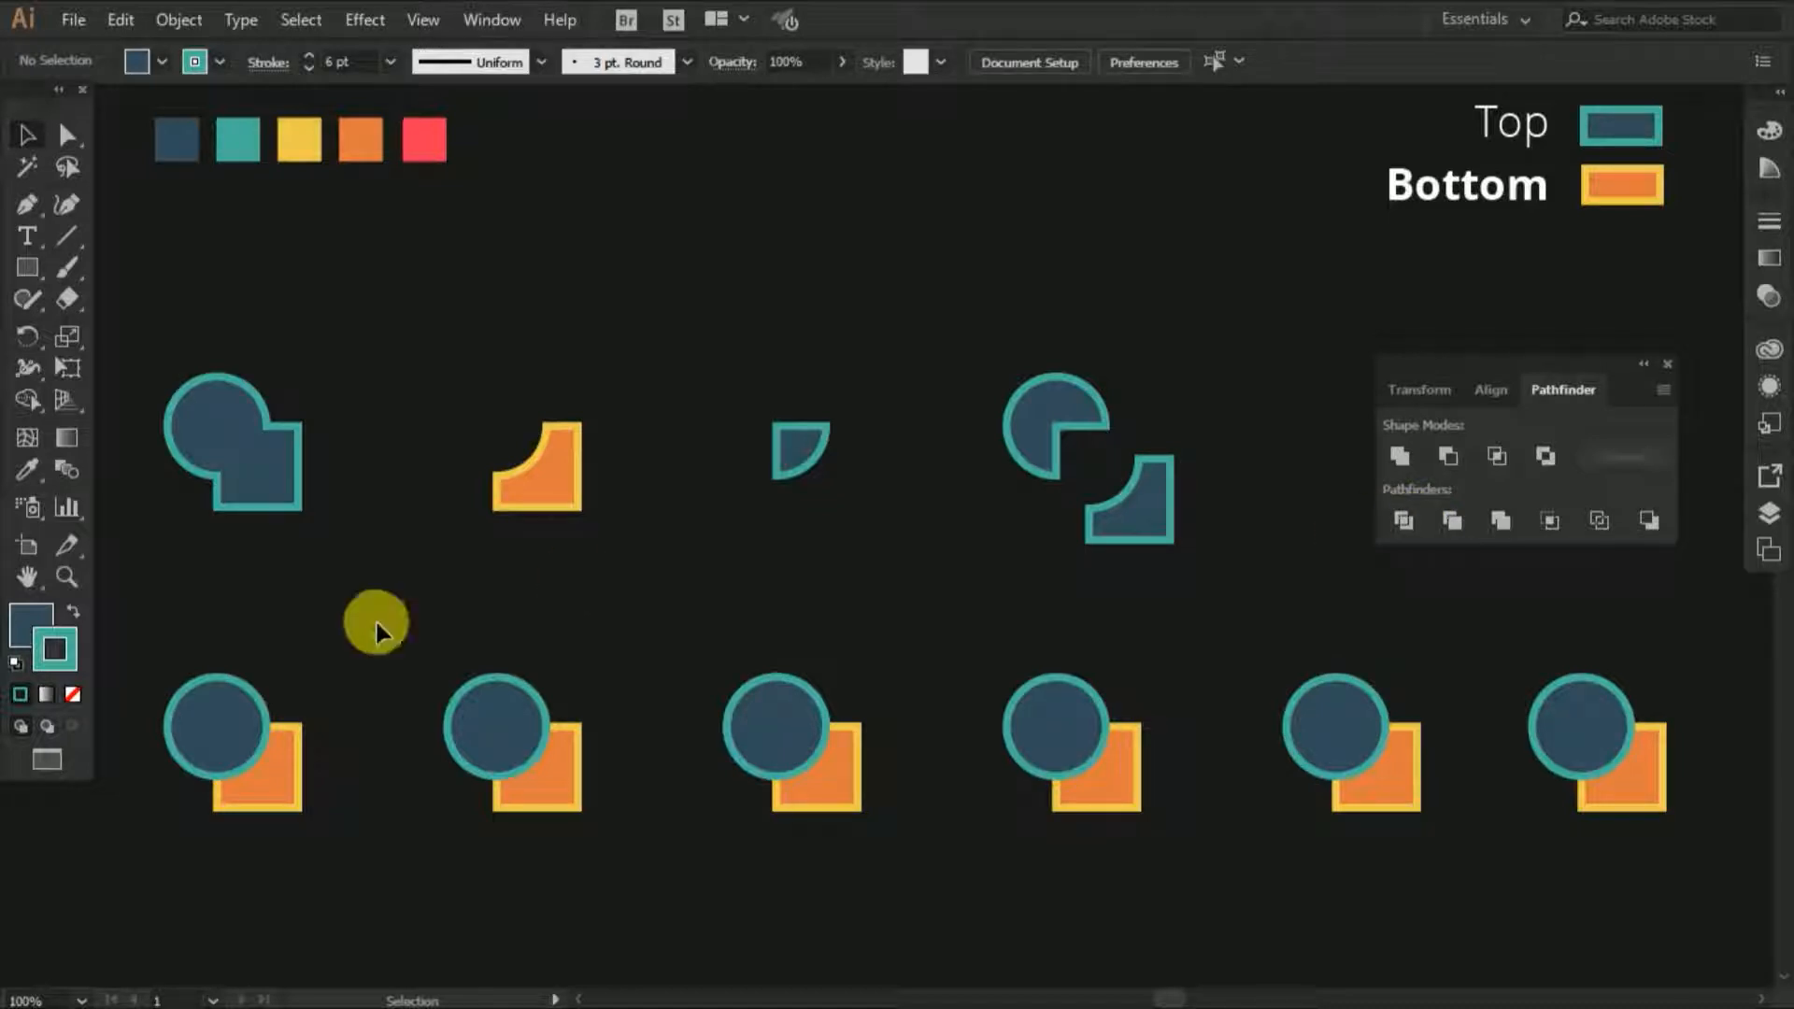
# Step: Split the first circle and square of the lower row along their overlaps with Divide
pyautogui.moveTo(155, 681); pyautogui.dragTo(356, 845)
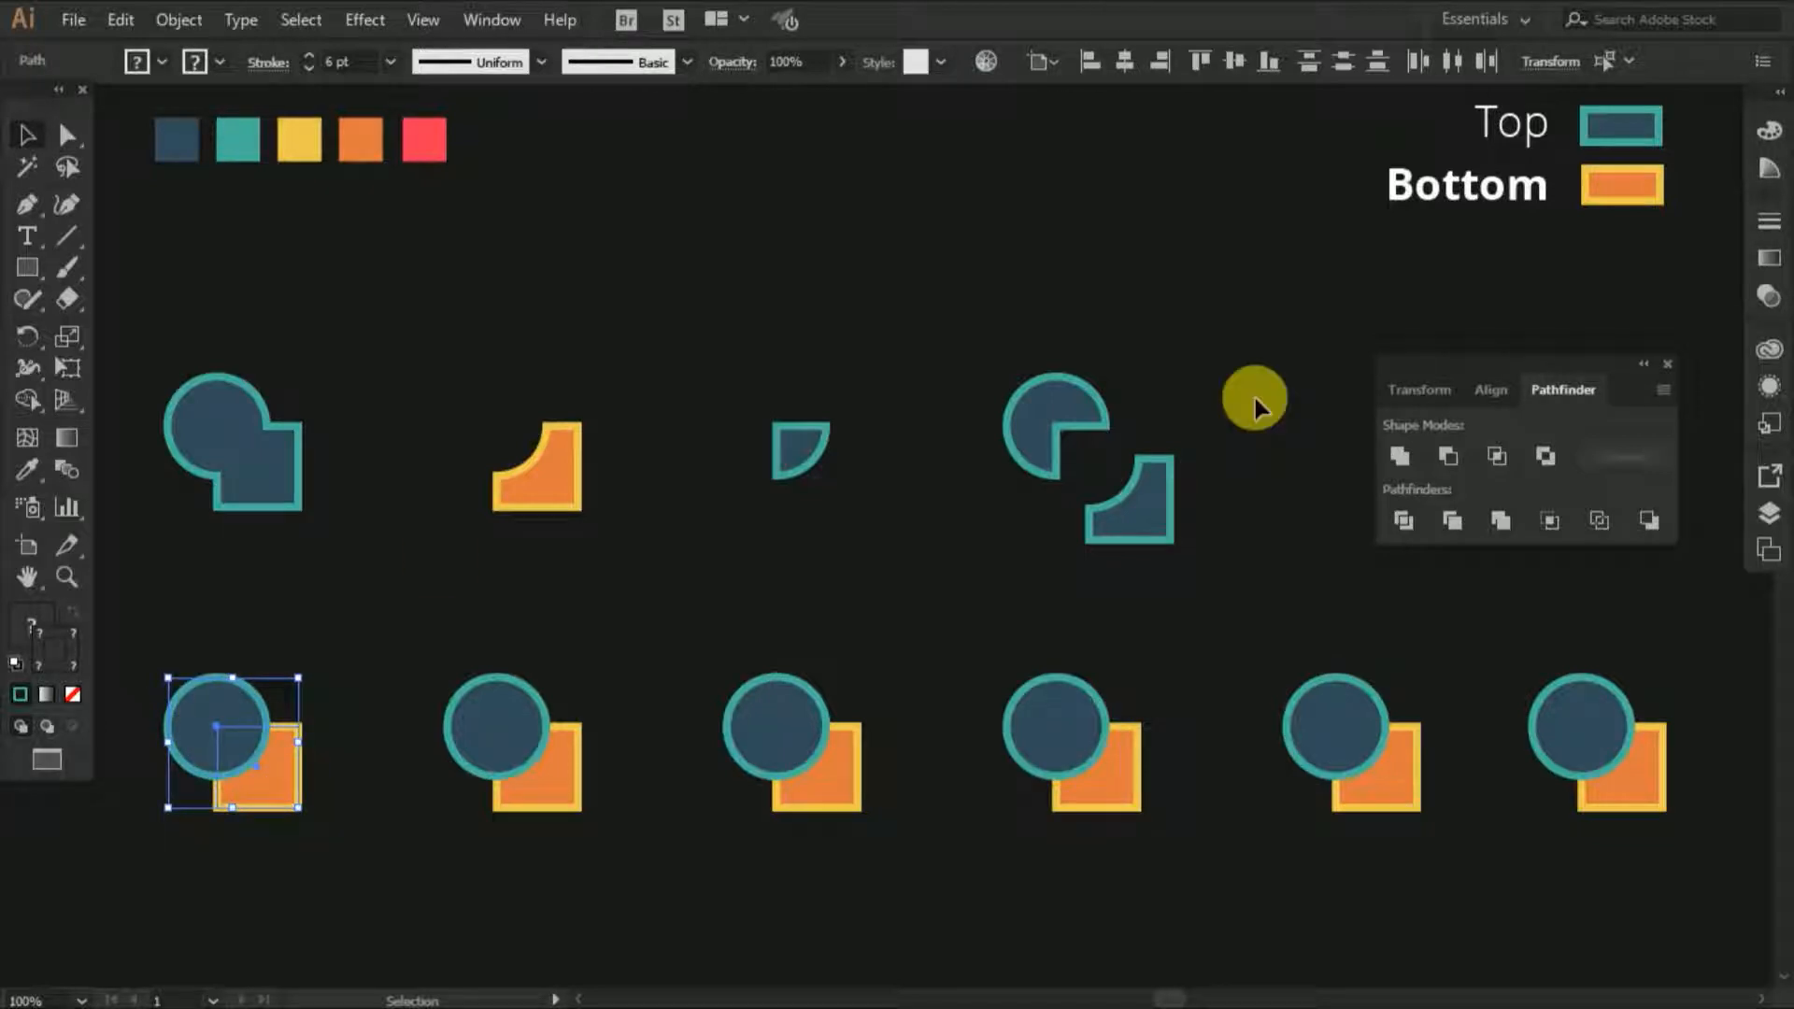
pyautogui.click(1404, 524)
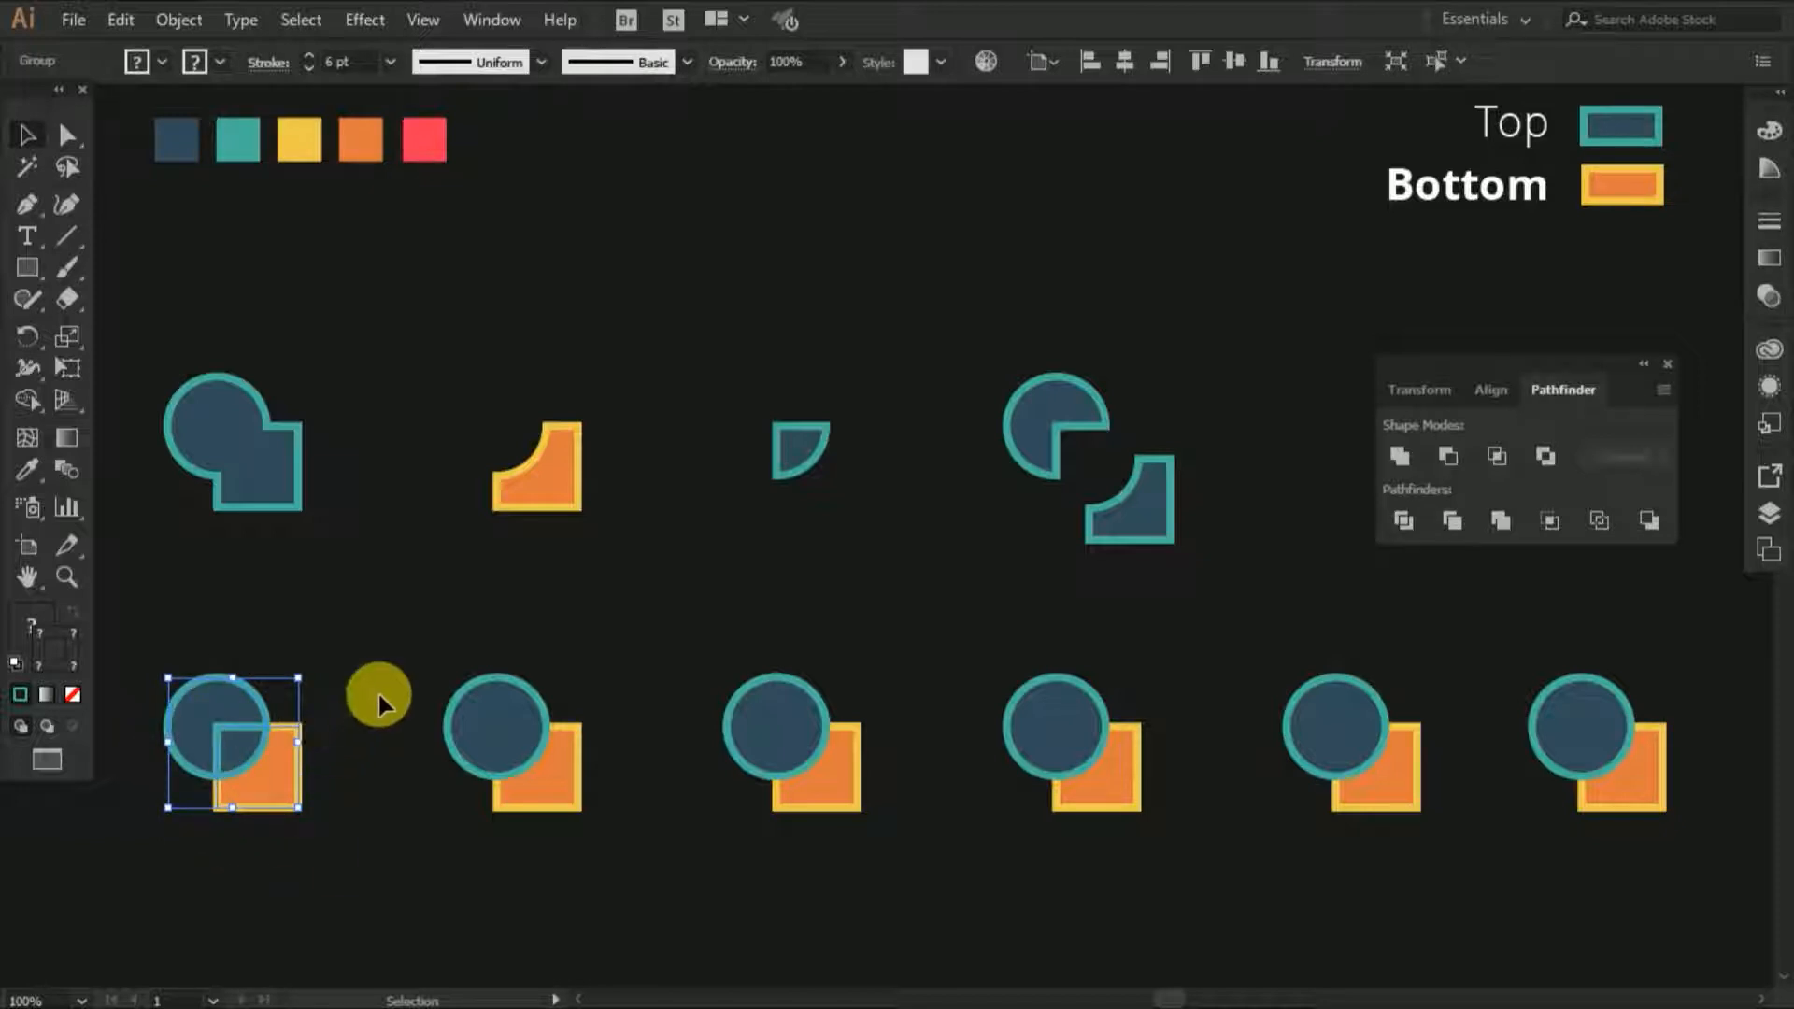
pyautogui.click(378, 693)
# Step: Ungroup the divided shape and move its orange and circle pieces apart, leaving the overlap piece between them
pyautogui.click(264, 789)
pyautogui.rightClick(266, 793)
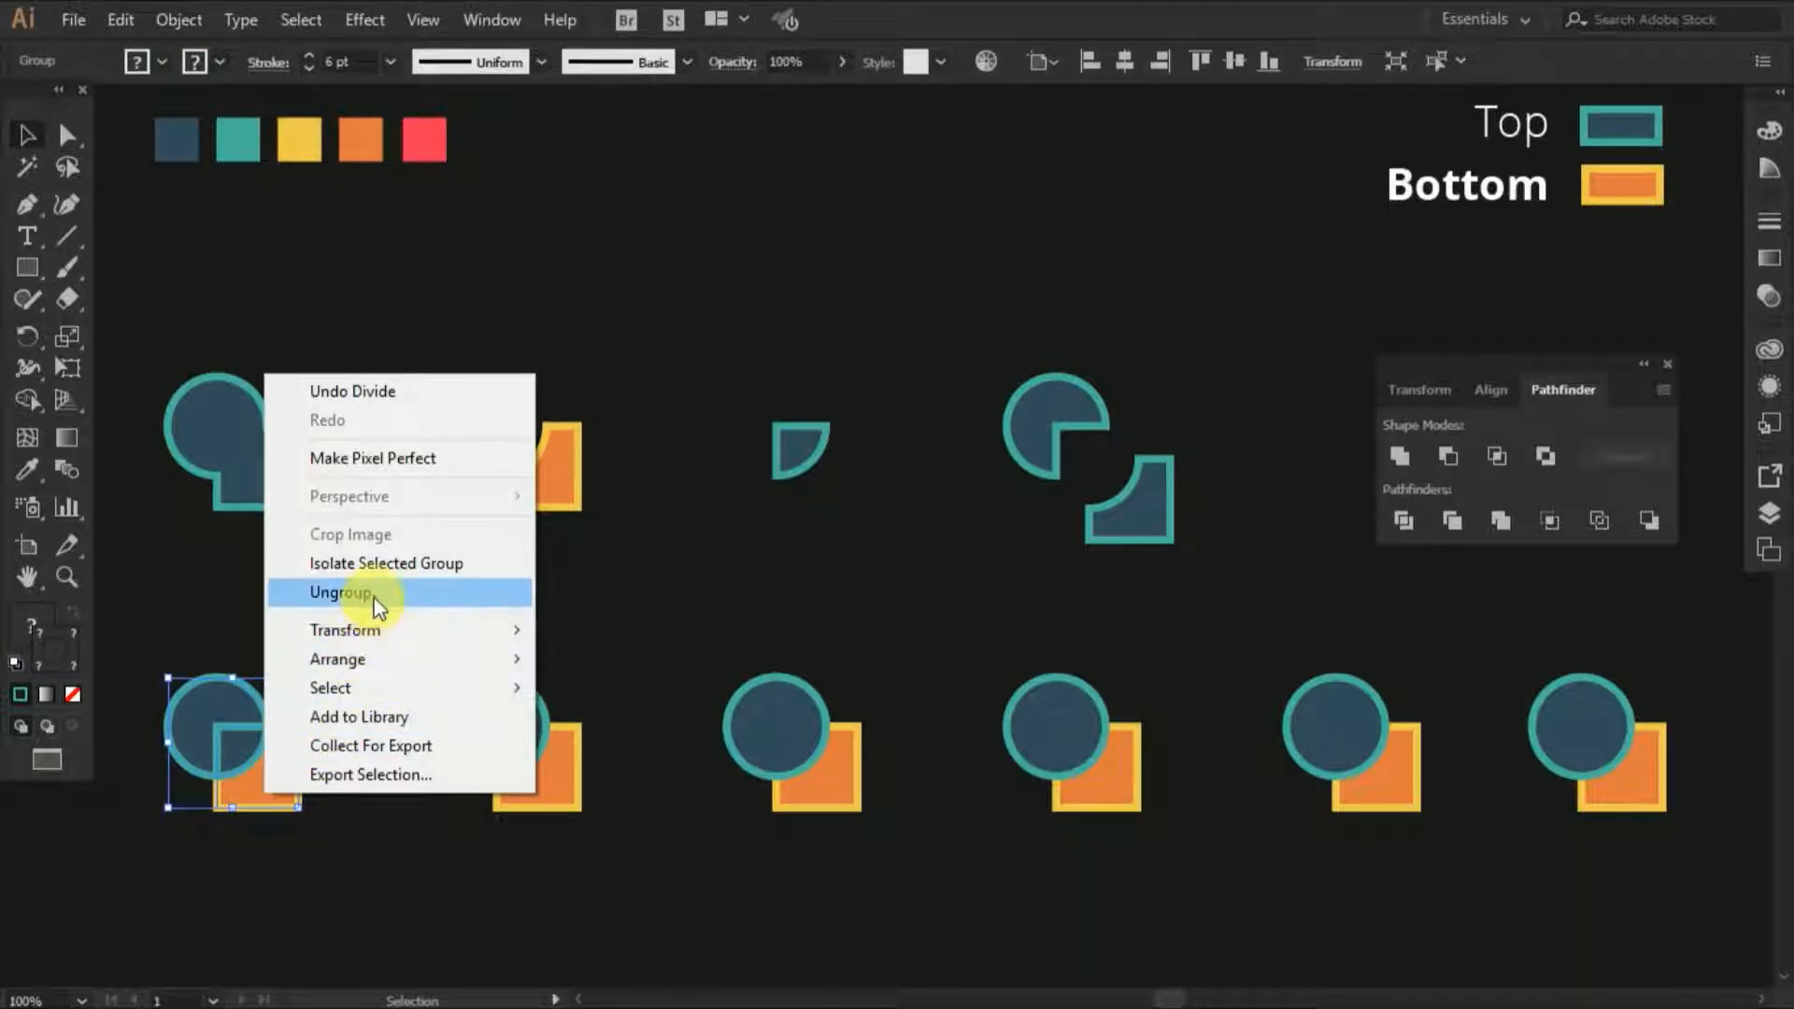
pyautogui.click(375, 600)
pyautogui.click(272, 790)
pyautogui.moveTo(272, 794); pyautogui.dragTo(291, 805)
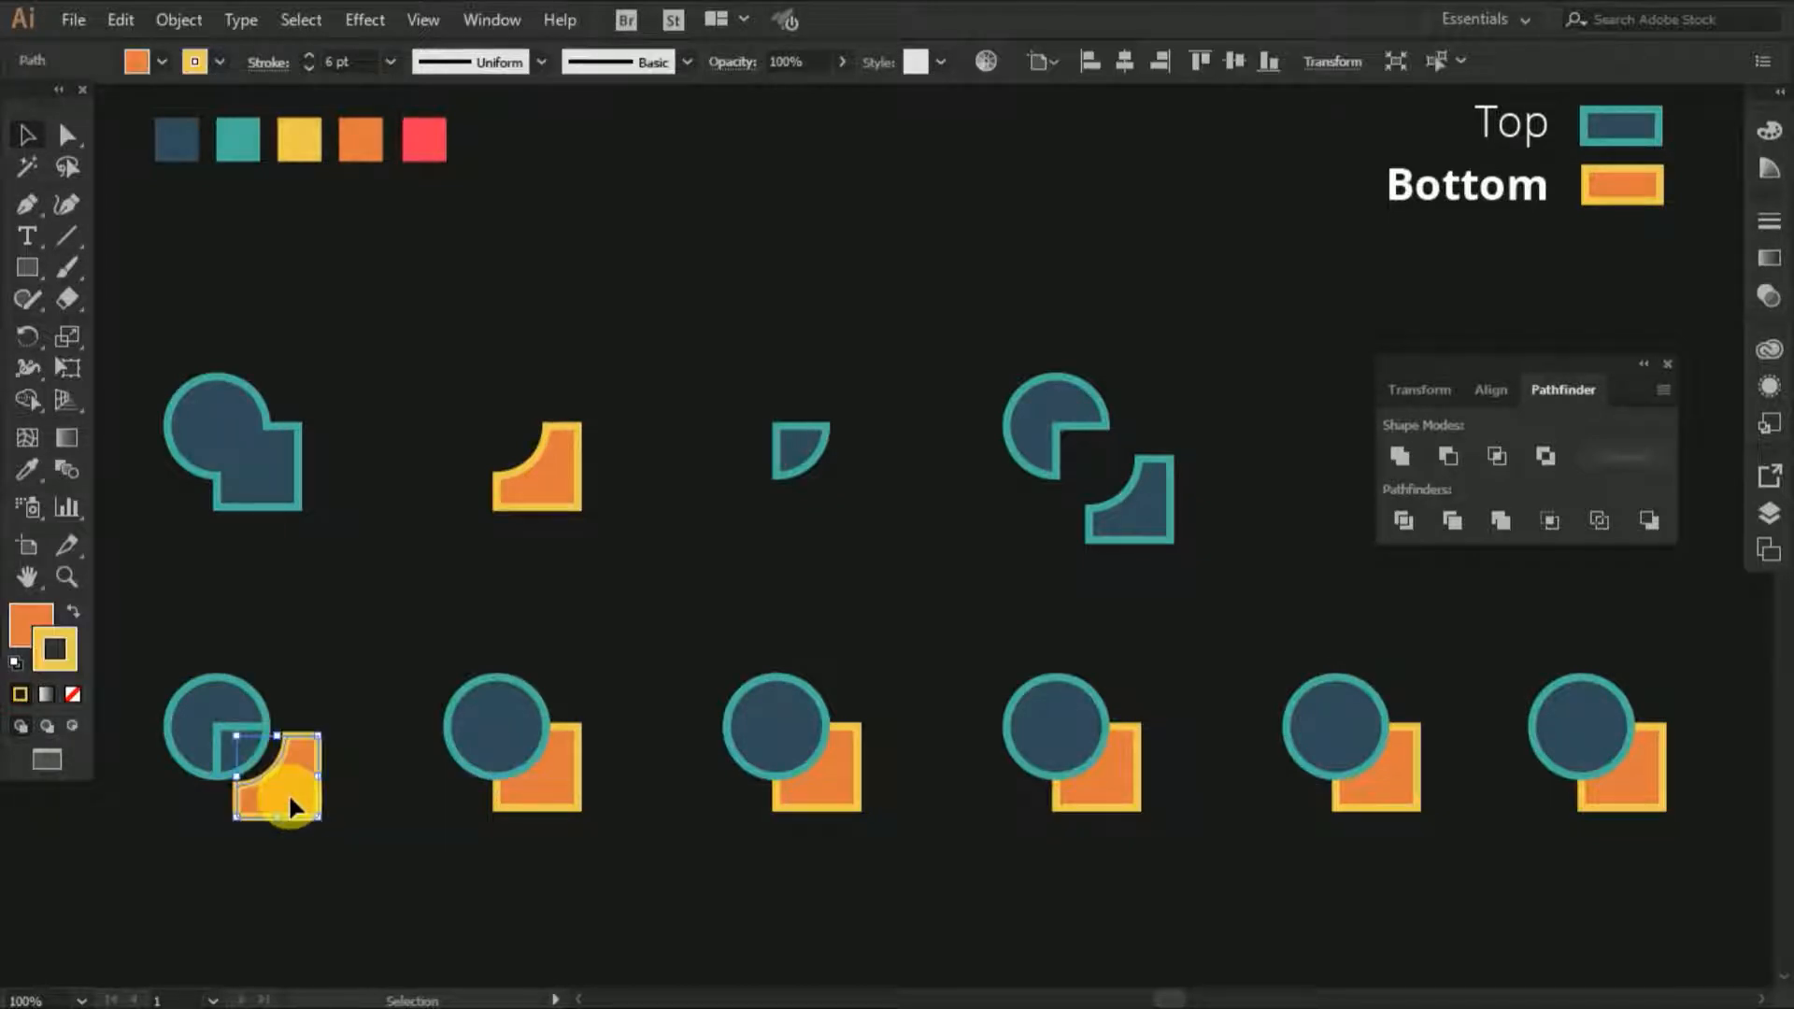
pyautogui.moveTo(228, 719); pyautogui.dragTo(189, 678)
pyautogui.click(356, 698)
pyautogui.click(368, 709)
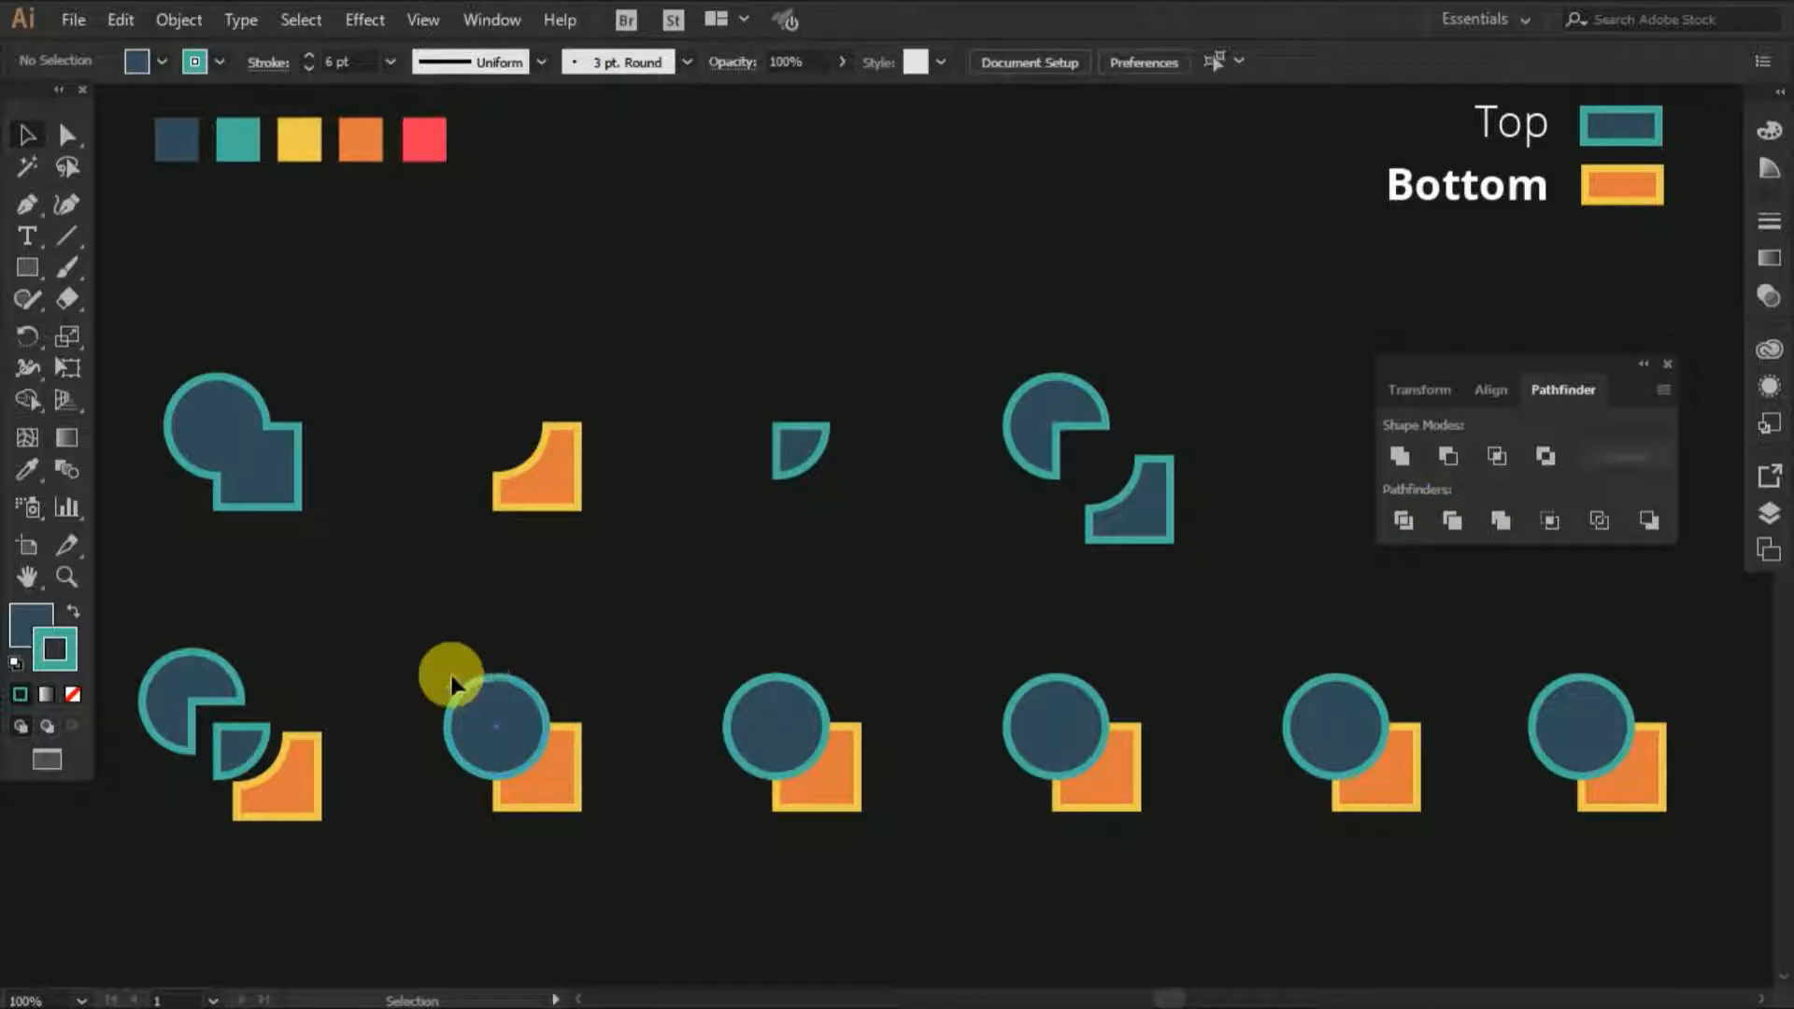
# Step: Apply Trim to the second circle and square of the lower row
pyautogui.moveTo(420, 657); pyautogui.dragTo(633, 865)
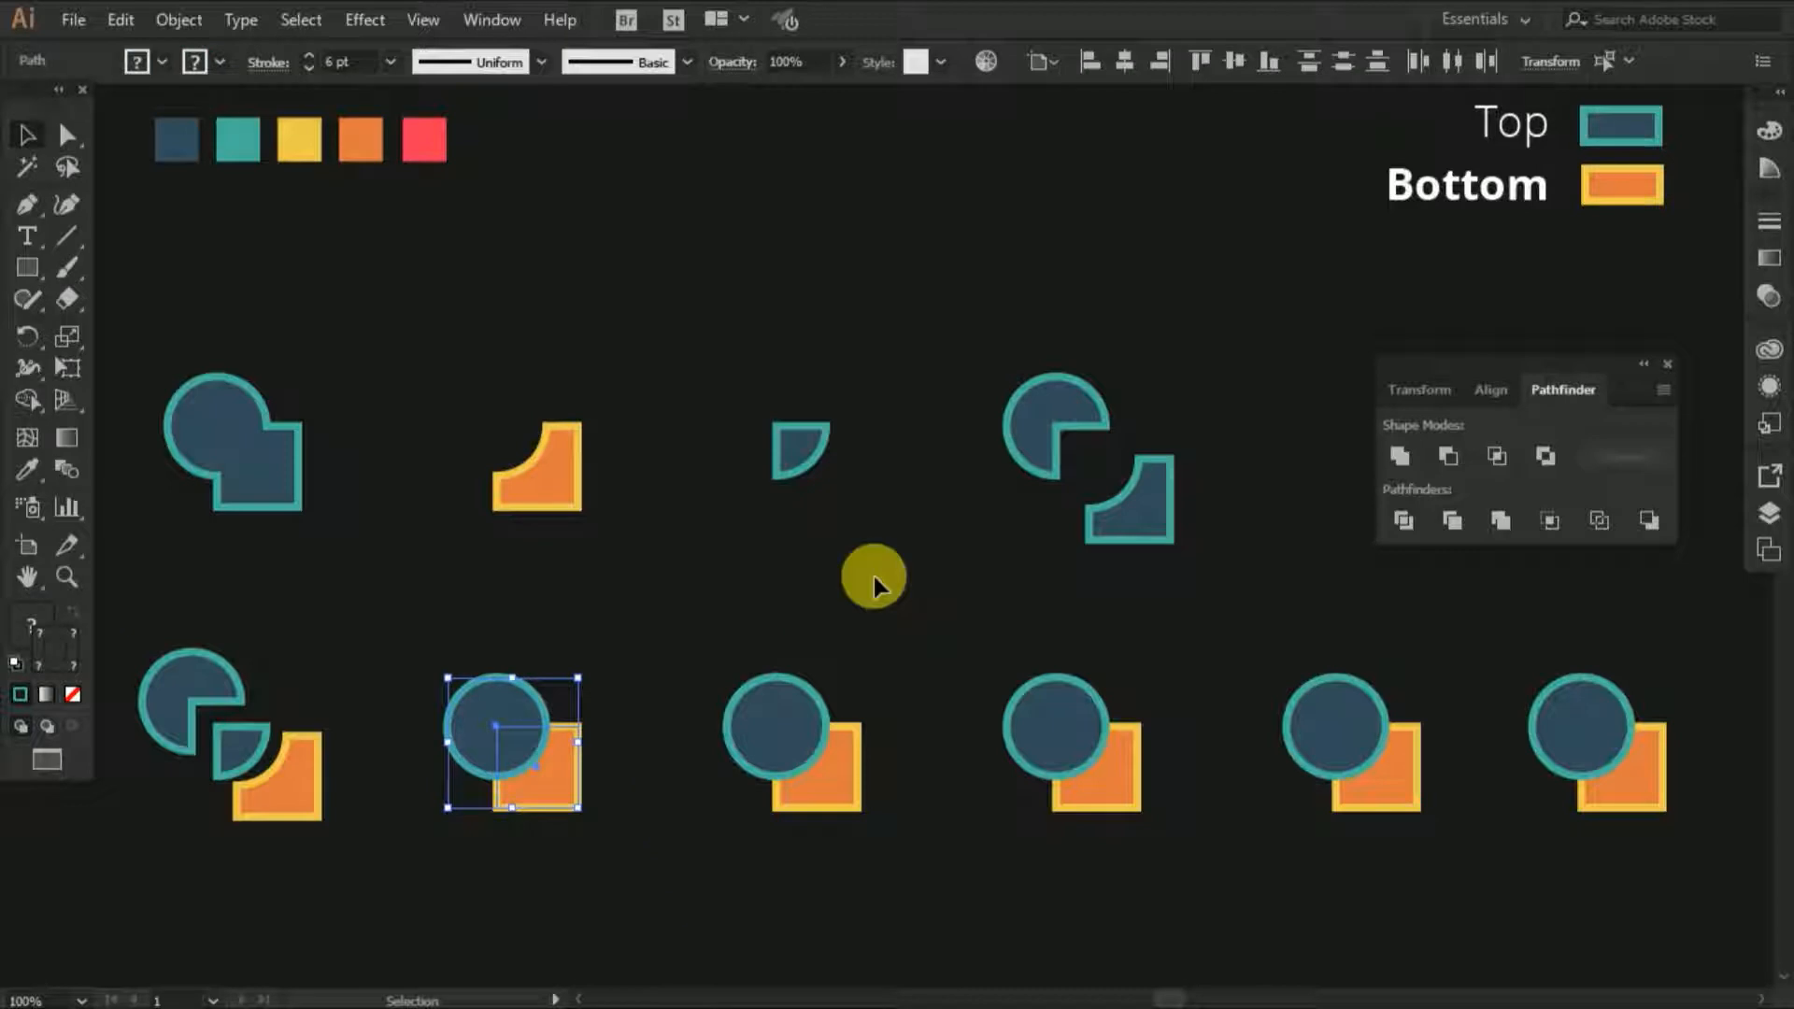
pyautogui.click(1452, 520)
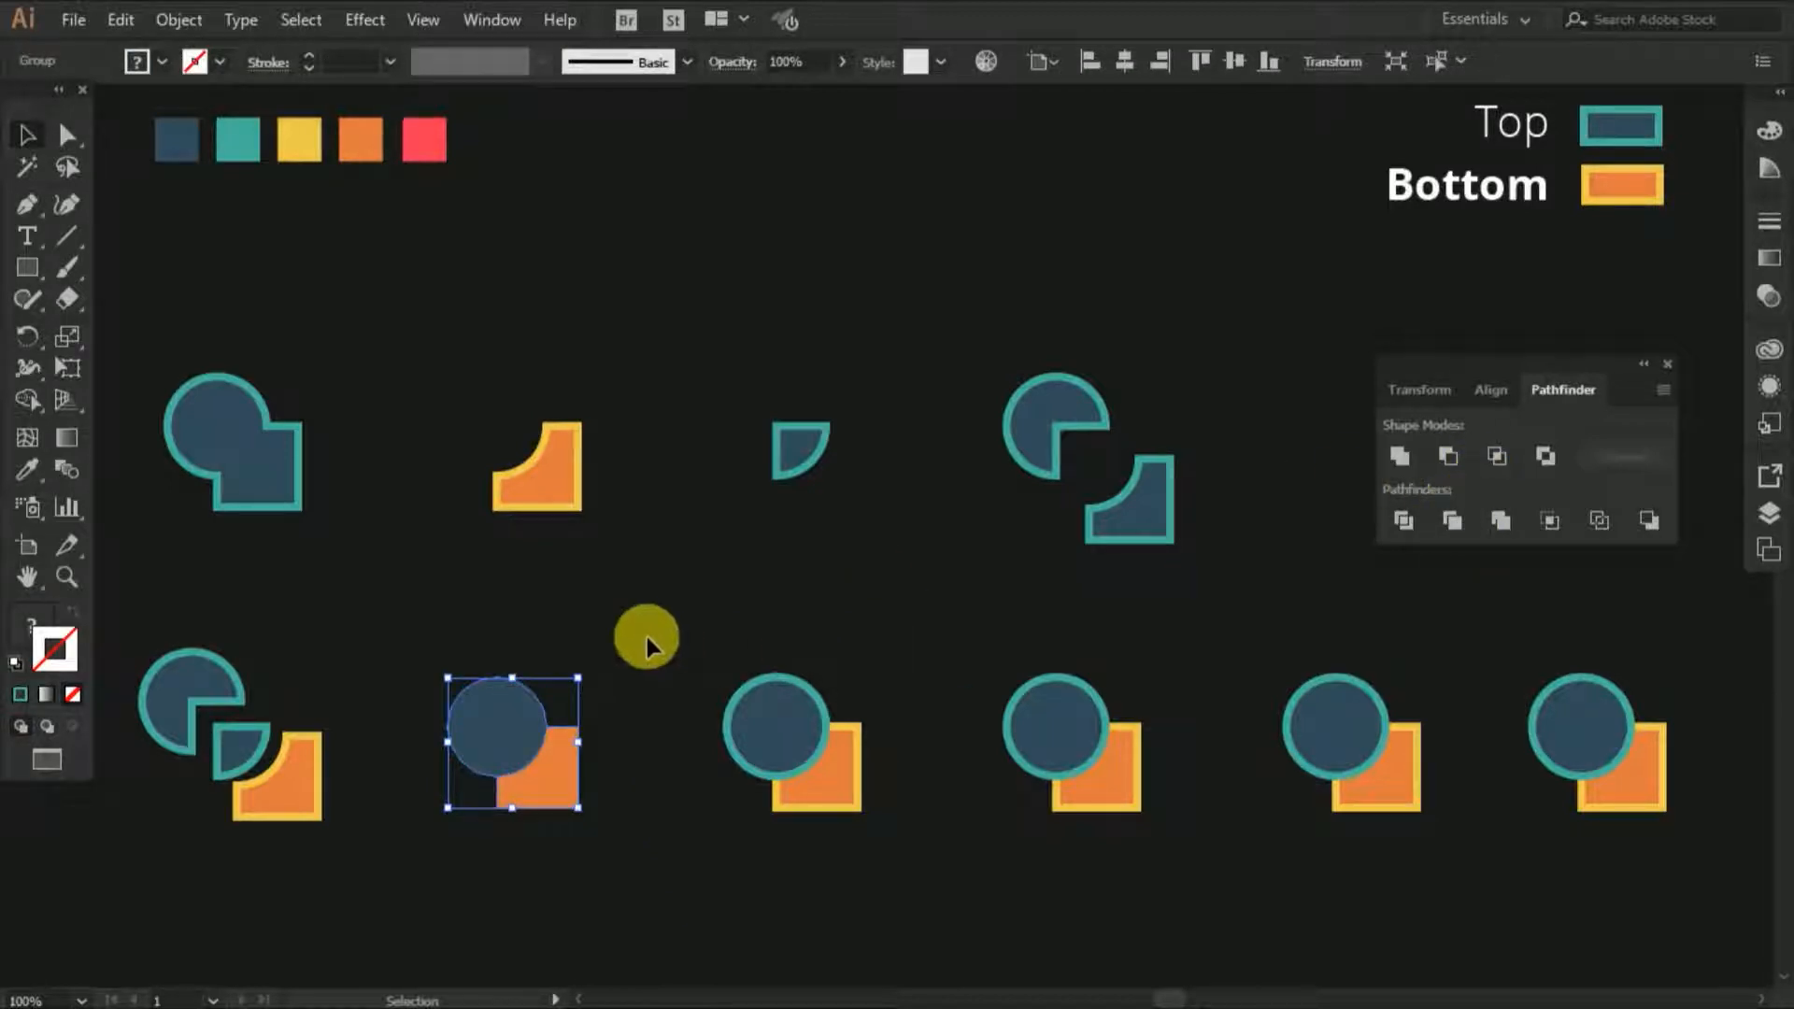
pyautogui.click(563, 833)
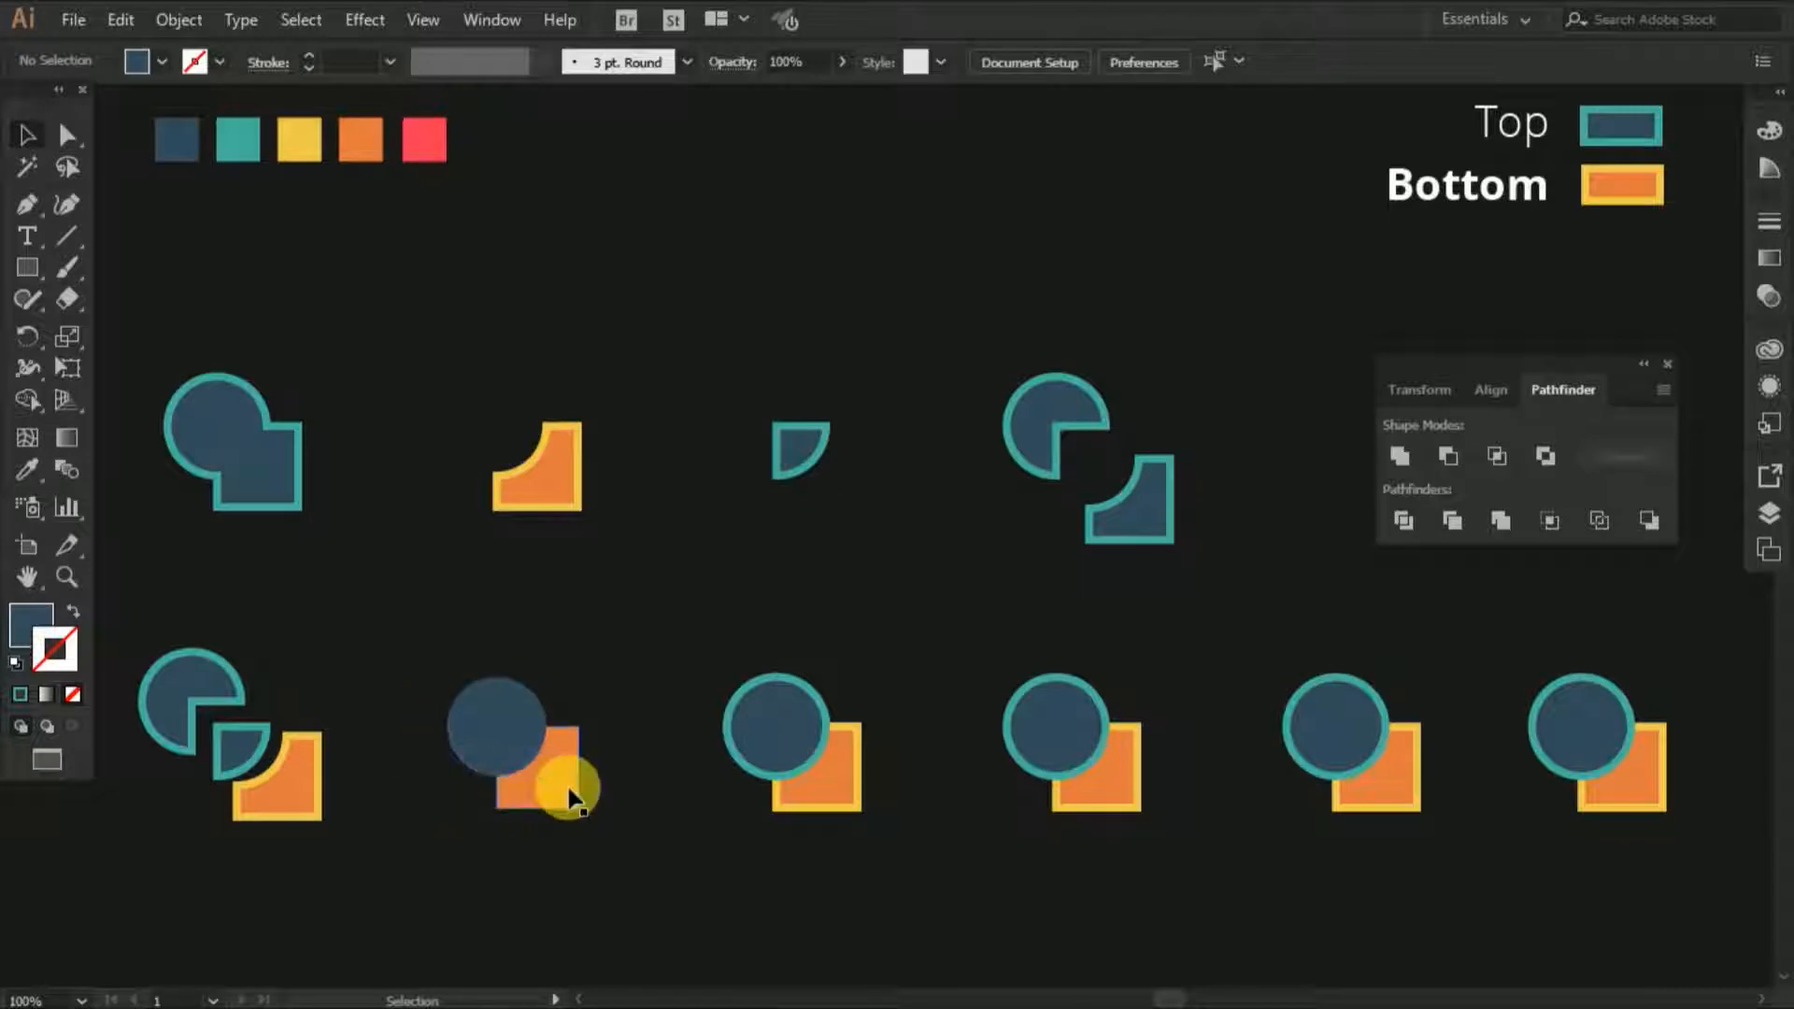
# Step: Ungroup the trimmed shape and move its orange piece slightly away from the circle
pyautogui.click(567, 788)
pyautogui.rightClick(570, 790)
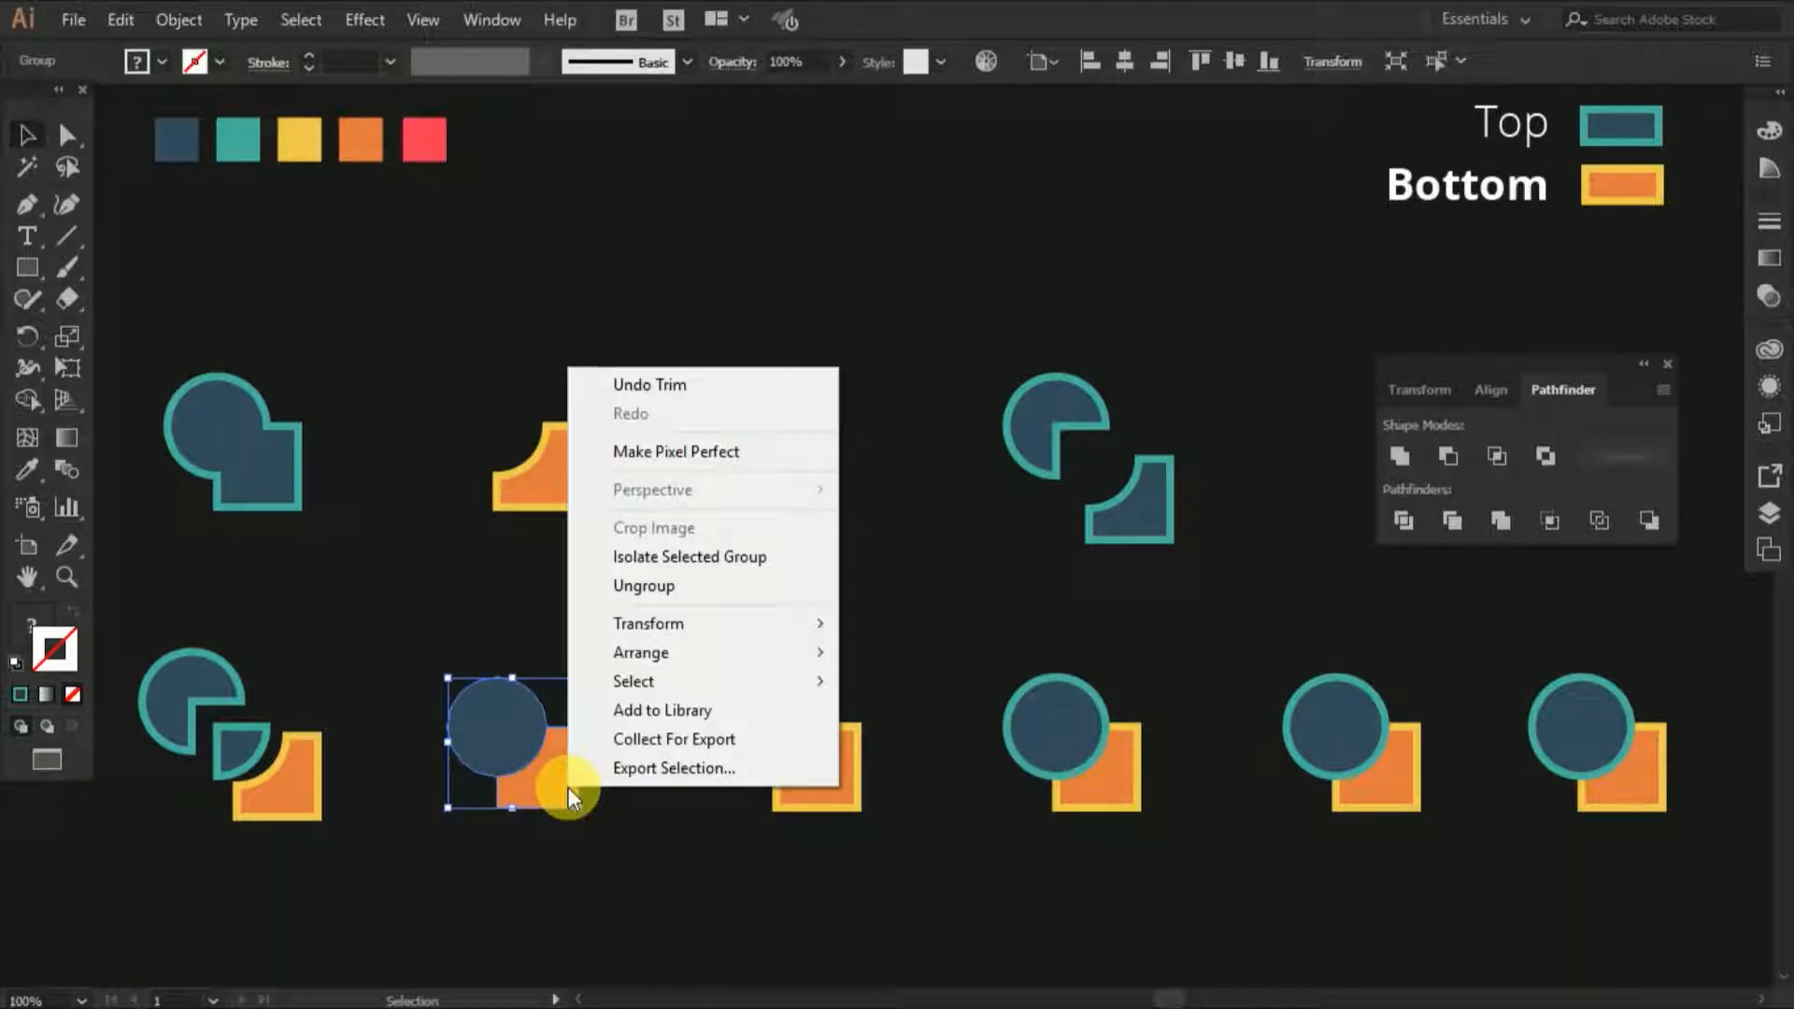
pyautogui.click(693, 581)
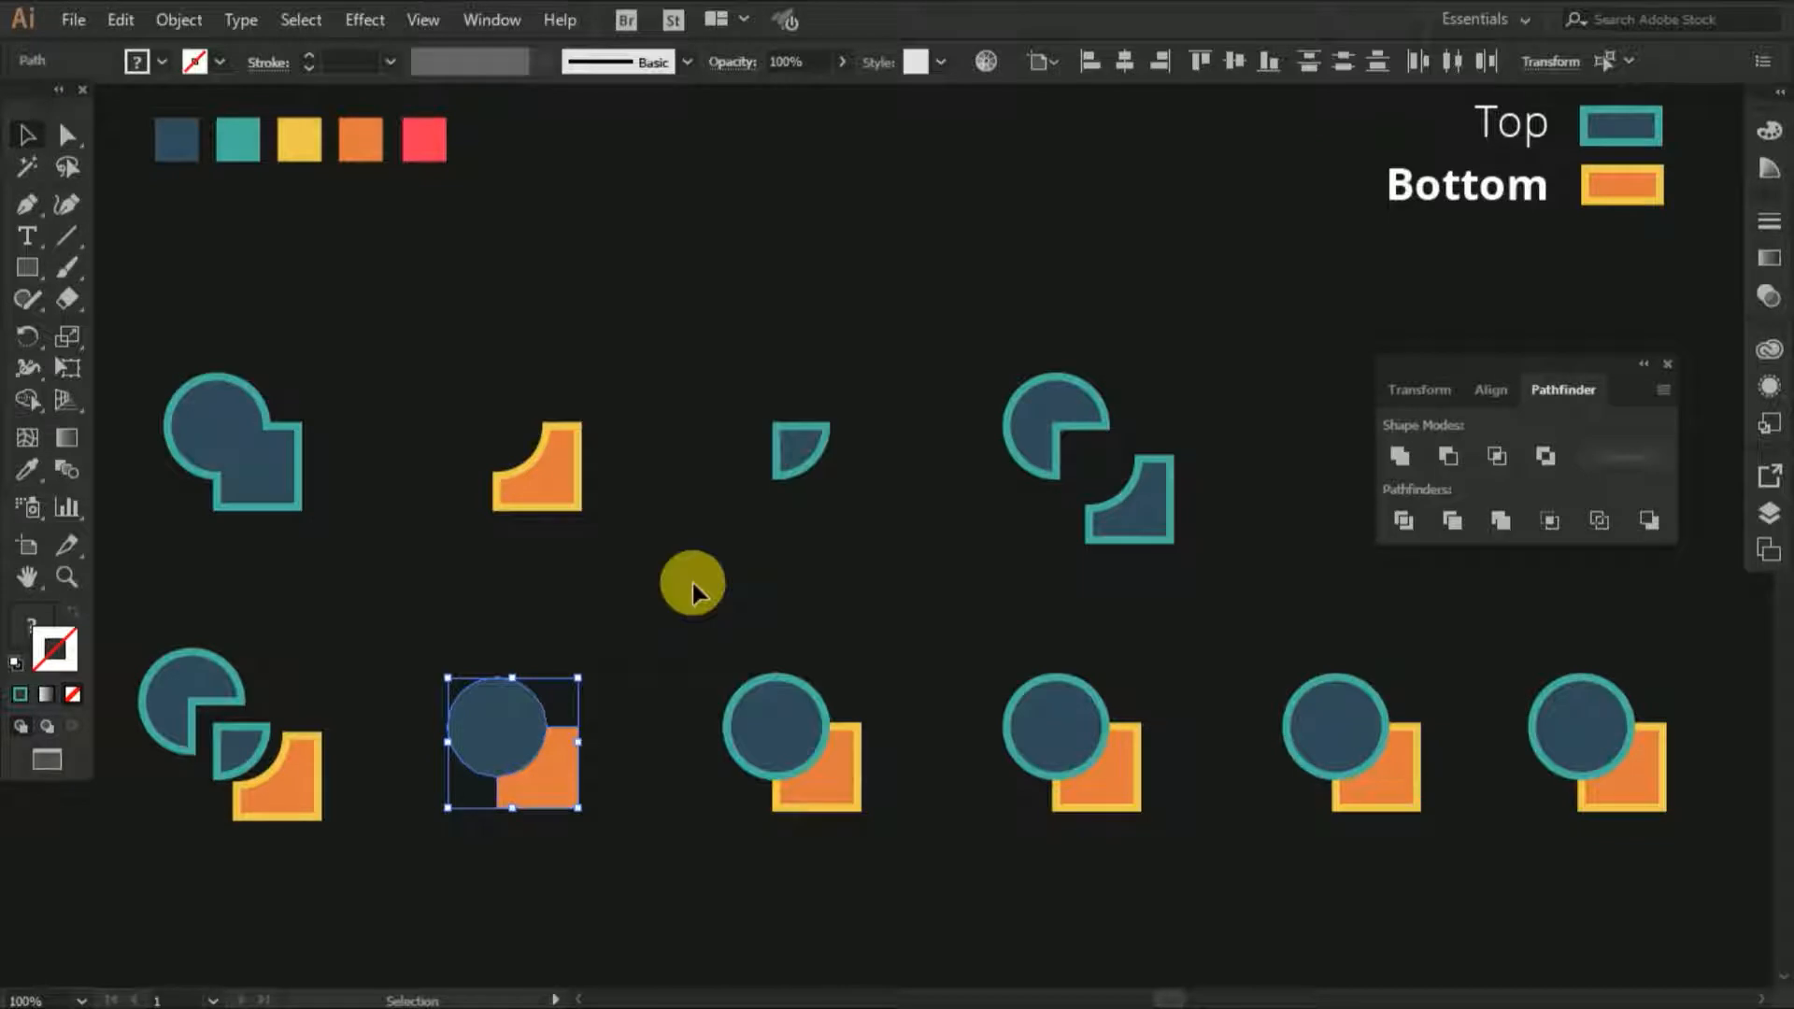
pyautogui.click(603, 802)
pyautogui.moveTo(542, 800); pyautogui.dragTo(558, 811)
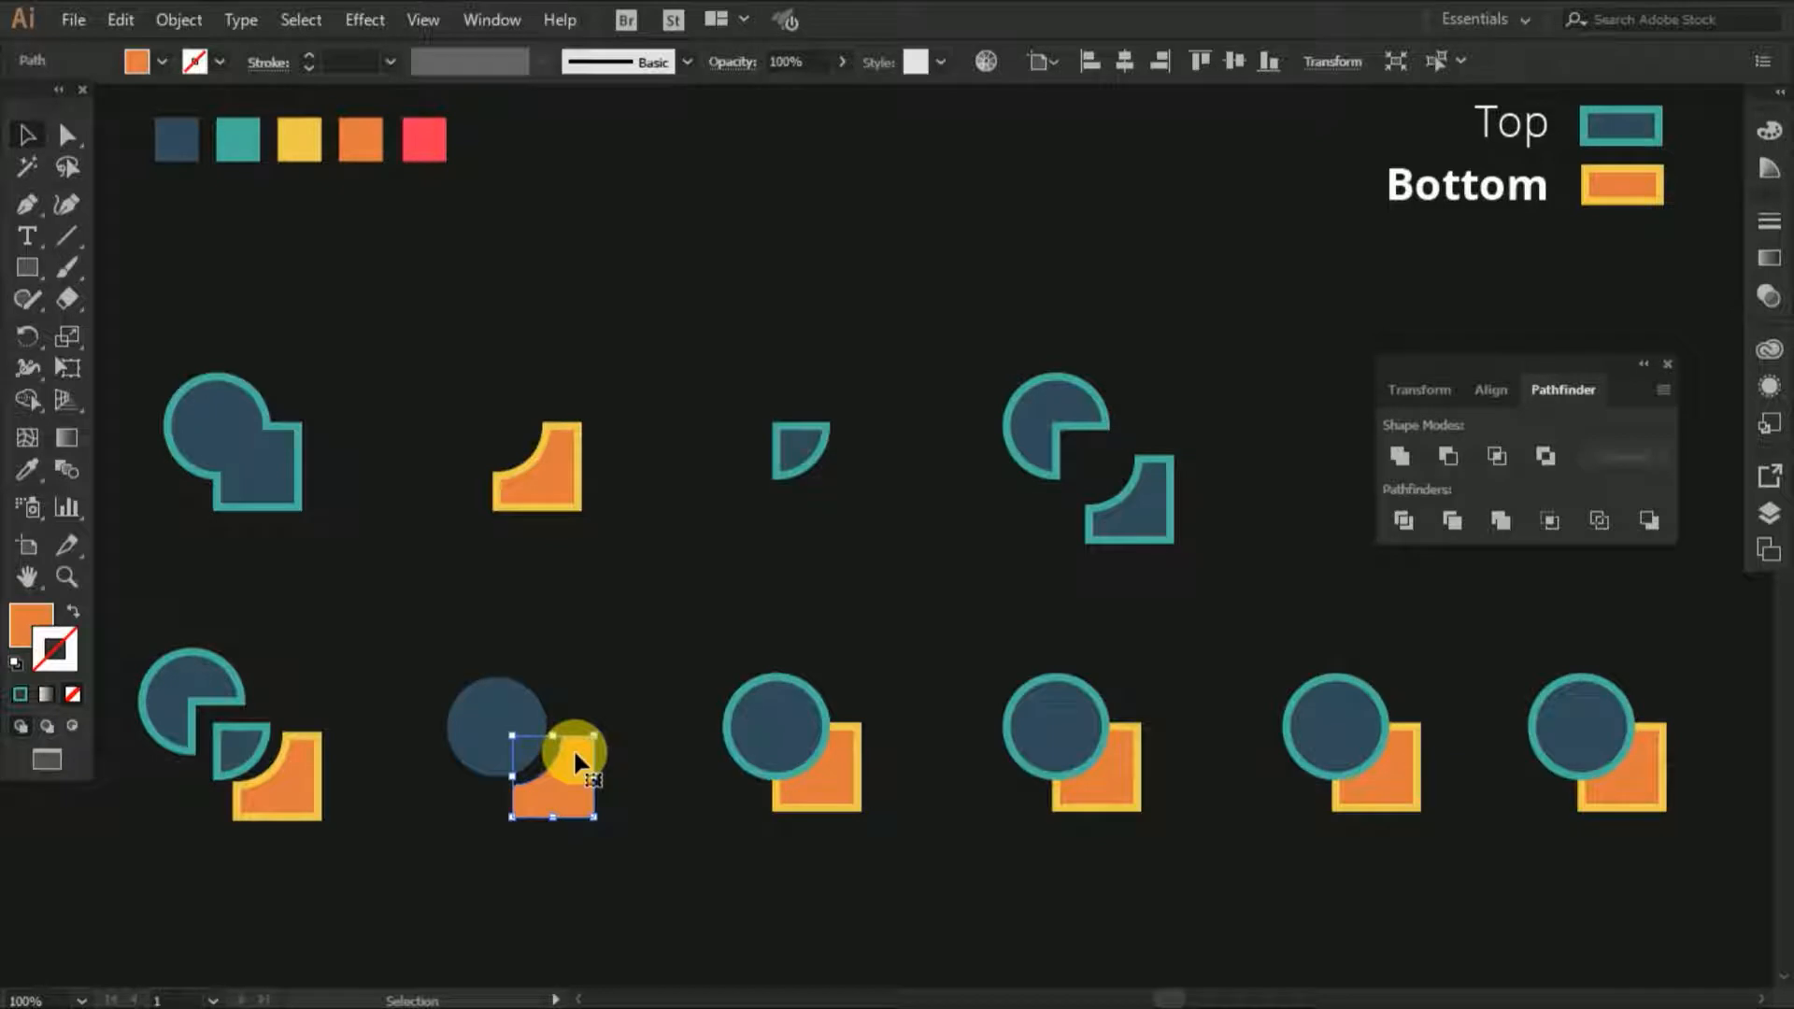
pyautogui.click(575, 678)
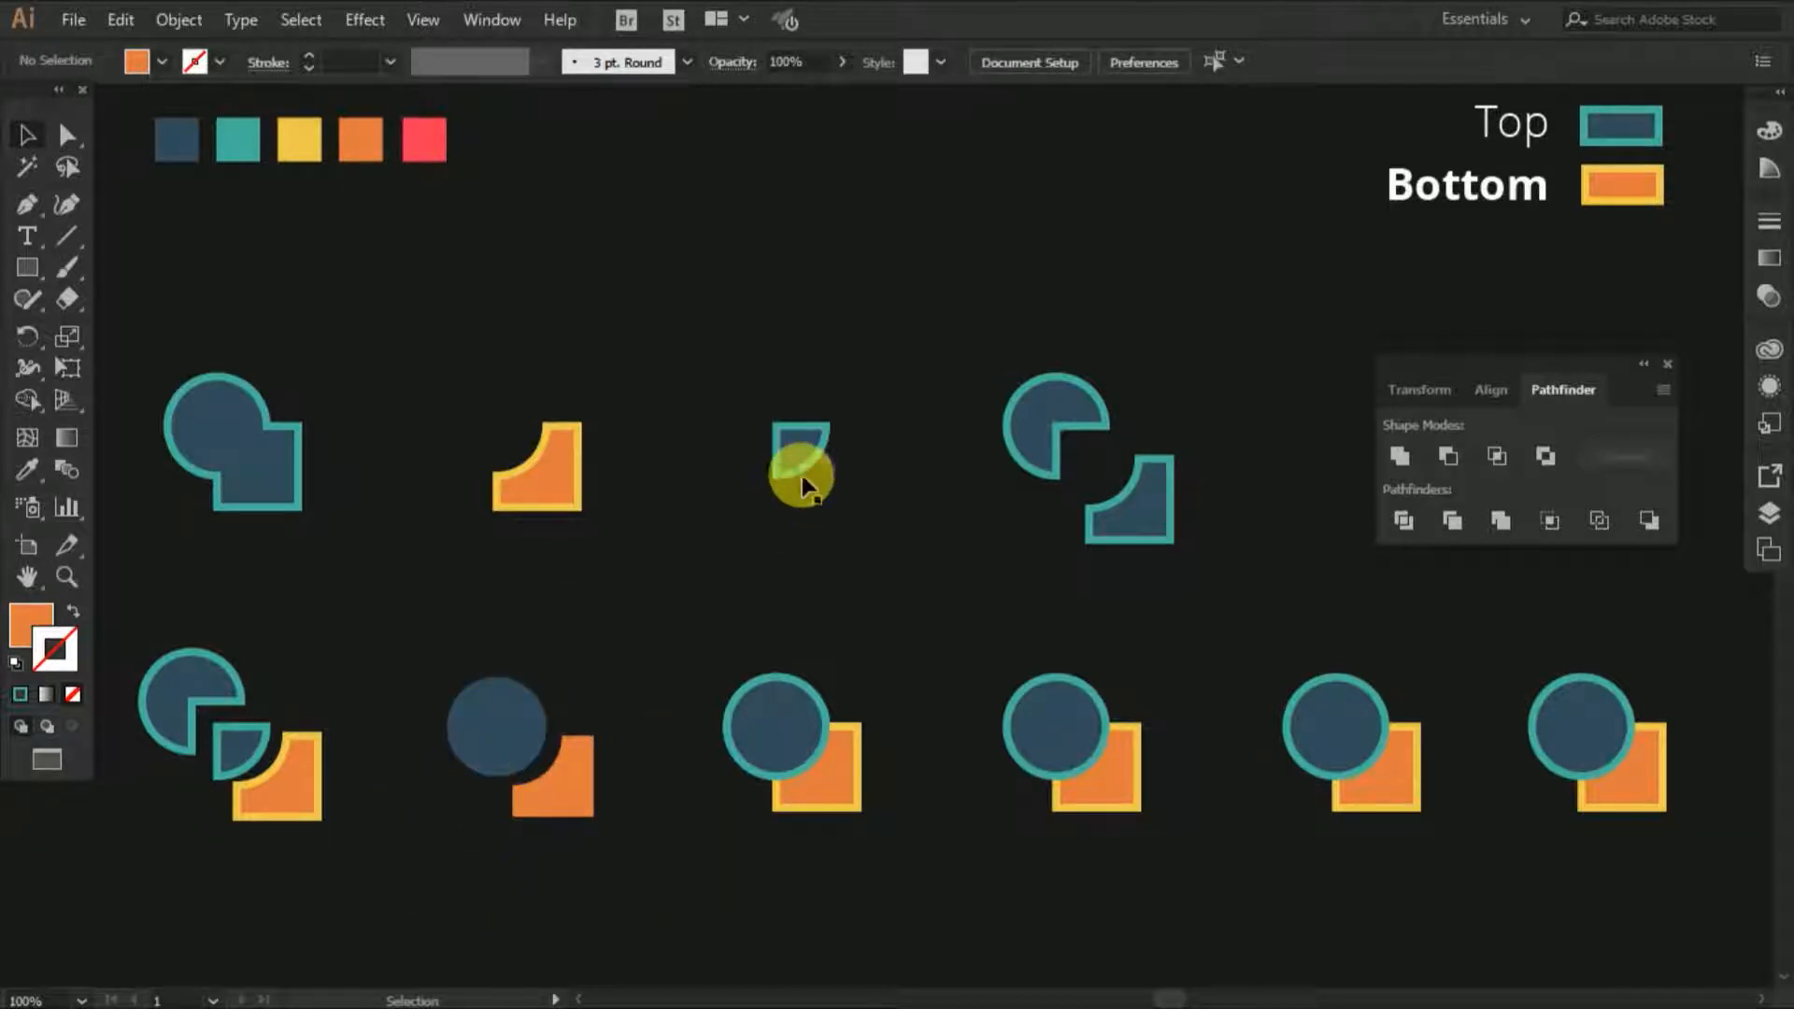
# Step: Undo the trim, ungrouping and move on the second pair of the lower row, and reselect its circle and square
pyautogui.press('a')
pyautogui.moveTo(440, 827); pyautogui.dragTo(613, 654)
pyautogui.press('v')
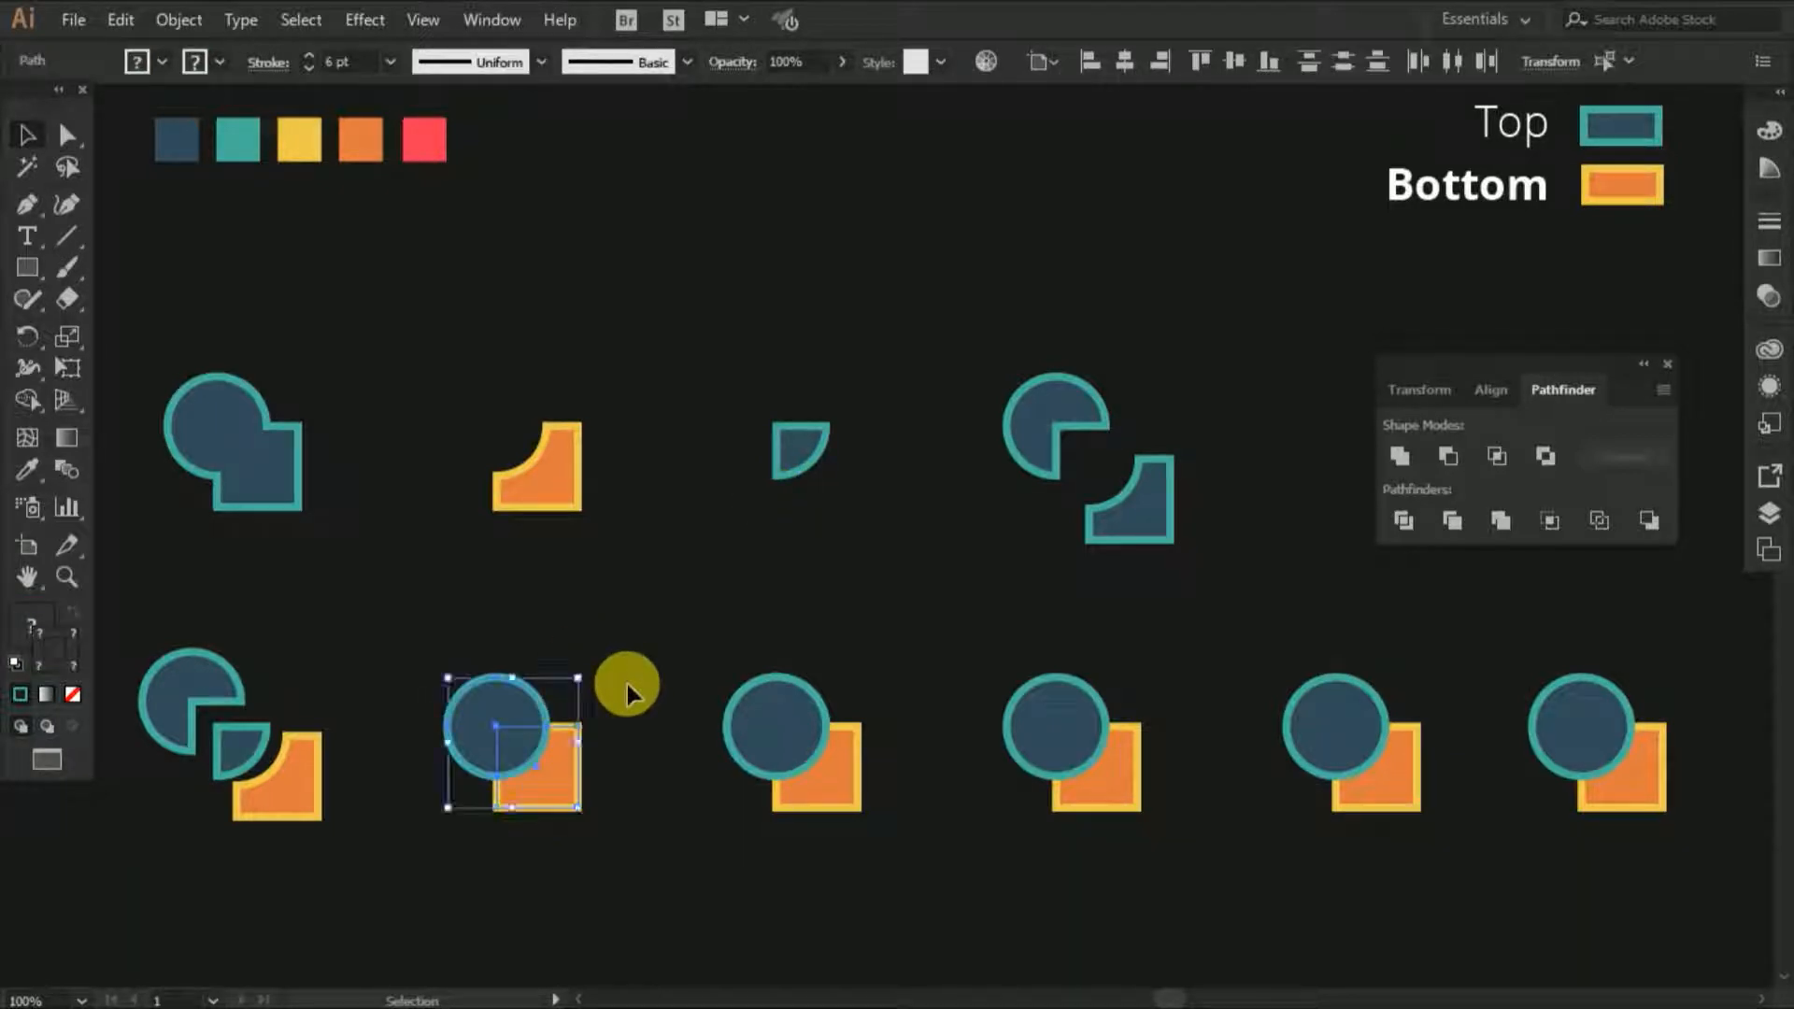
# Step: Duplicate the orange square of the lower row's second pair, placing the copy slightly up and to the right, behind the circle
pyautogui.click(627, 687)
pyautogui.moveTo(557, 792); pyautogui.dragTo(558, 754)
pyautogui.press('alt')
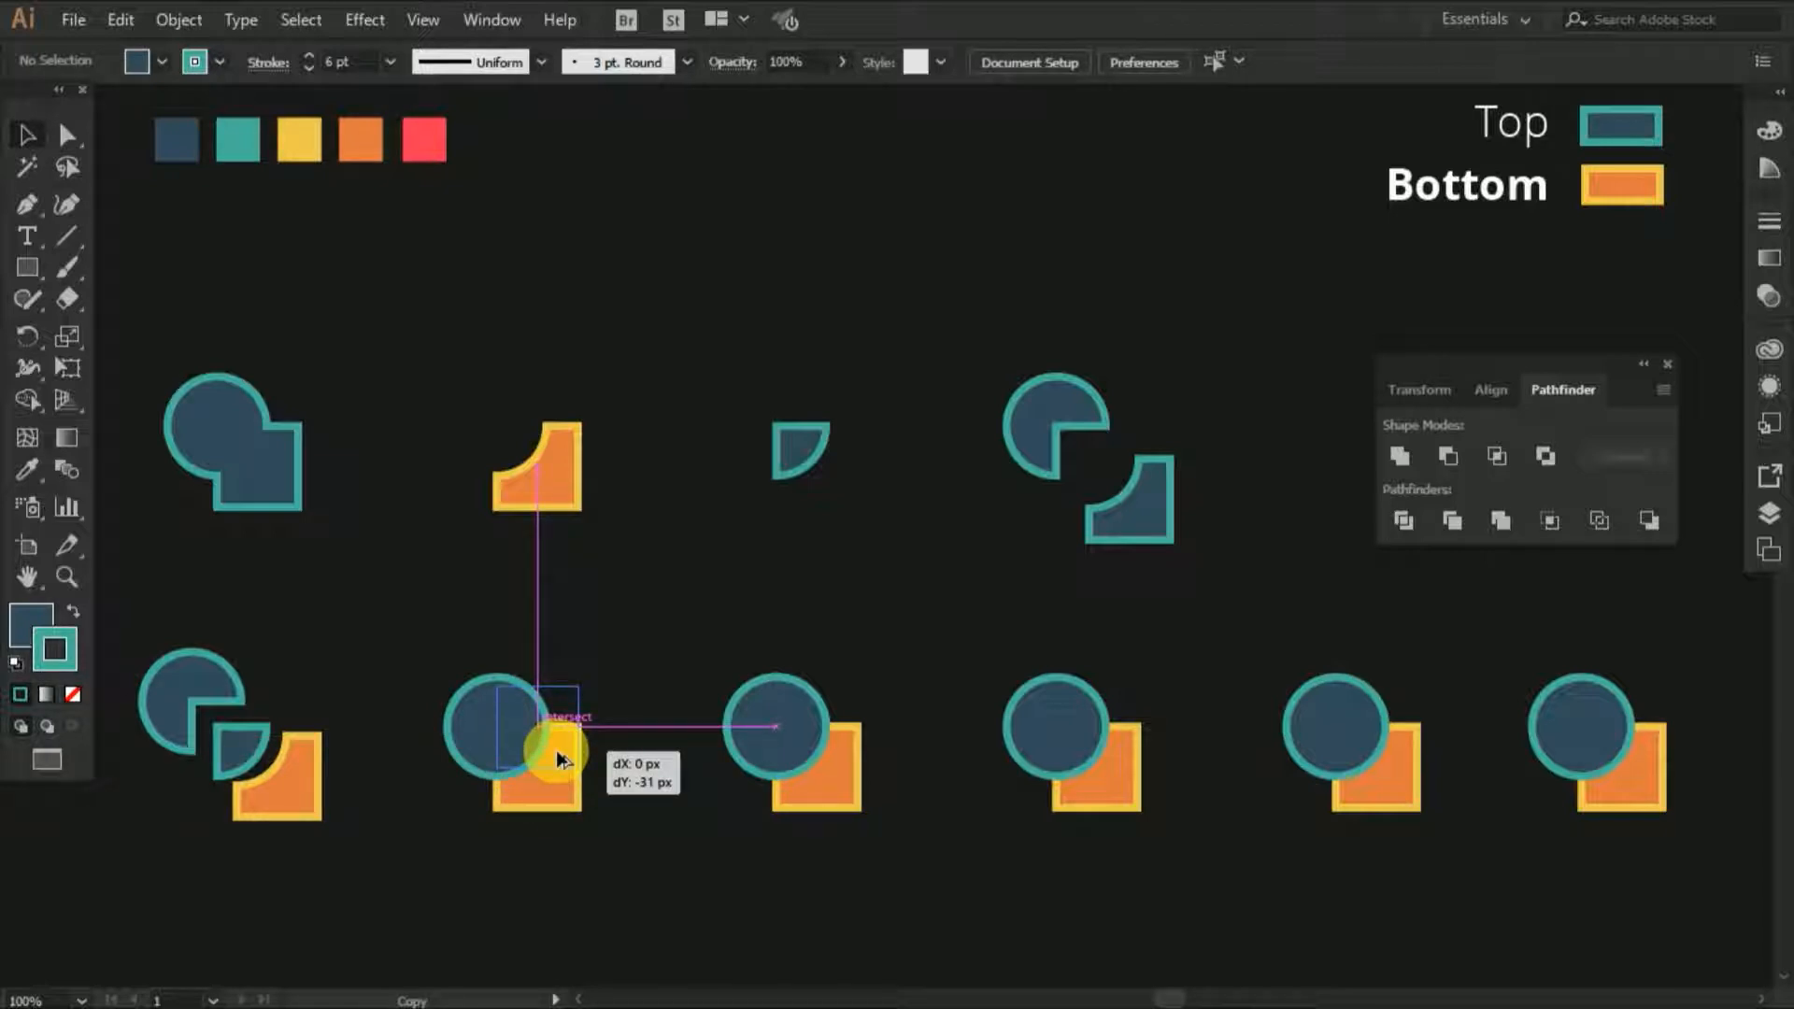
pyautogui.moveTo(557, 749); pyautogui.dragTo(637, 738)
pyautogui.click(635, 879)
# Step: Apply Trim to the circle and both orange squares of the lower row's second set and ungroup the result
pyautogui.moveTo(390, 668); pyautogui.dragTo(665, 872)
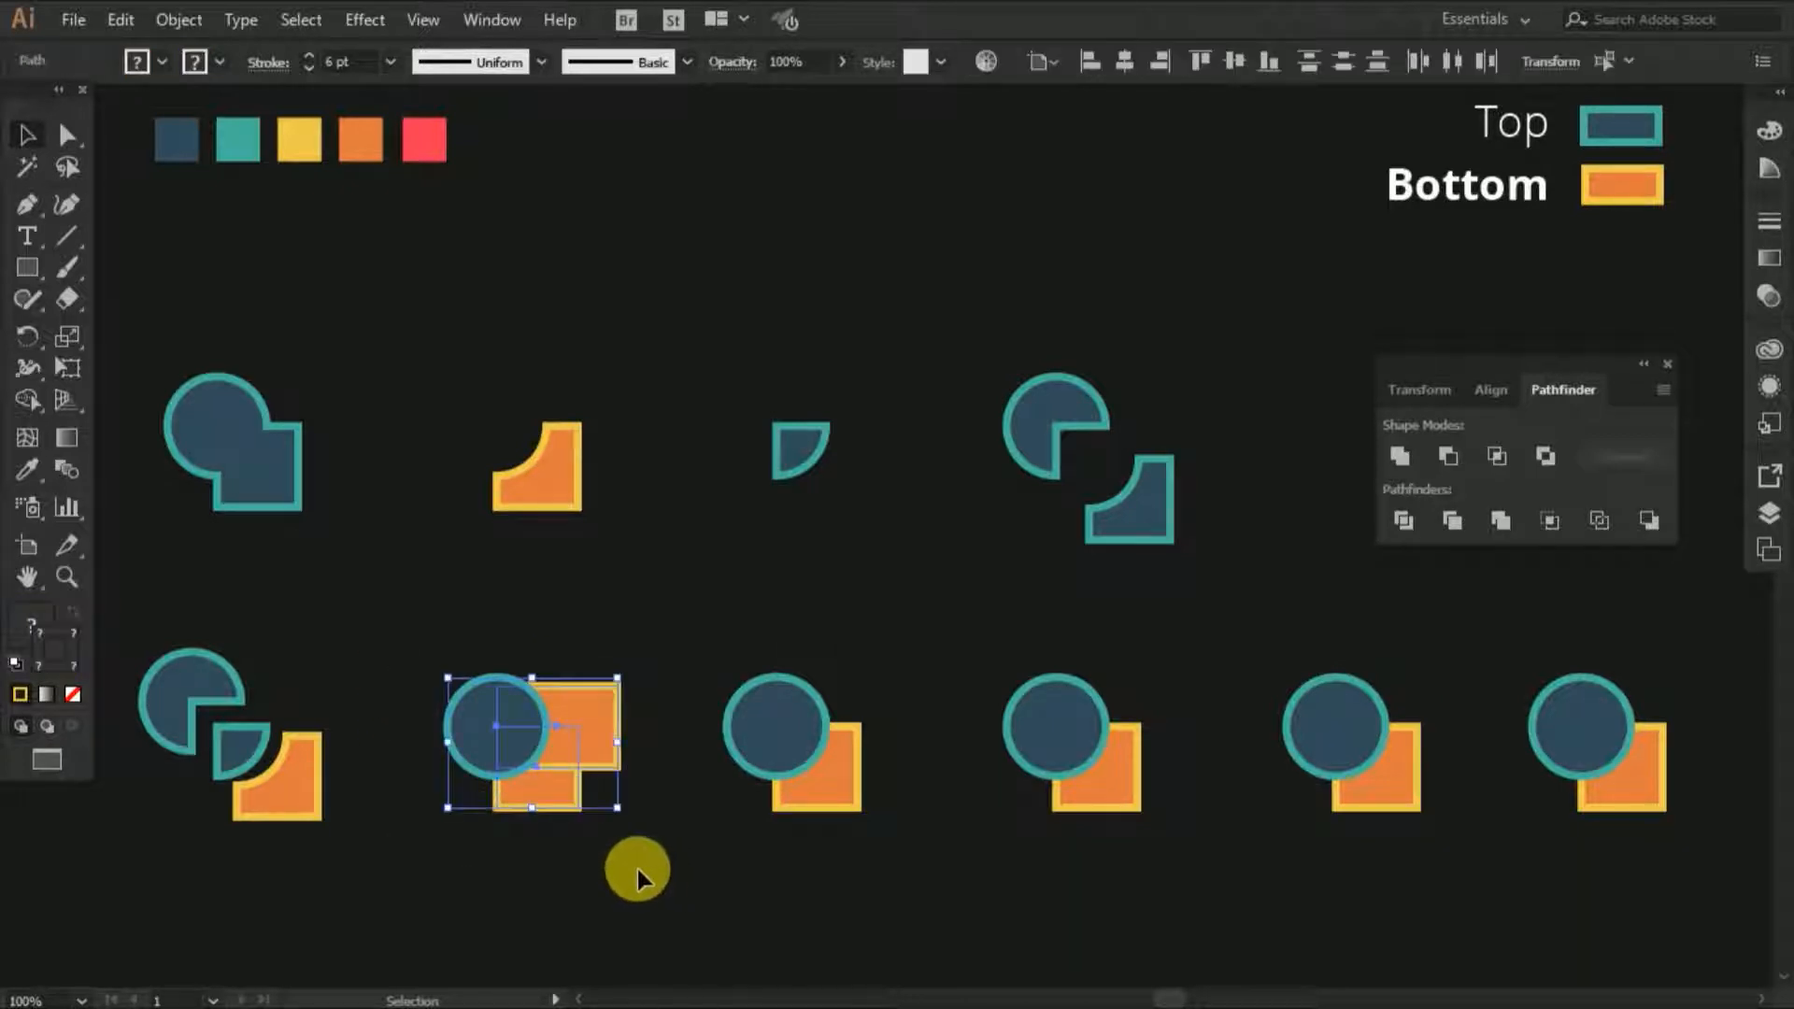
pyautogui.click(1454, 531)
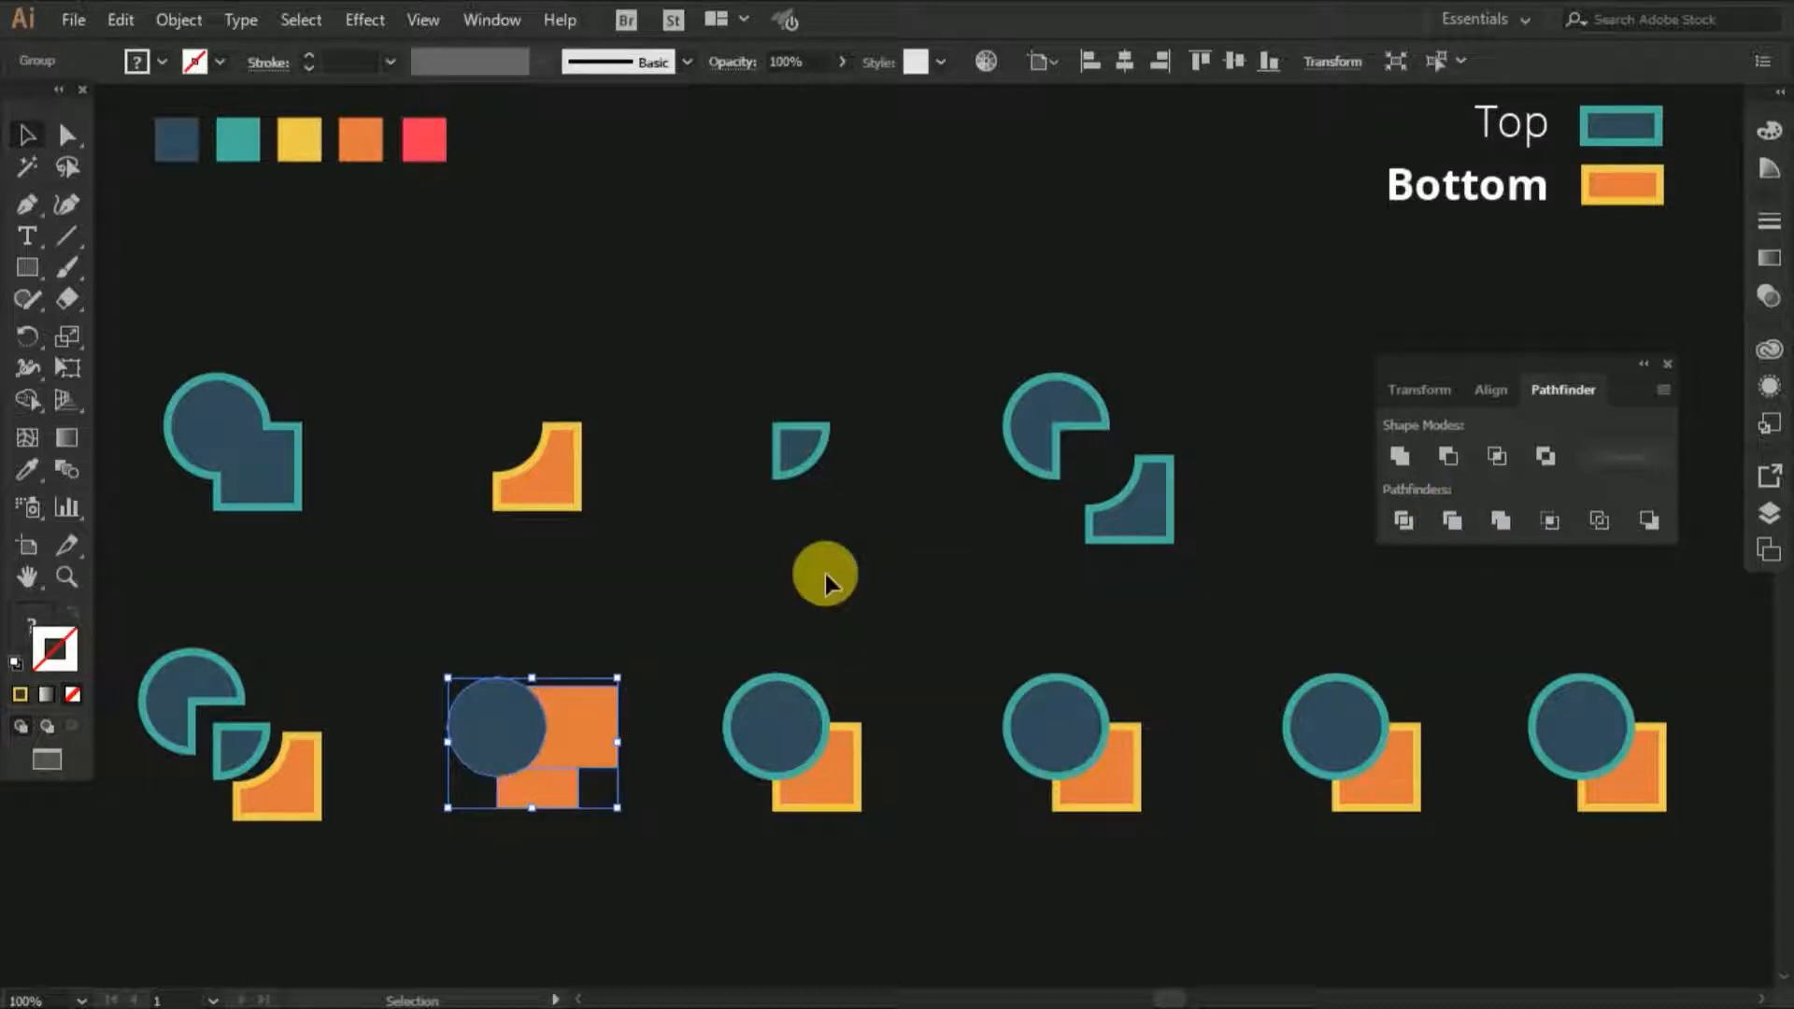
pyautogui.click(637, 748)
pyautogui.click(601, 731)
pyautogui.rightClick(602, 733)
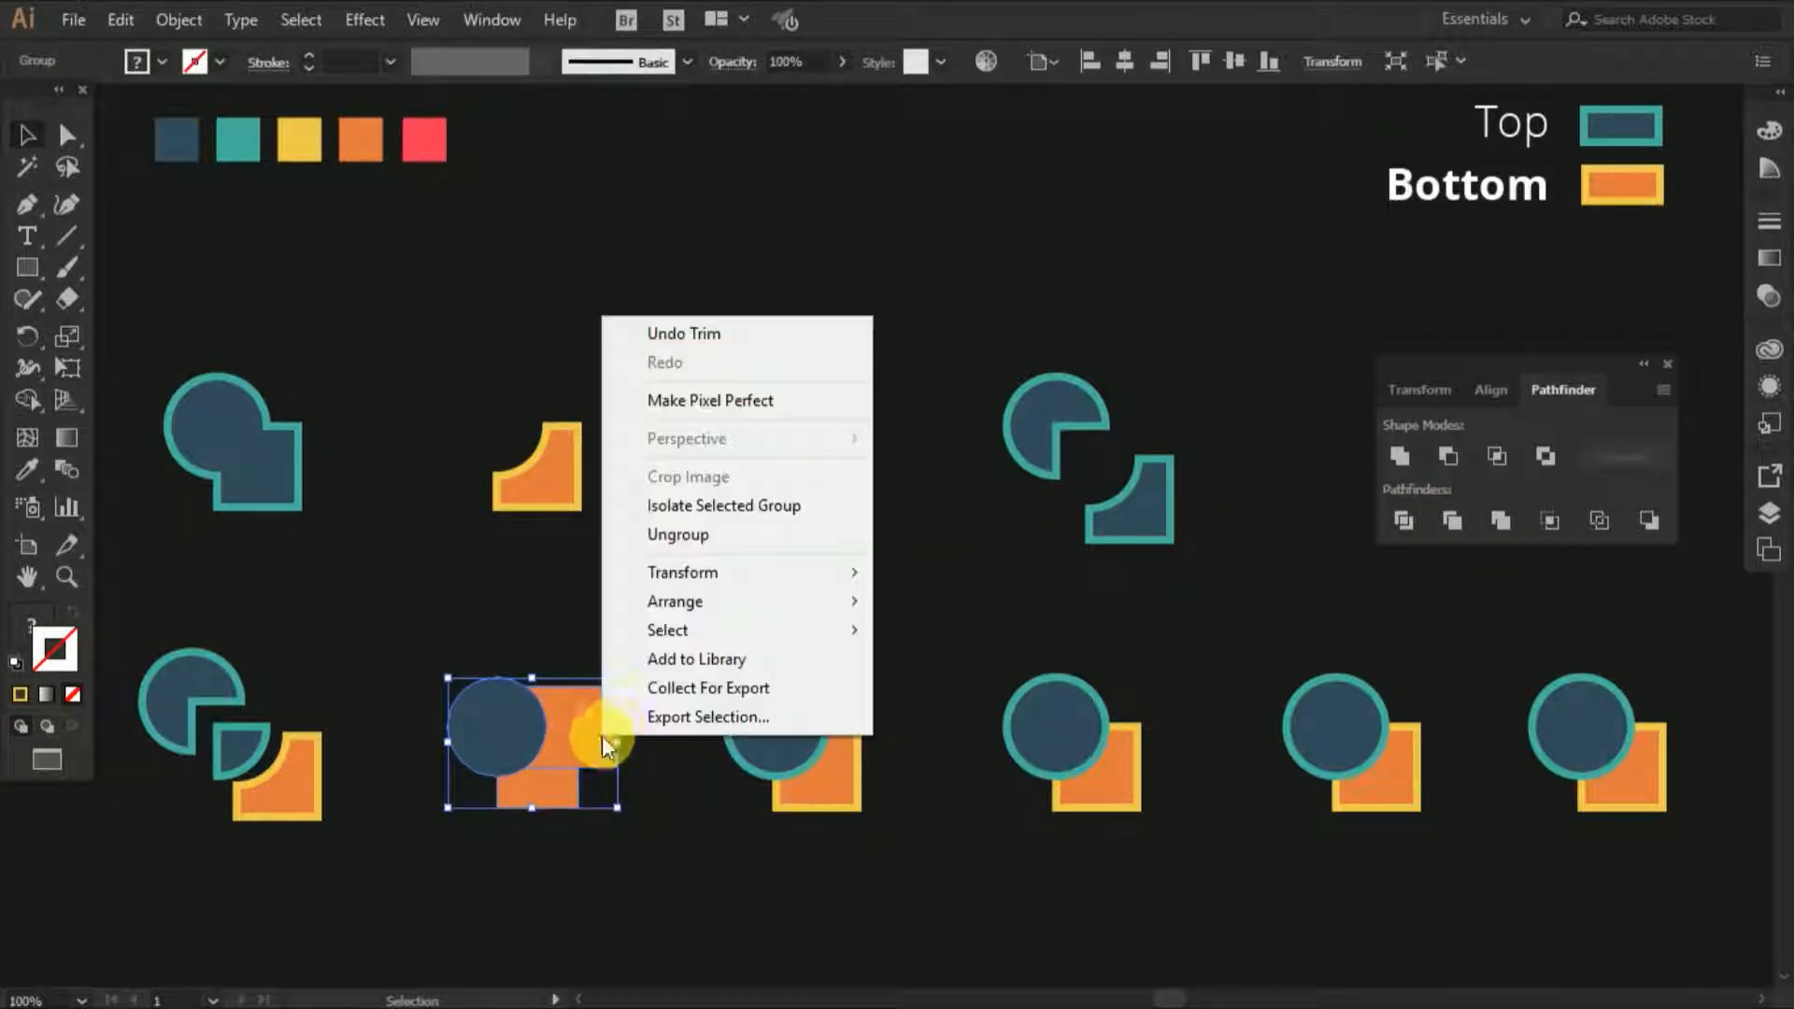
pyautogui.click(732, 536)
pyautogui.click(687, 612)
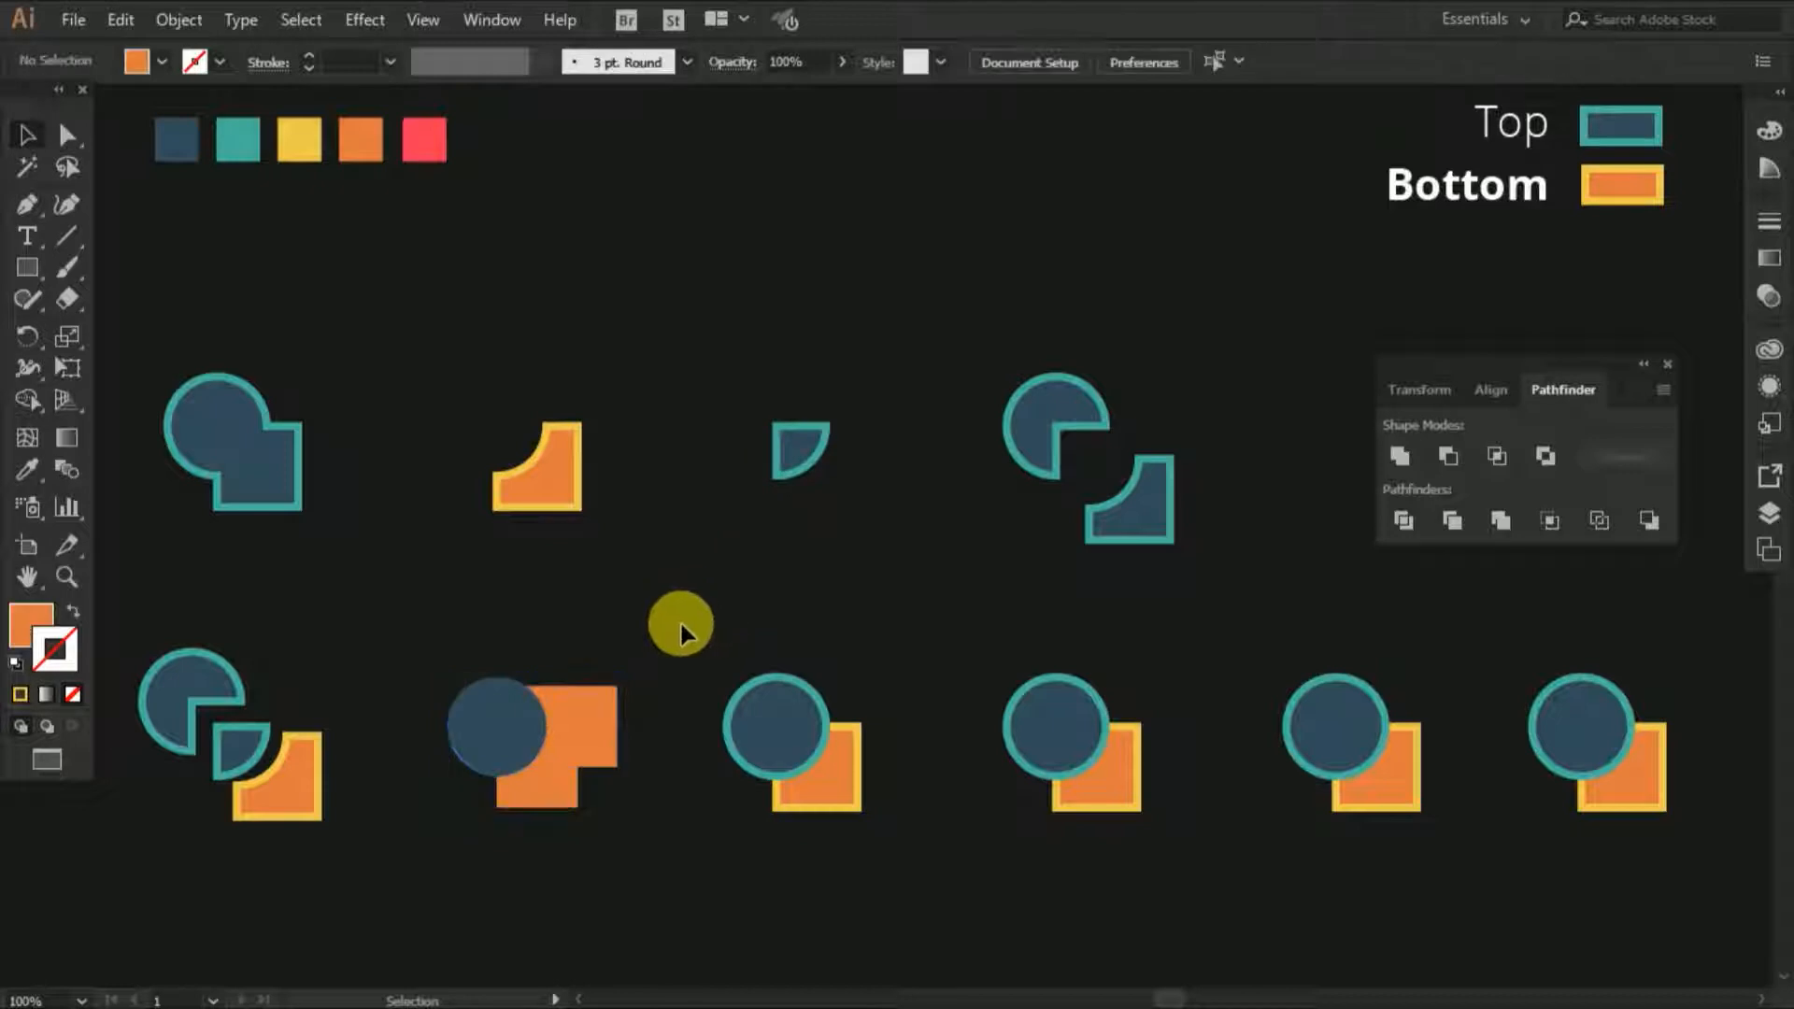
# Step: Move the two orange pieces and the circle of the trimmed set apart from one another
pyautogui.moveTo(608, 715); pyautogui.dragTo(641, 689)
pyautogui.moveTo(542, 790); pyautogui.dragTo(544, 825)
pyautogui.moveTo(514, 752); pyautogui.dragTo(505, 737)
pyautogui.click(705, 849)
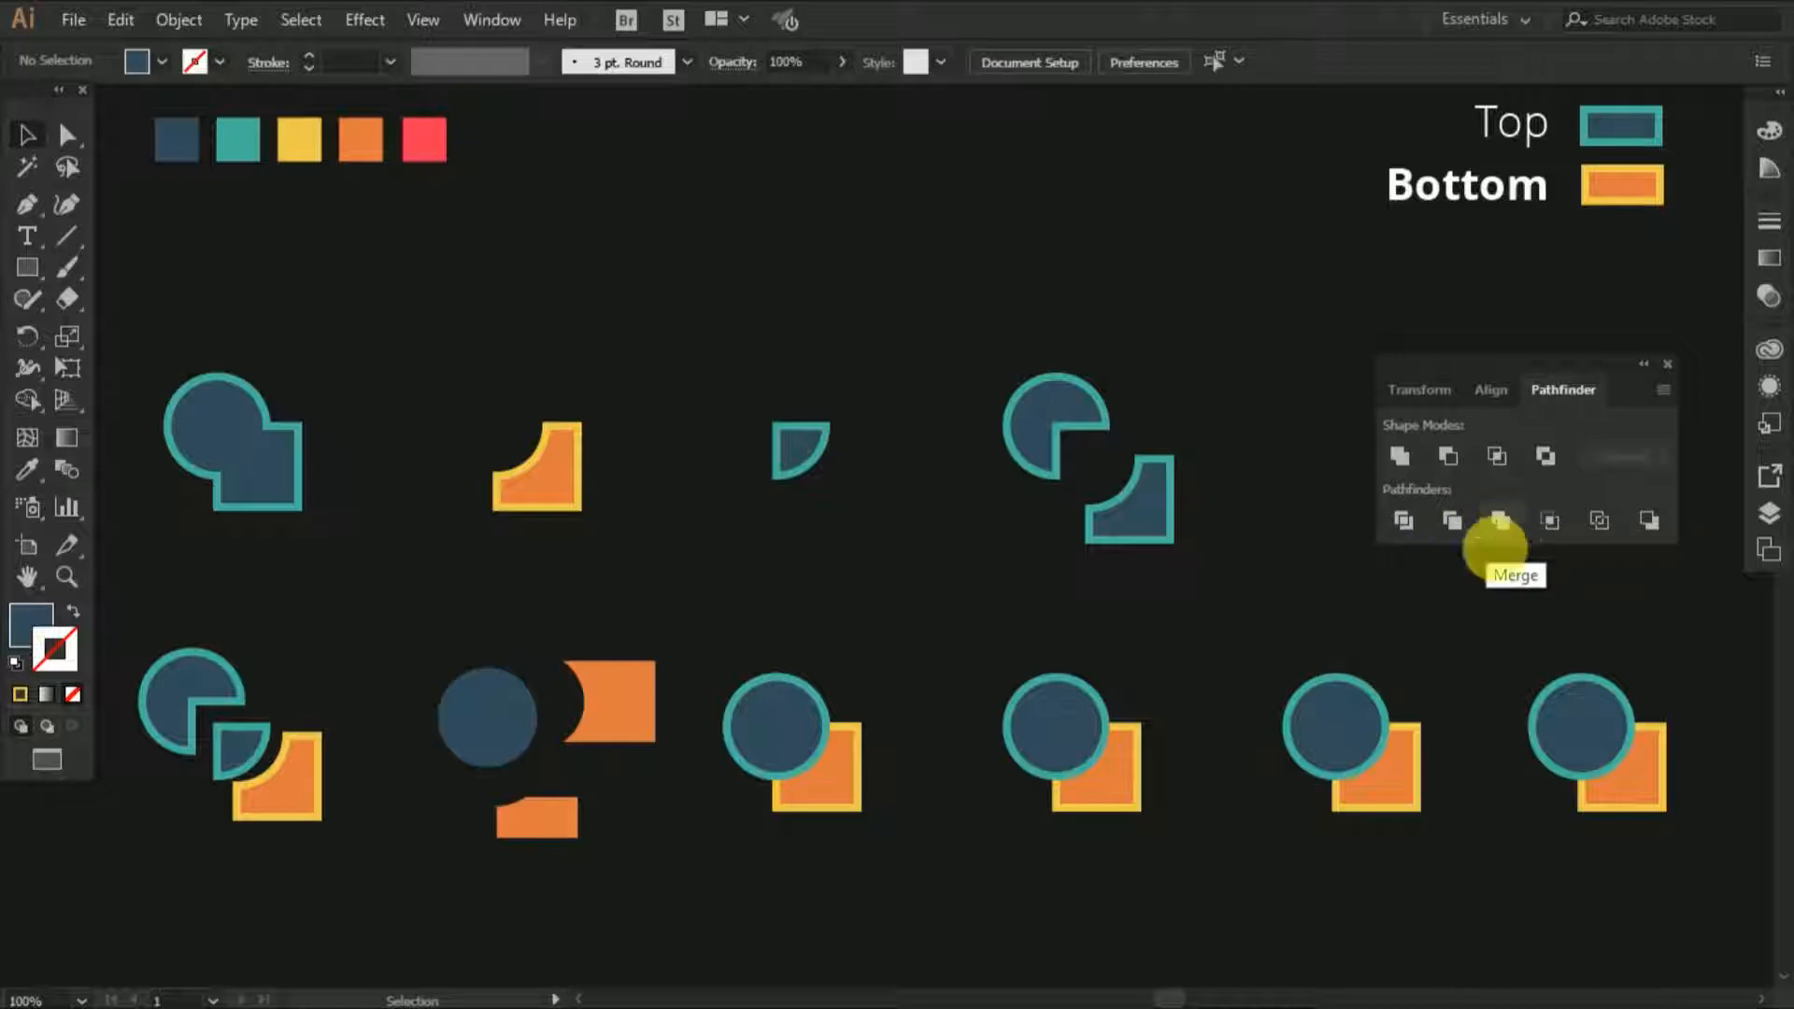
# Step: Duplicate the orange square of the lower row's third pair, offsetting the copy up and to the right behind the circle
pyautogui.click(836, 791)
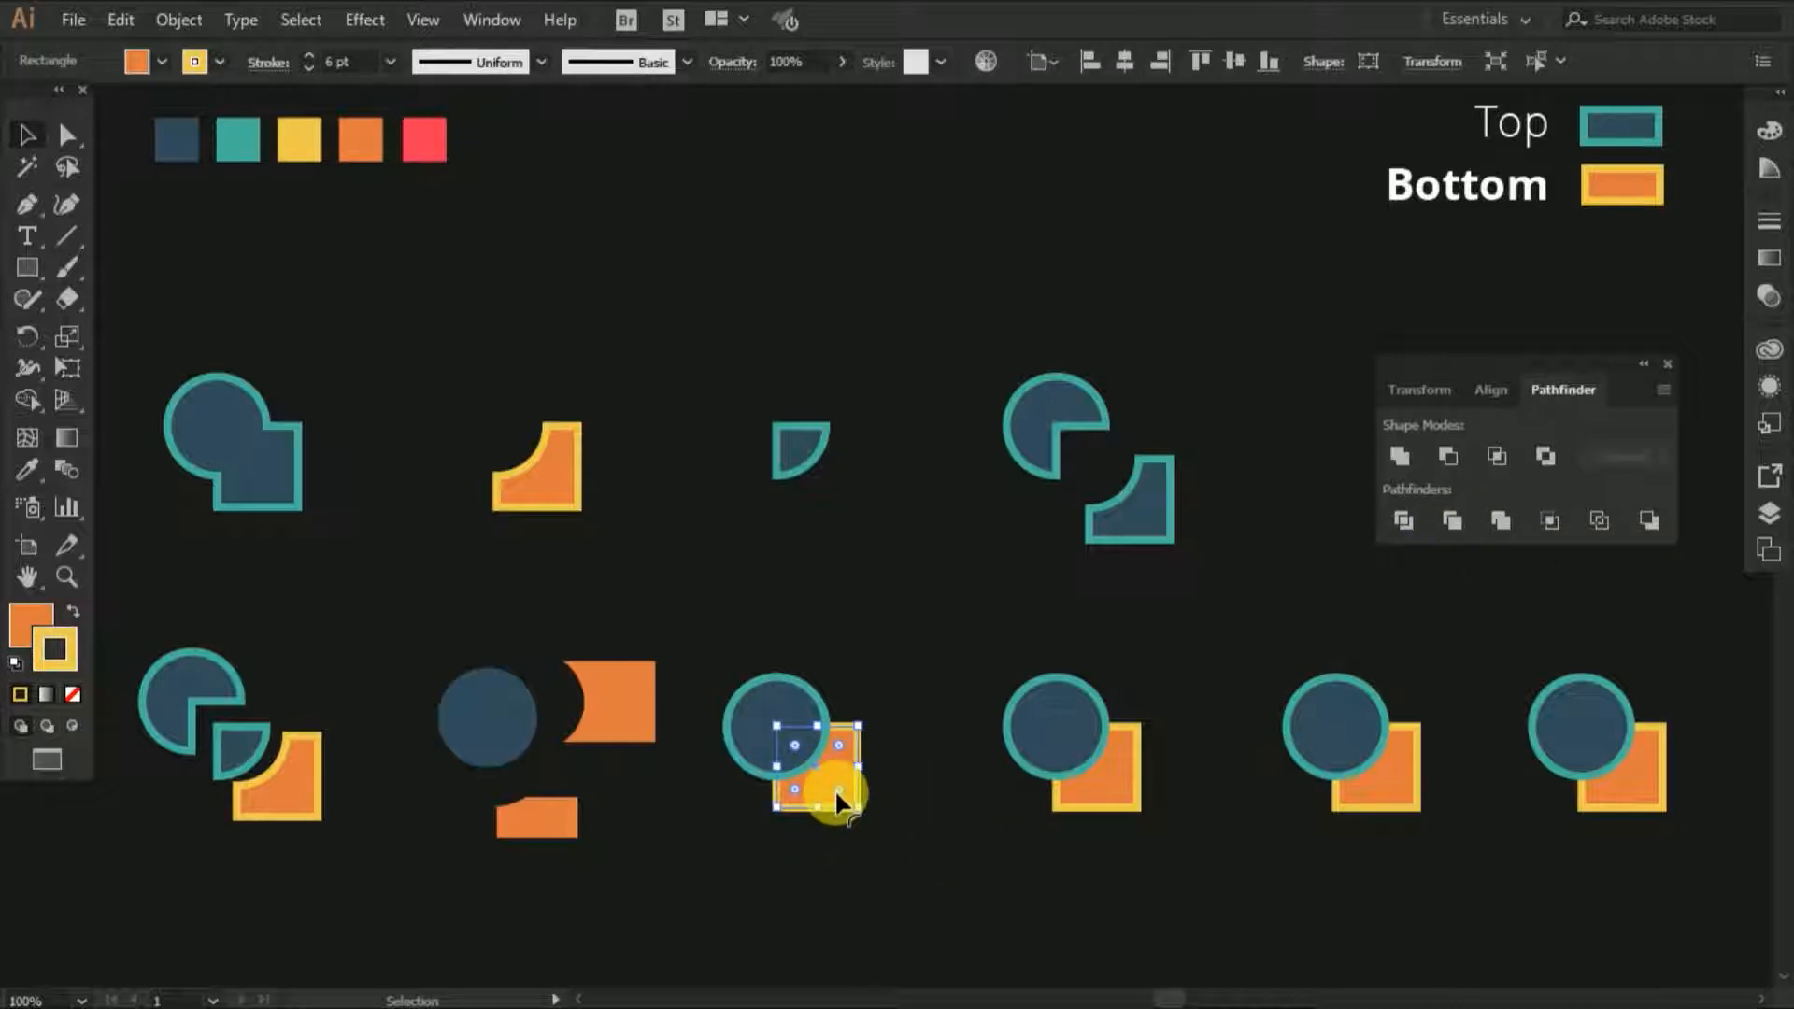
pyautogui.moveTo(837, 773); pyautogui.dragTo(893, 736)
pyautogui.click(940, 813)
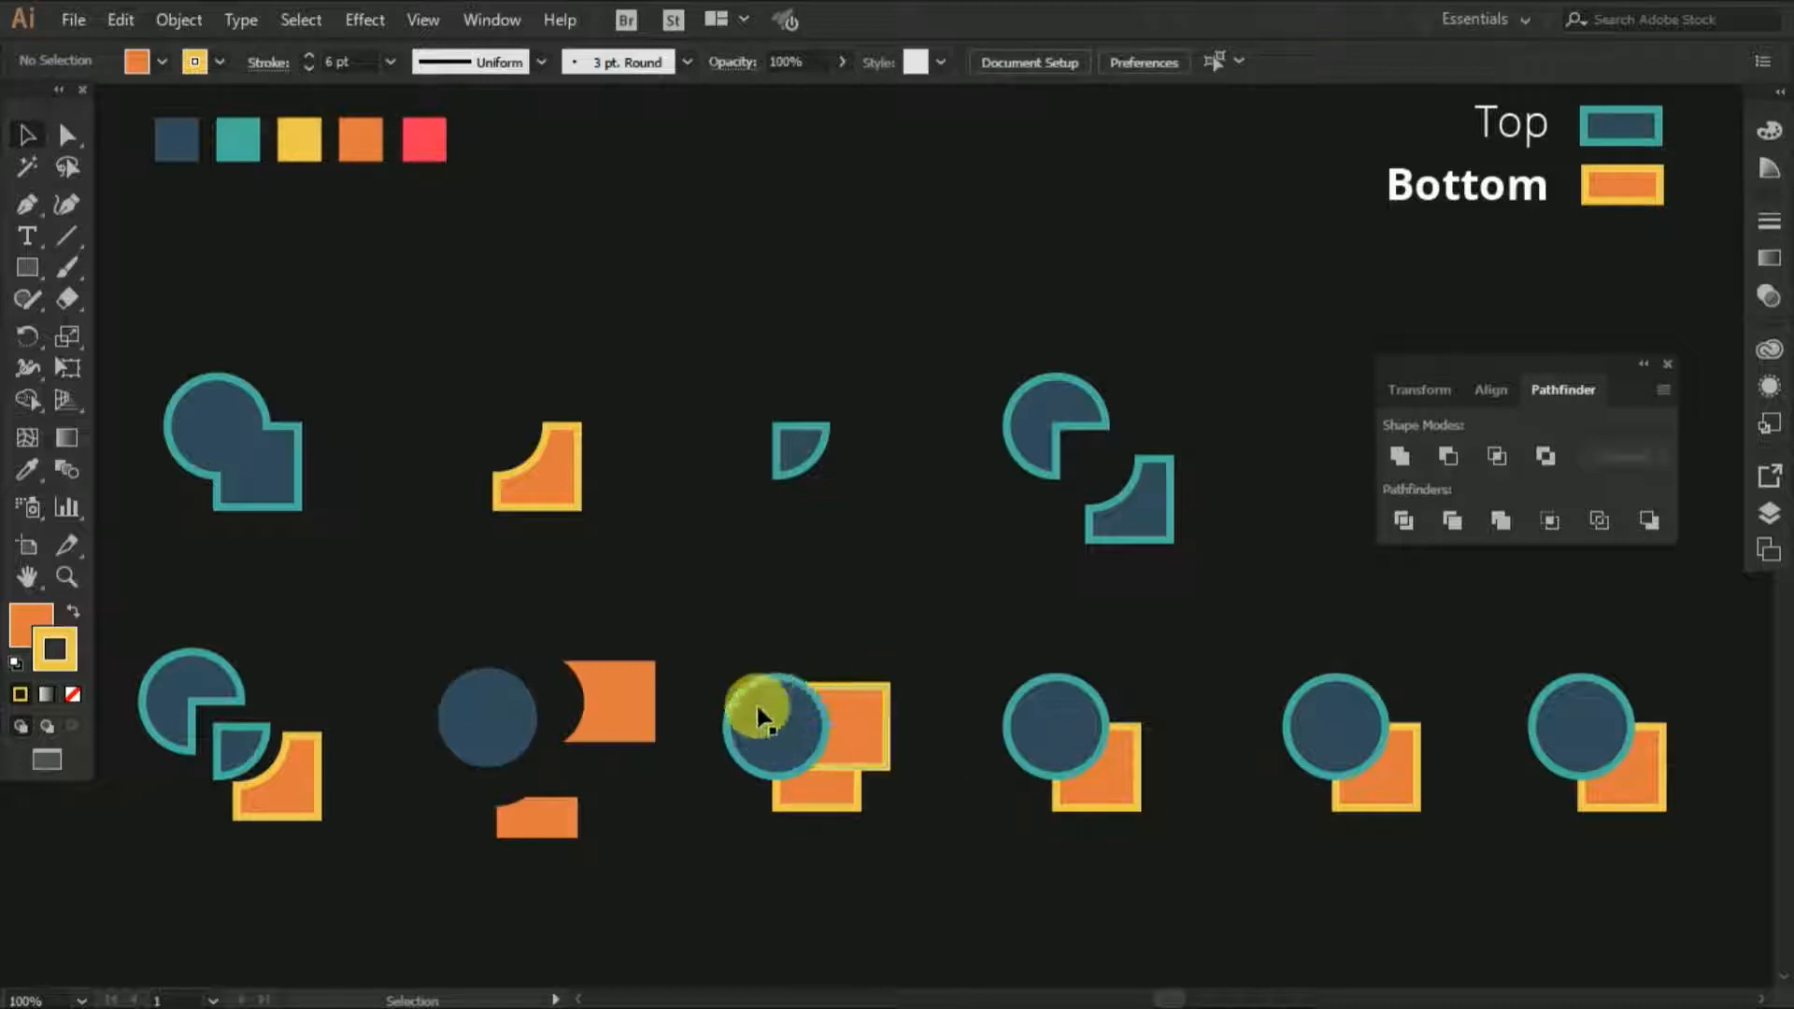
# Step: Apply Merge to the circle and both orange squares of the lower row's third set
pyautogui.moveTo(704, 641); pyautogui.dragTo(927, 850)
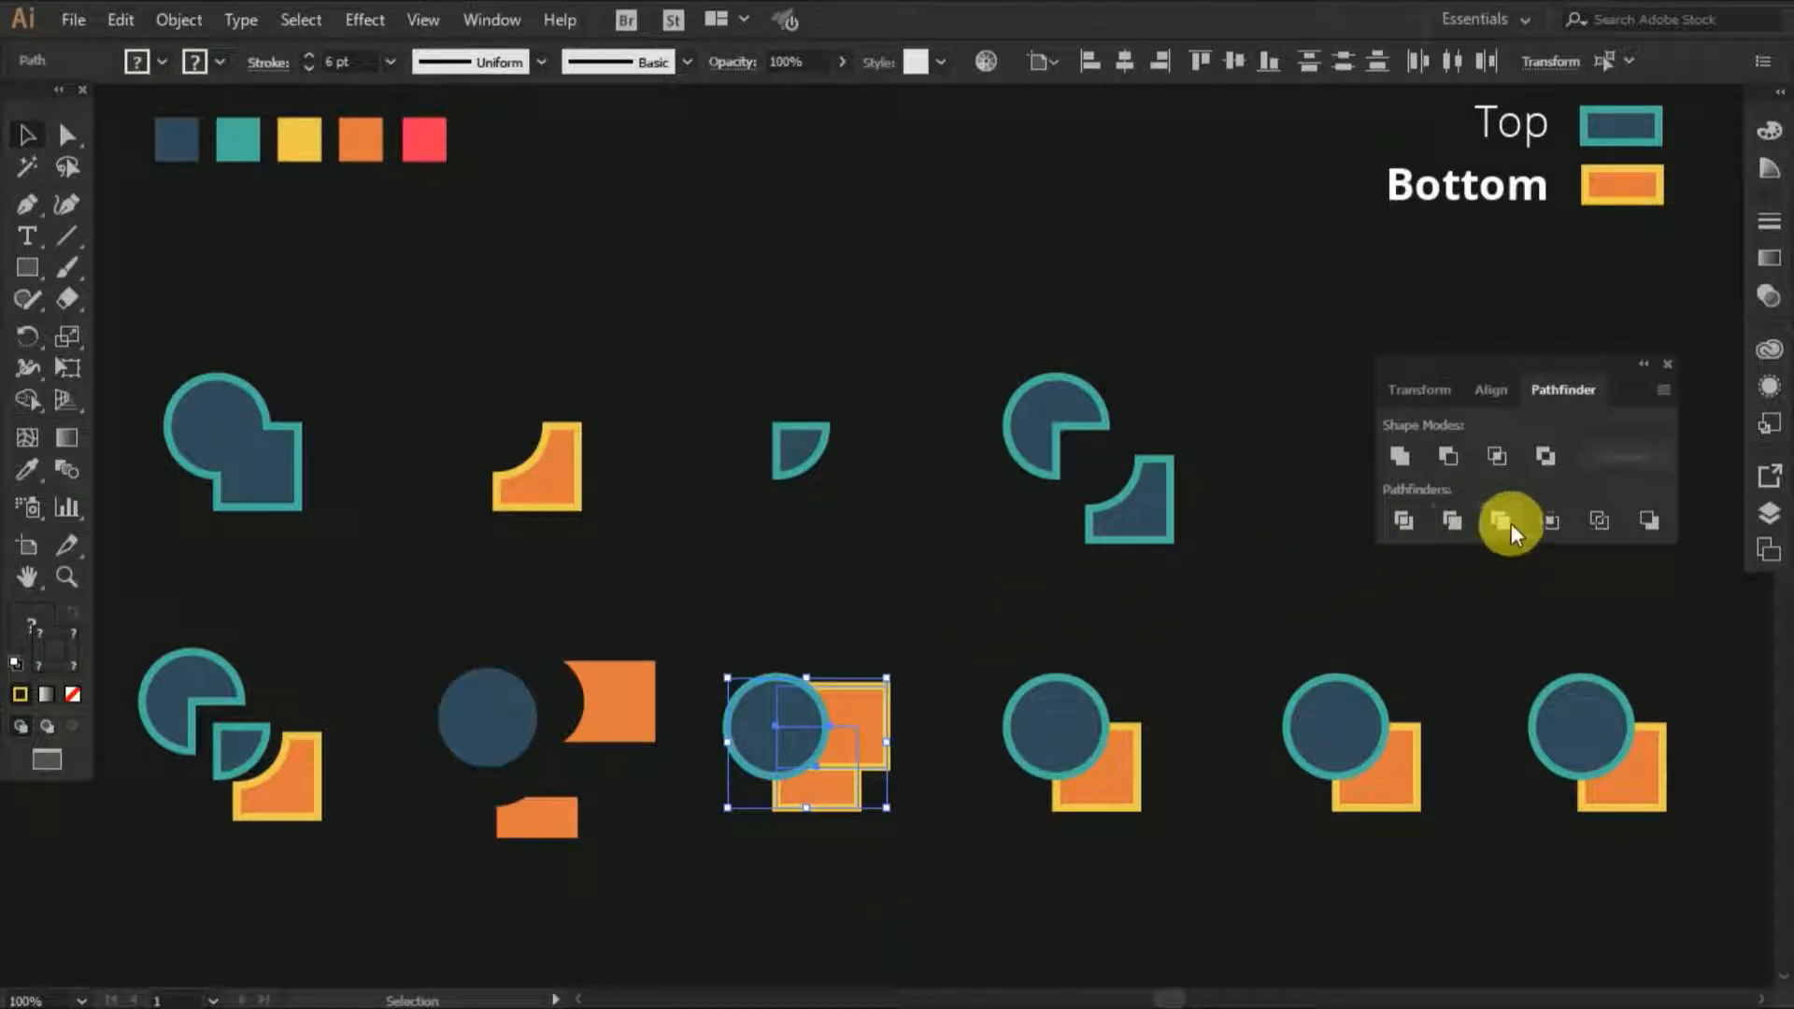
pyautogui.click(1498, 520)
pyautogui.click(886, 579)
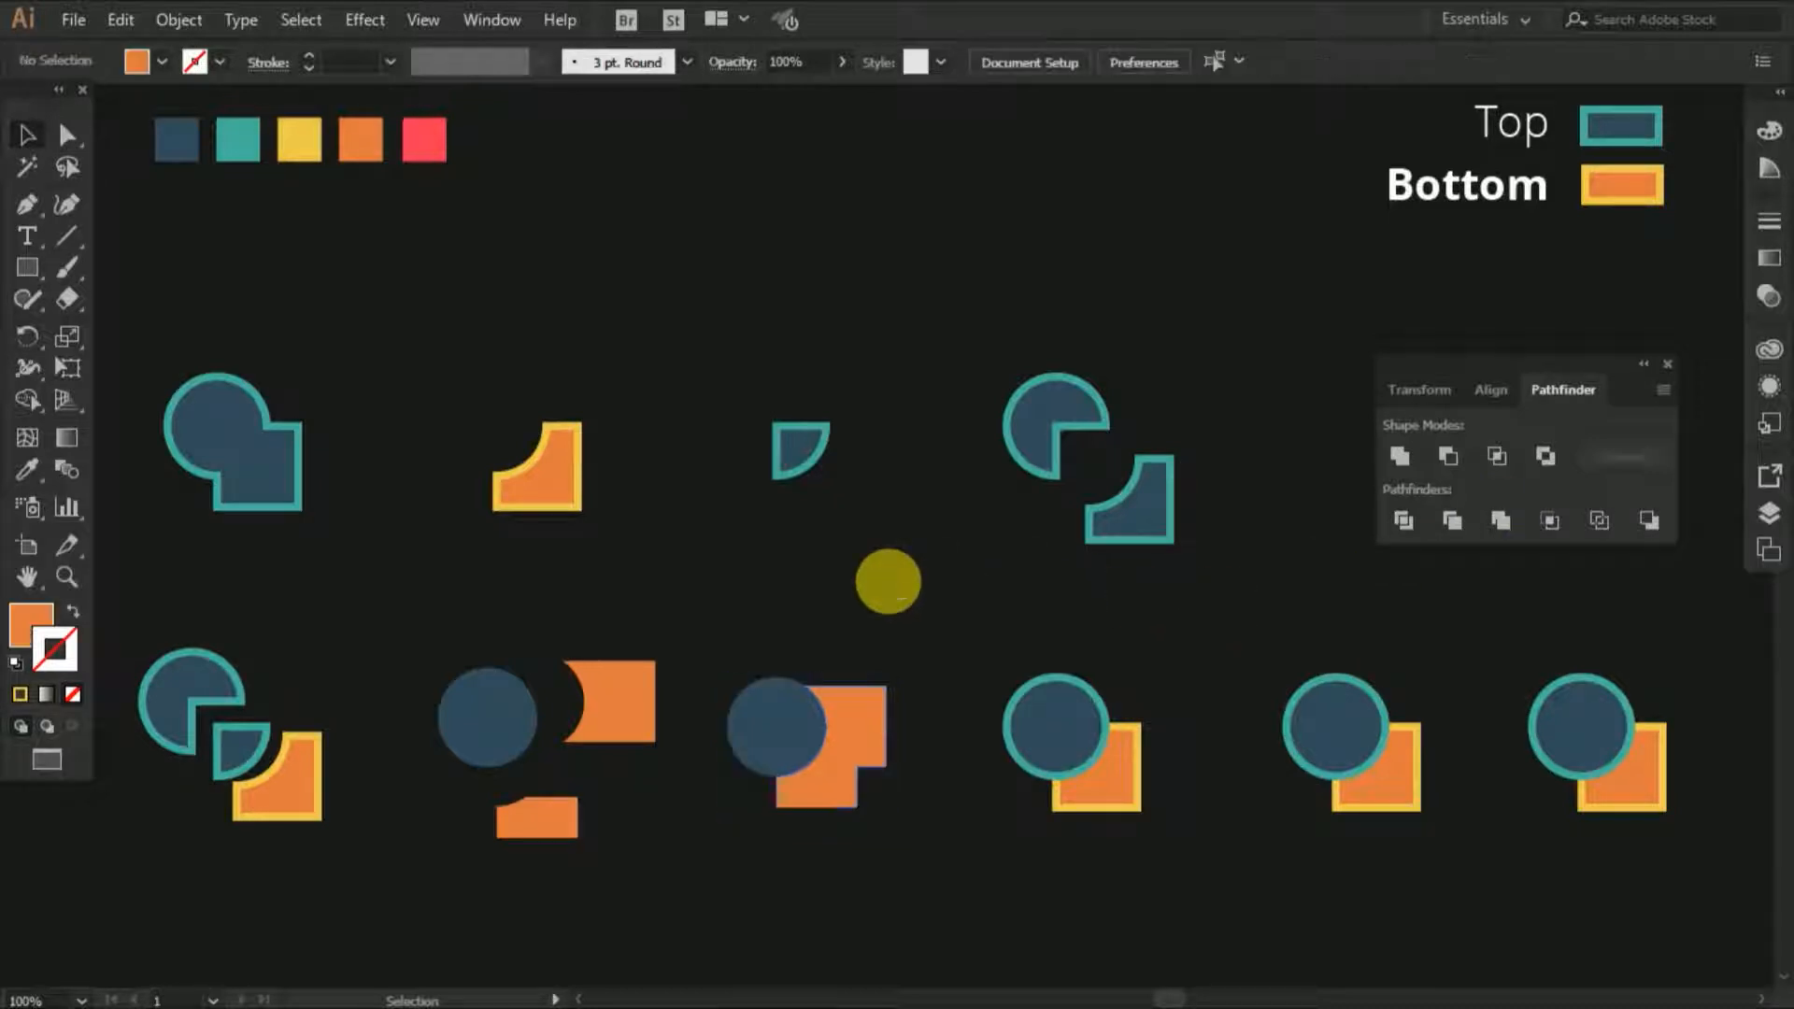
# Step: Ungroup the merged shape and move its combined orange piece slightly away from the circle
pyautogui.moveTo(858, 774); pyautogui.dragTo(877, 783)
pyautogui.hotkey('ctrl', 'z')
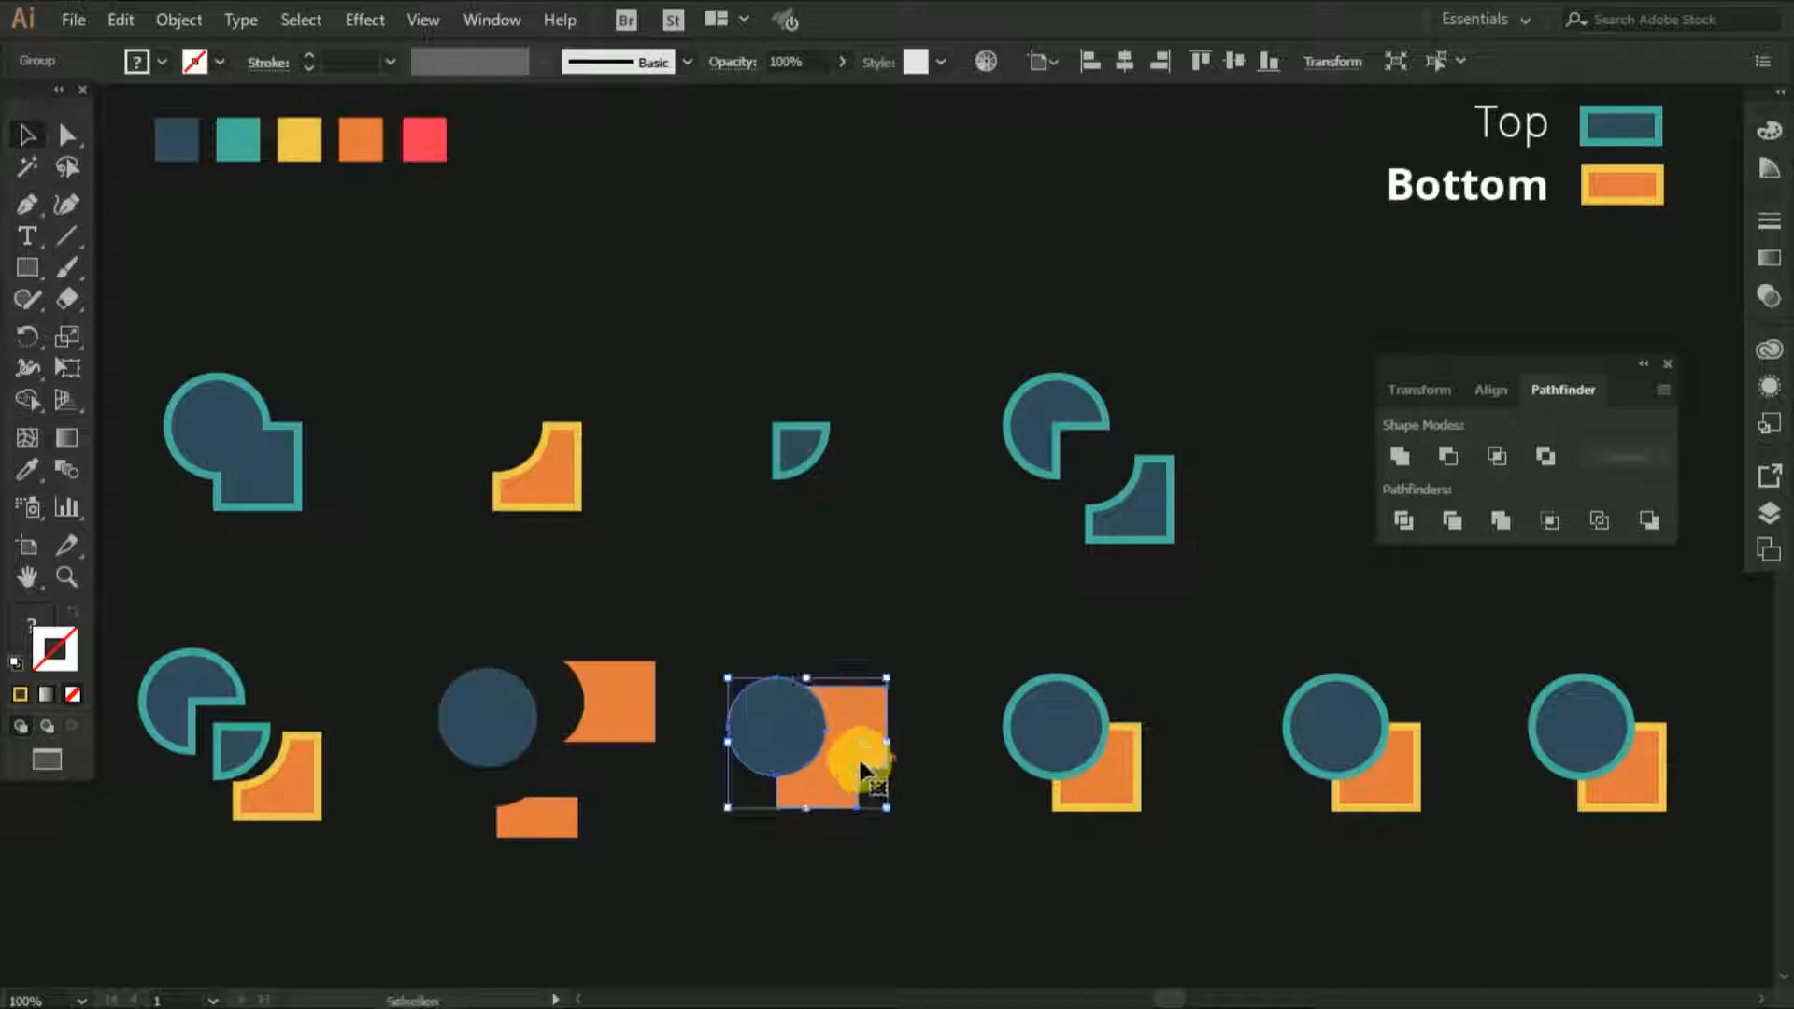
pyautogui.rightClick(844, 744)
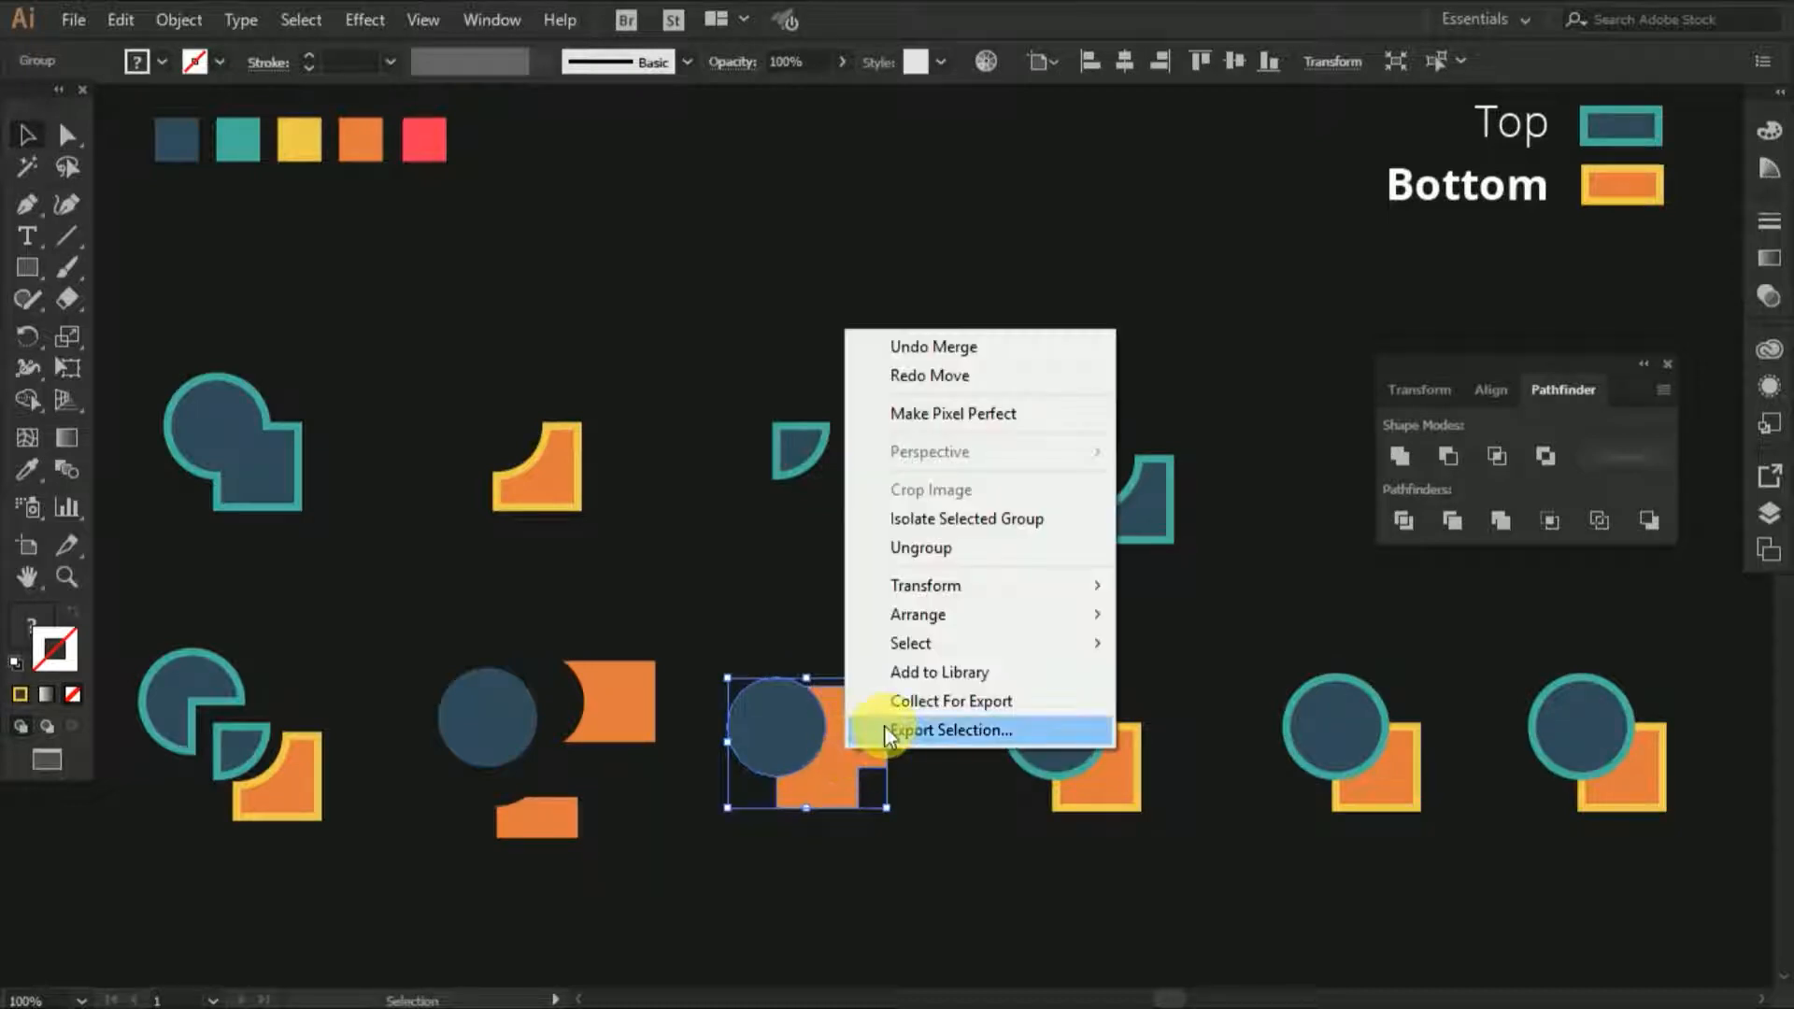
pyautogui.click(945, 548)
pyautogui.click(930, 661)
pyautogui.moveTo(858, 748); pyautogui.dragTo(892, 760)
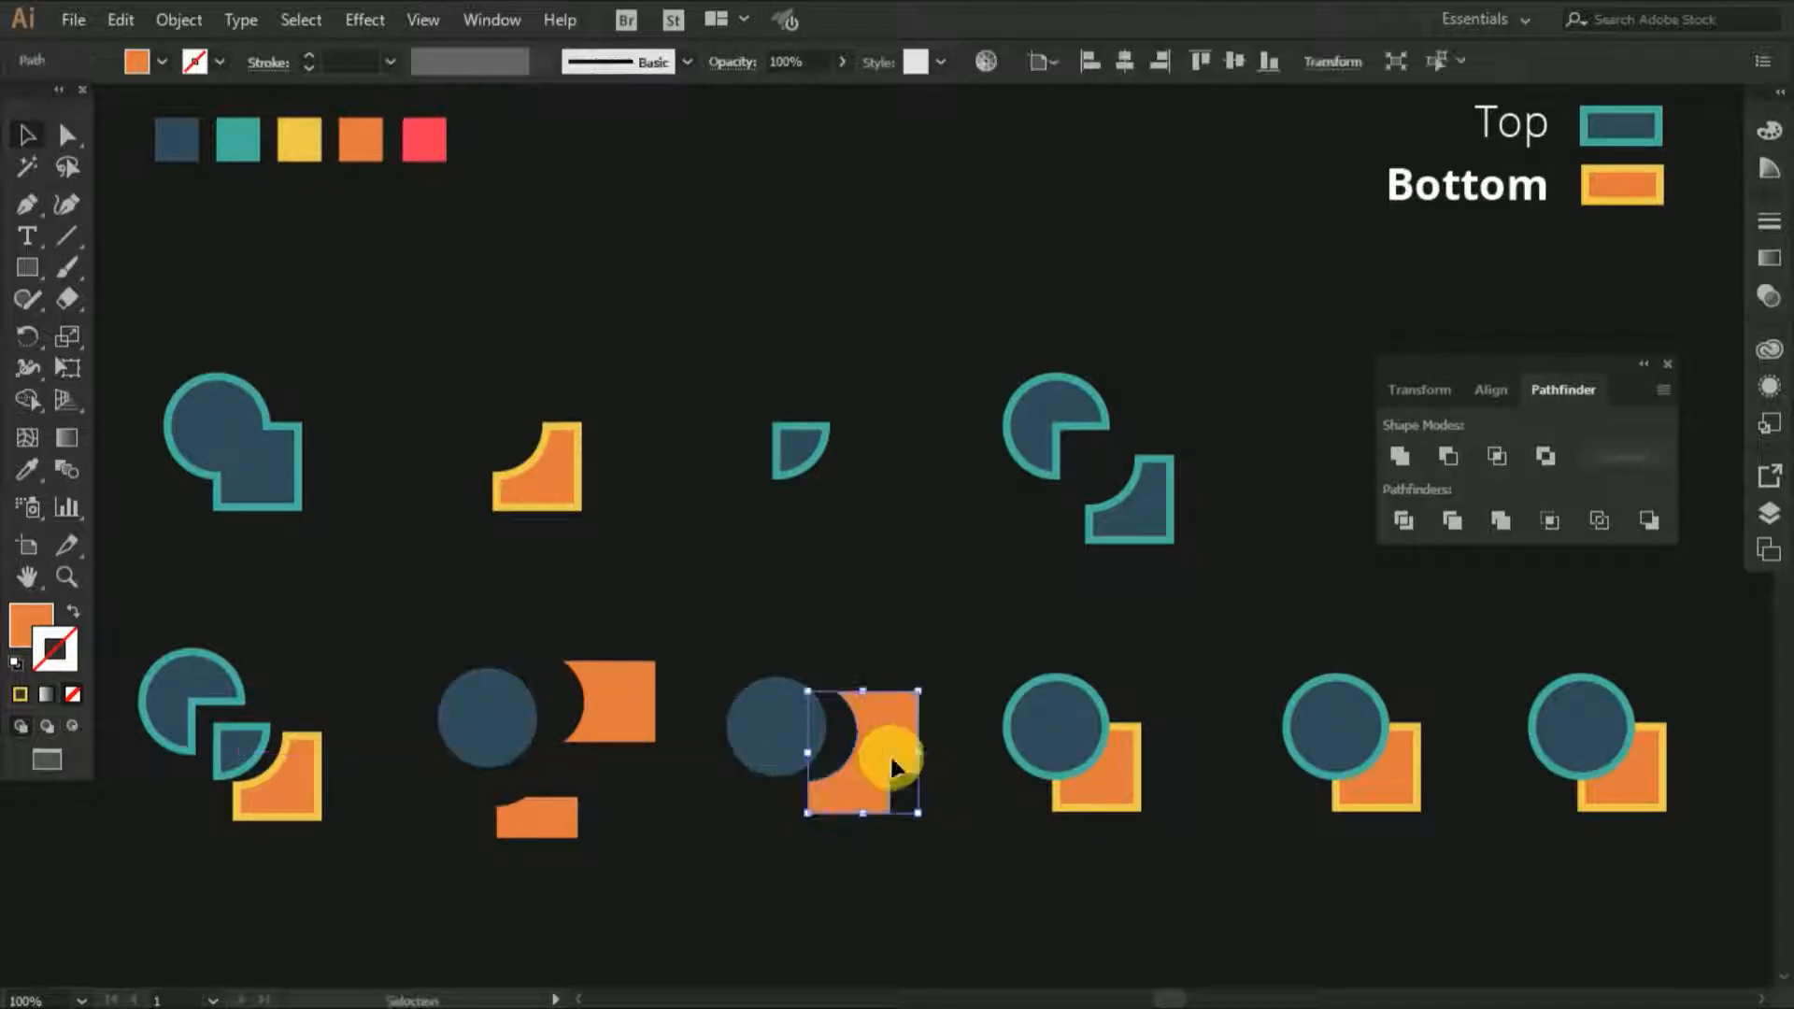
pyautogui.click(962, 613)
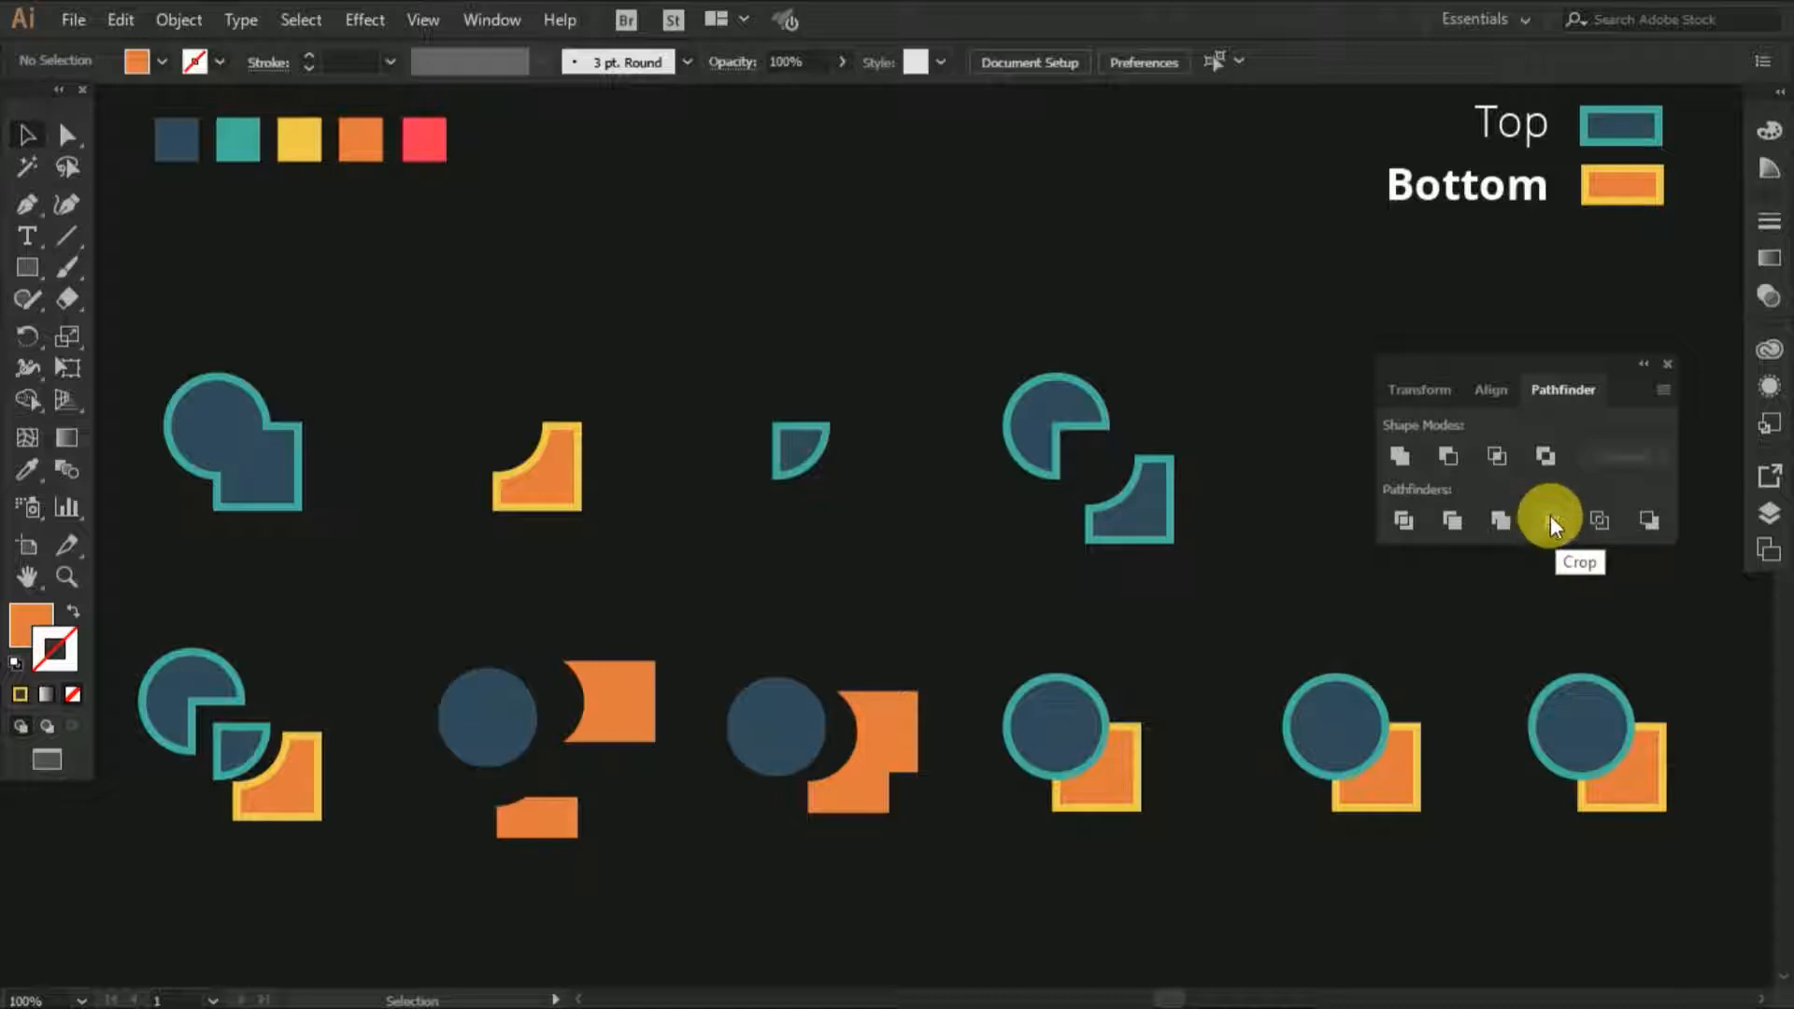
# Step: Apply Crop to the fourth circle and square of the lower row, undo it, and apply Crop again
pyautogui.moveTo(1001, 649); pyautogui.dragTo(1196, 886)
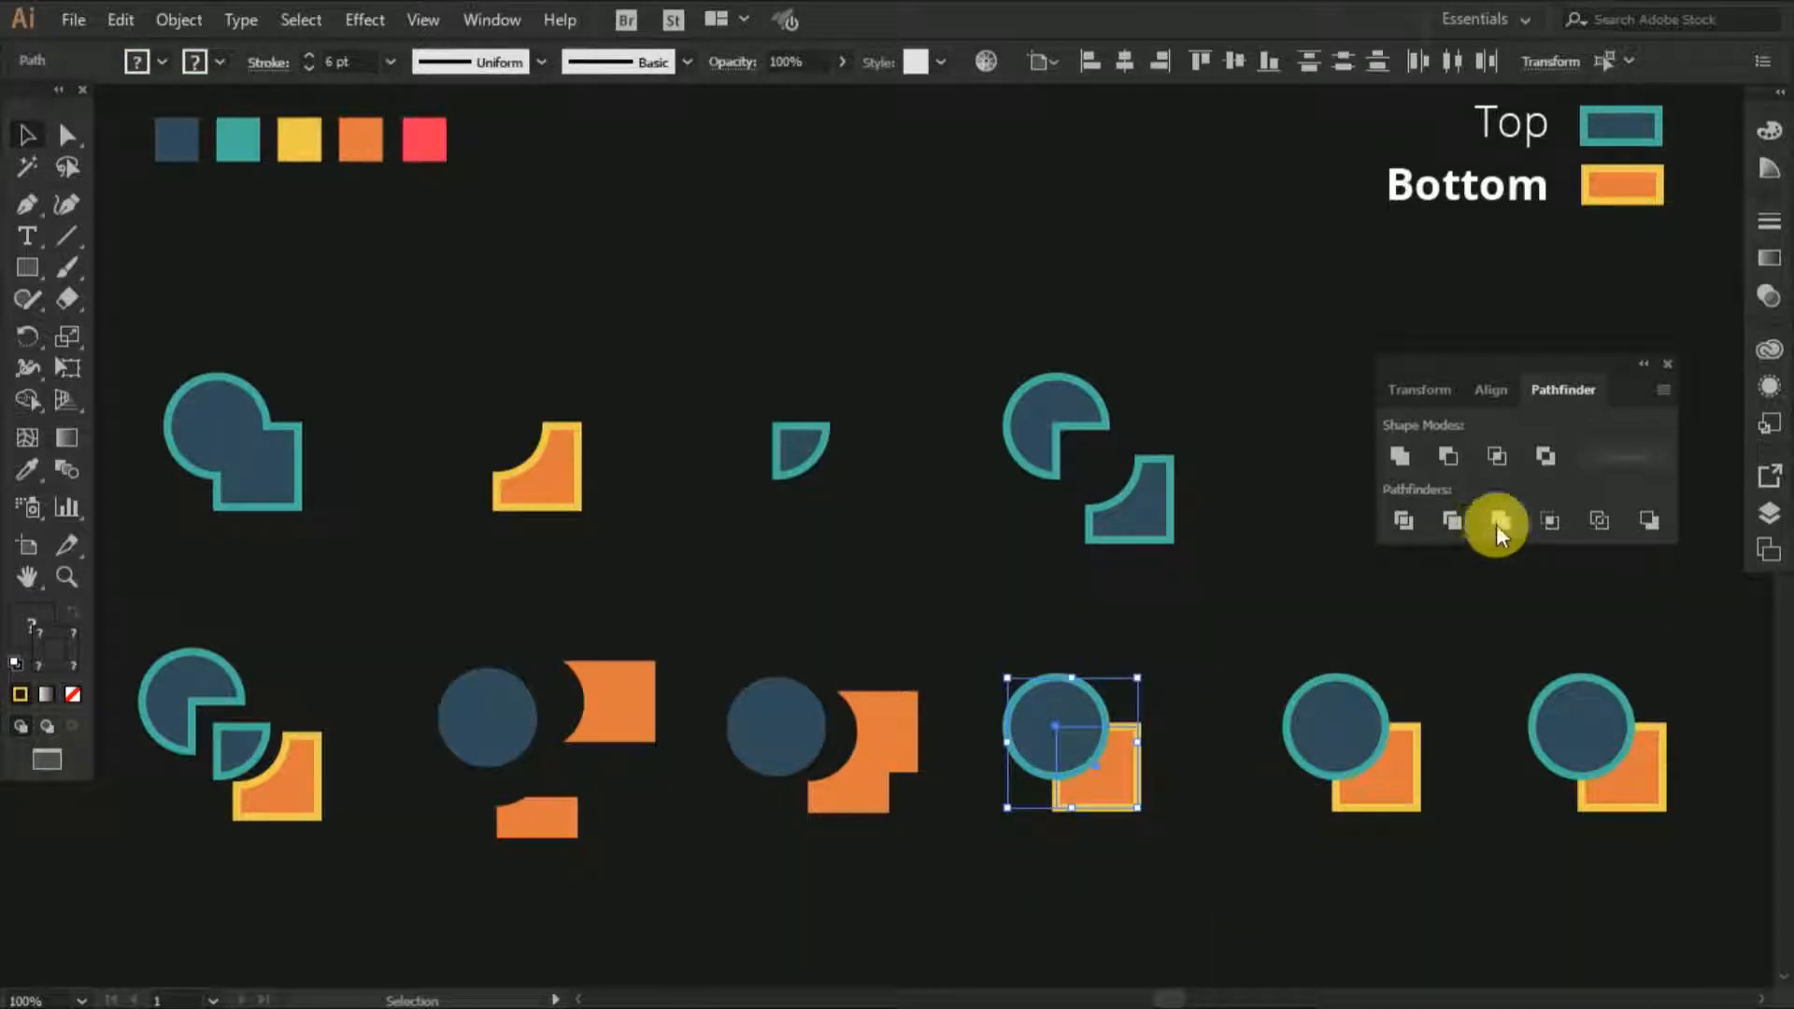
pyautogui.click(1550, 519)
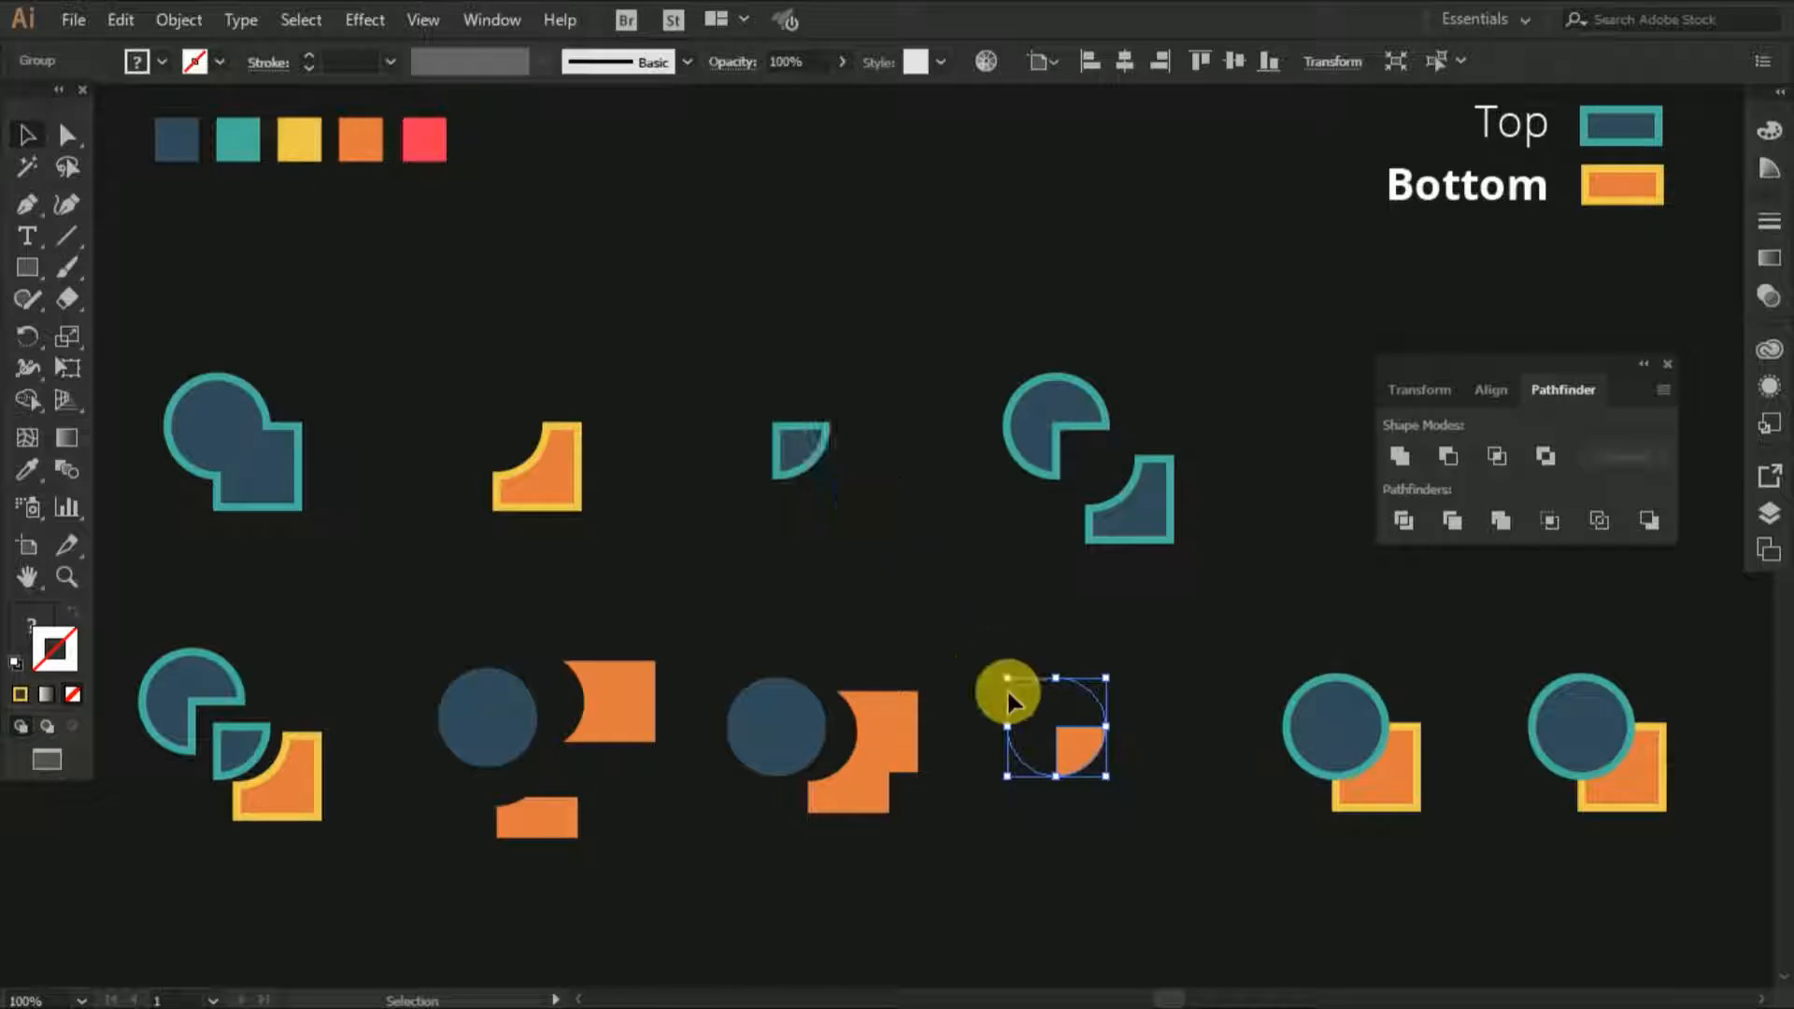
pyautogui.hotkey('ctrl', 'z')
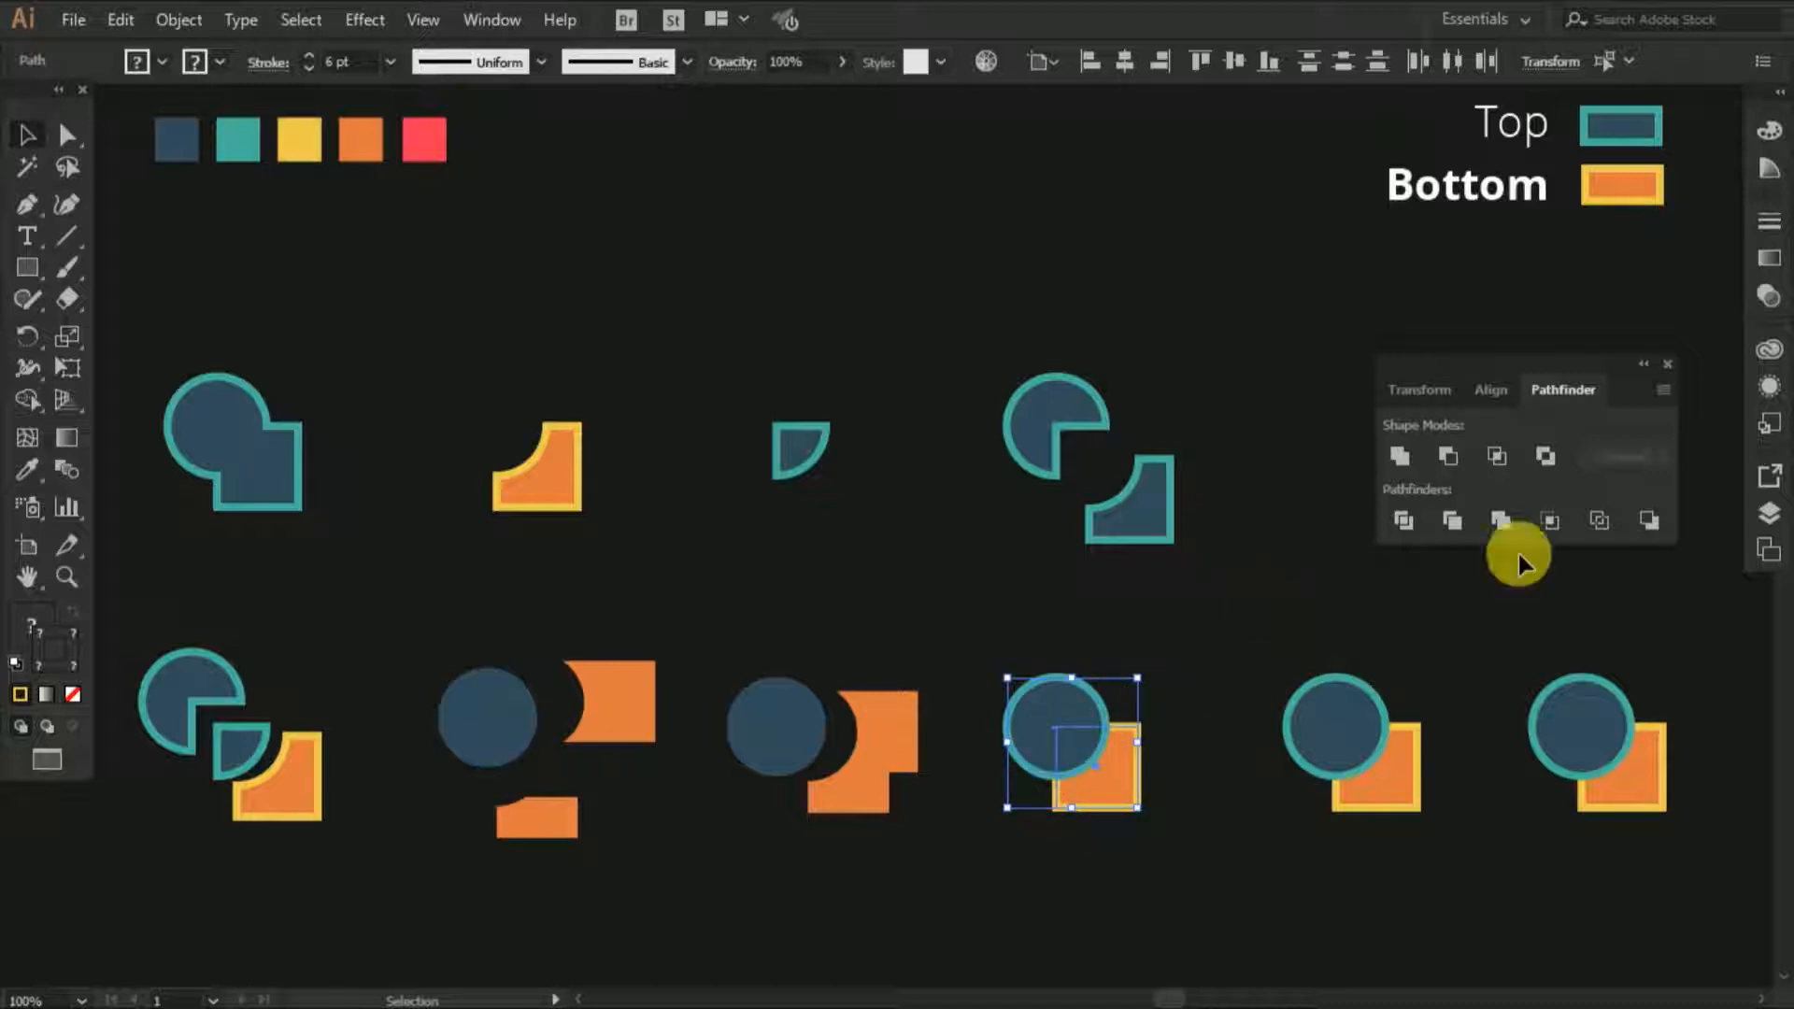
pyautogui.click(1542, 524)
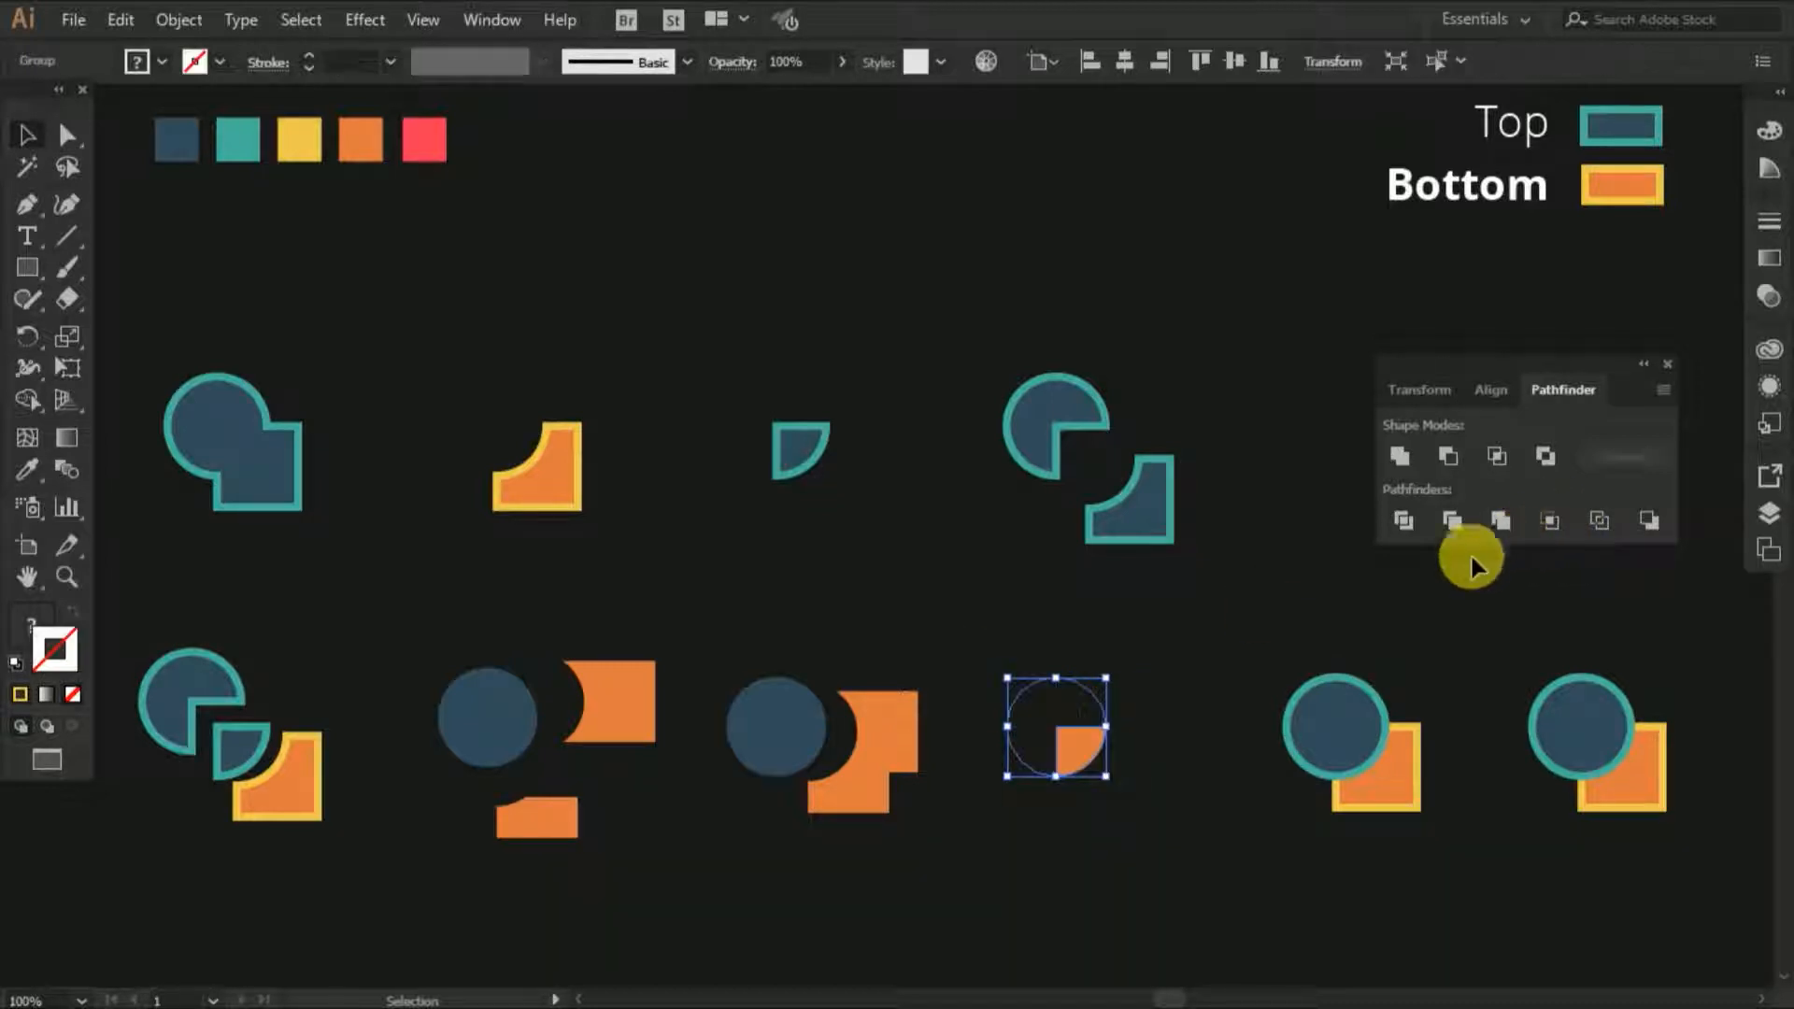
pyautogui.click(1249, 607)
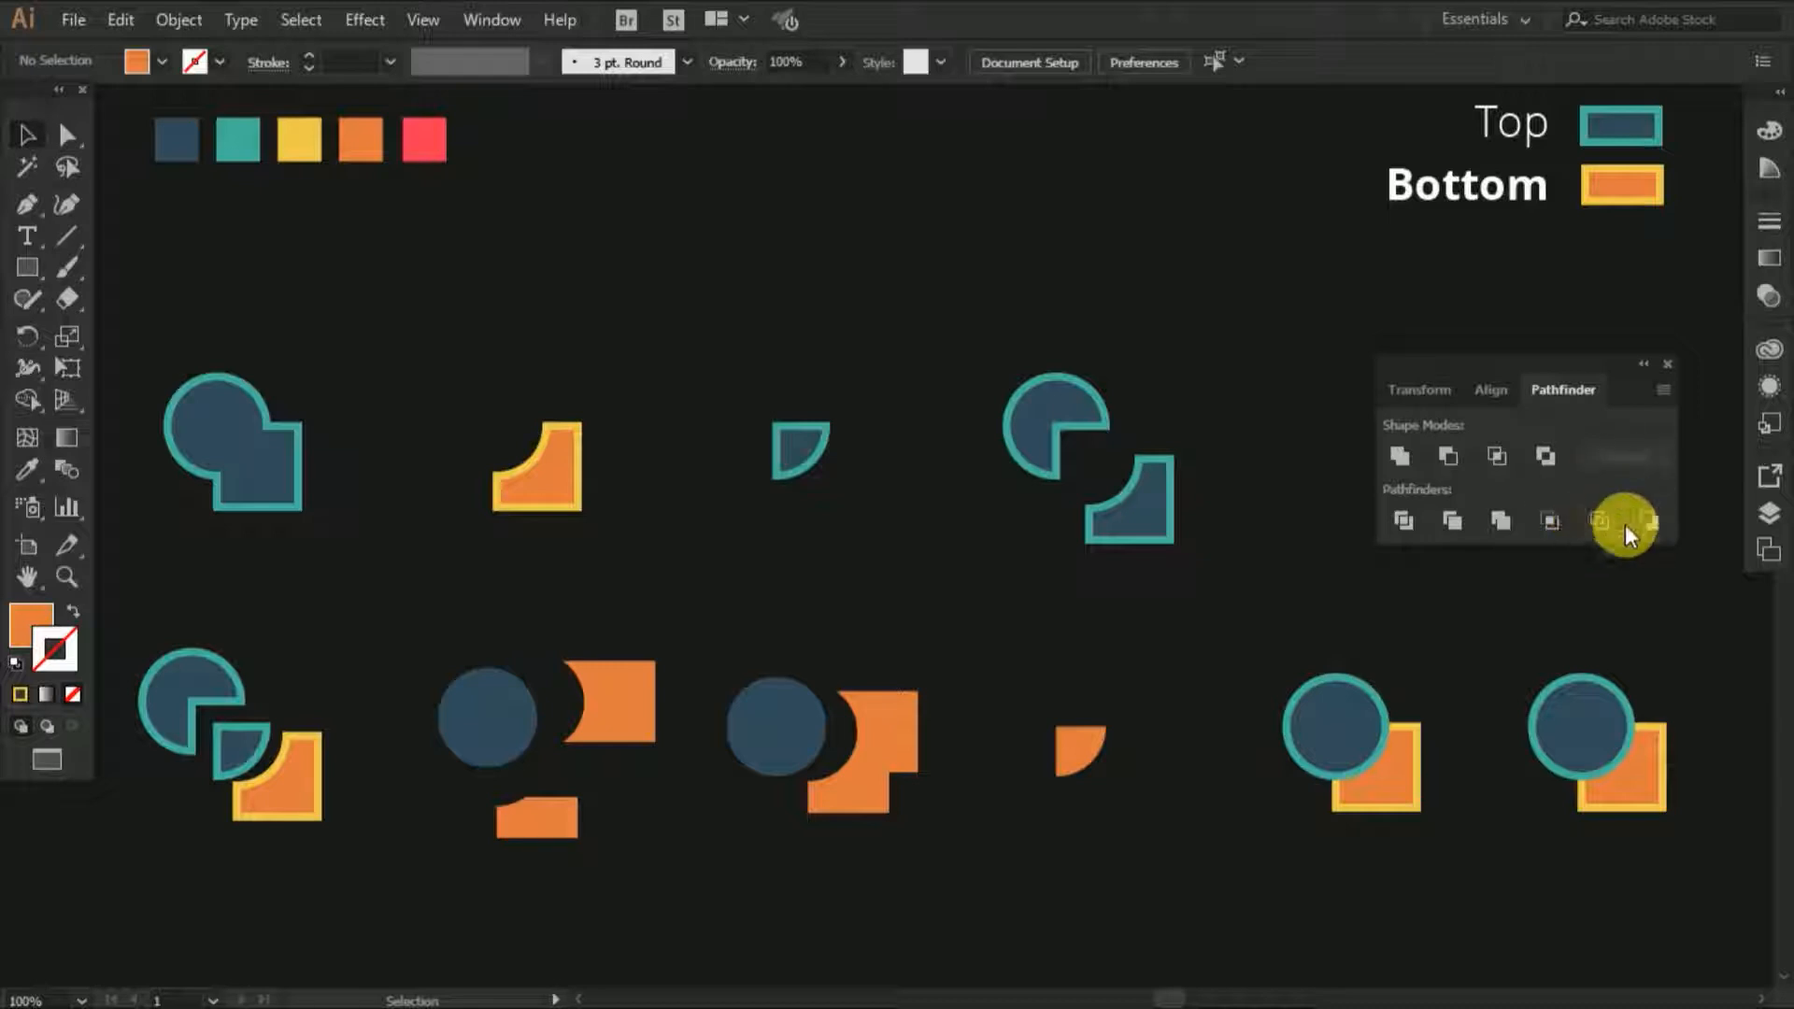
# Step: Apply Outline to the fifth circle and square of the lower row and give the outlines a dark blue 12 pt stroke
pyautogui.moveTo(1257, 635); pyautogui.dragTo(1459, 892)
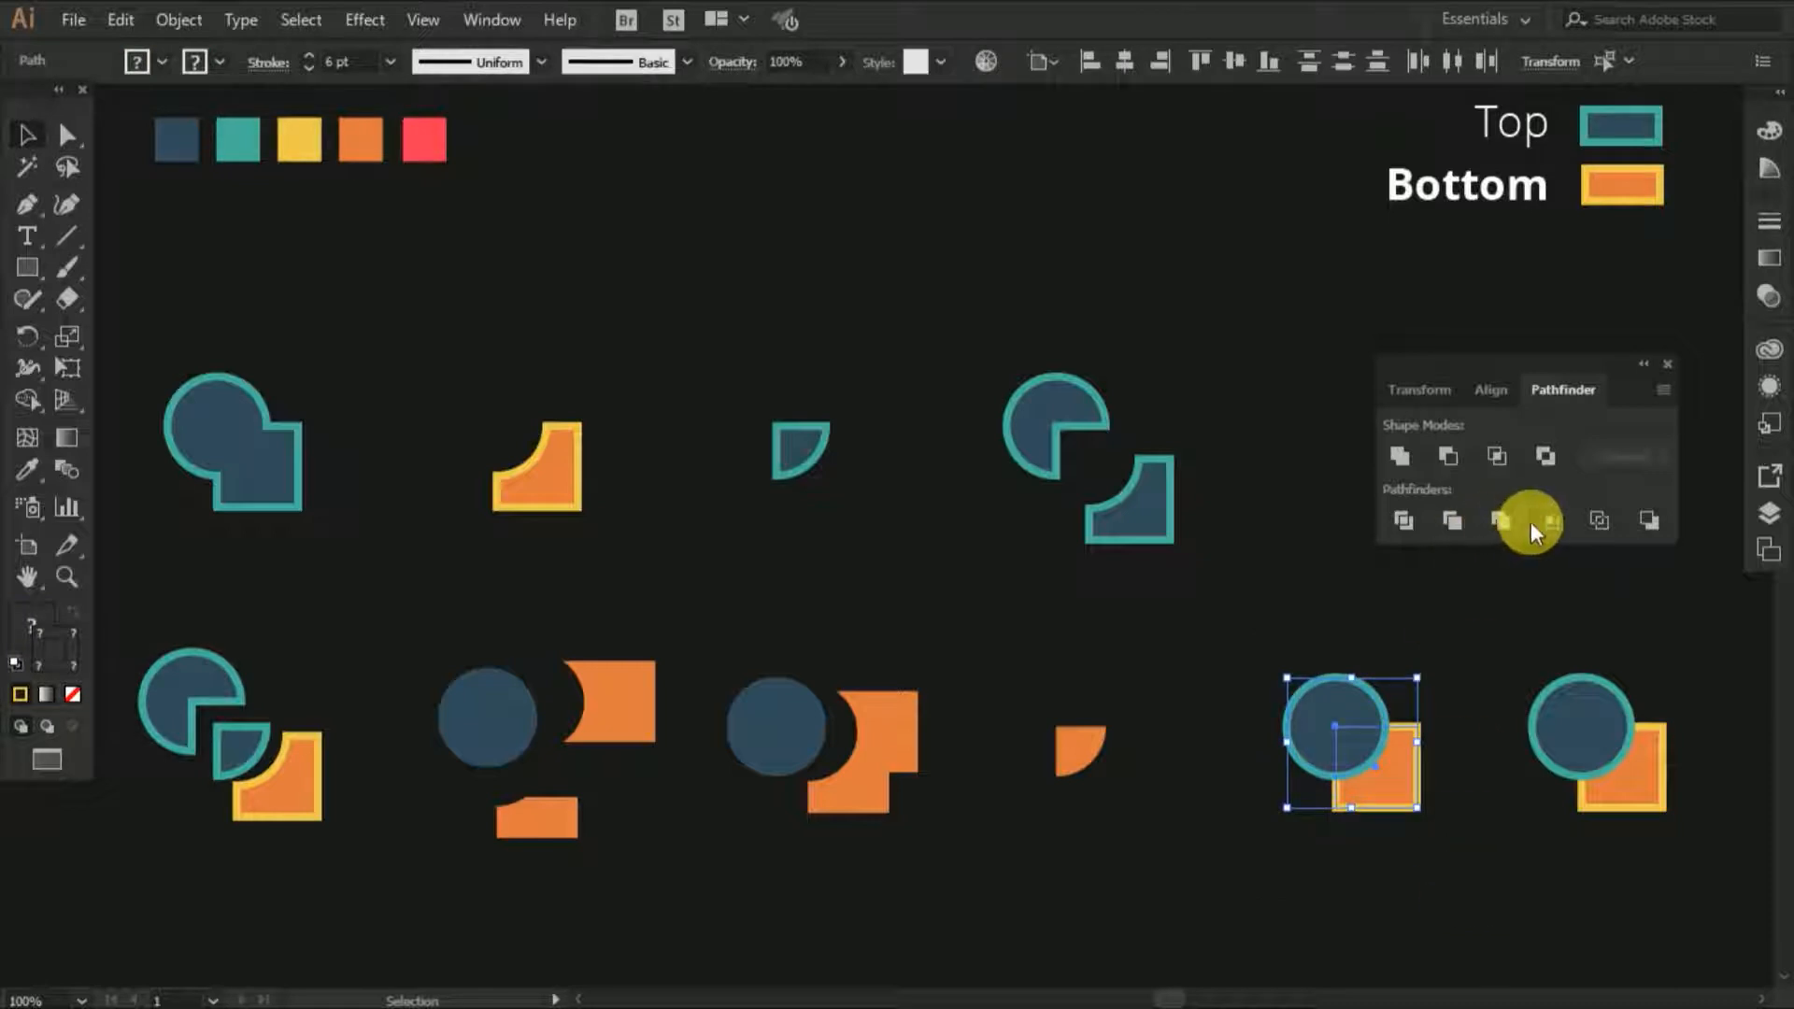
pyautogui.click(1596, 521)
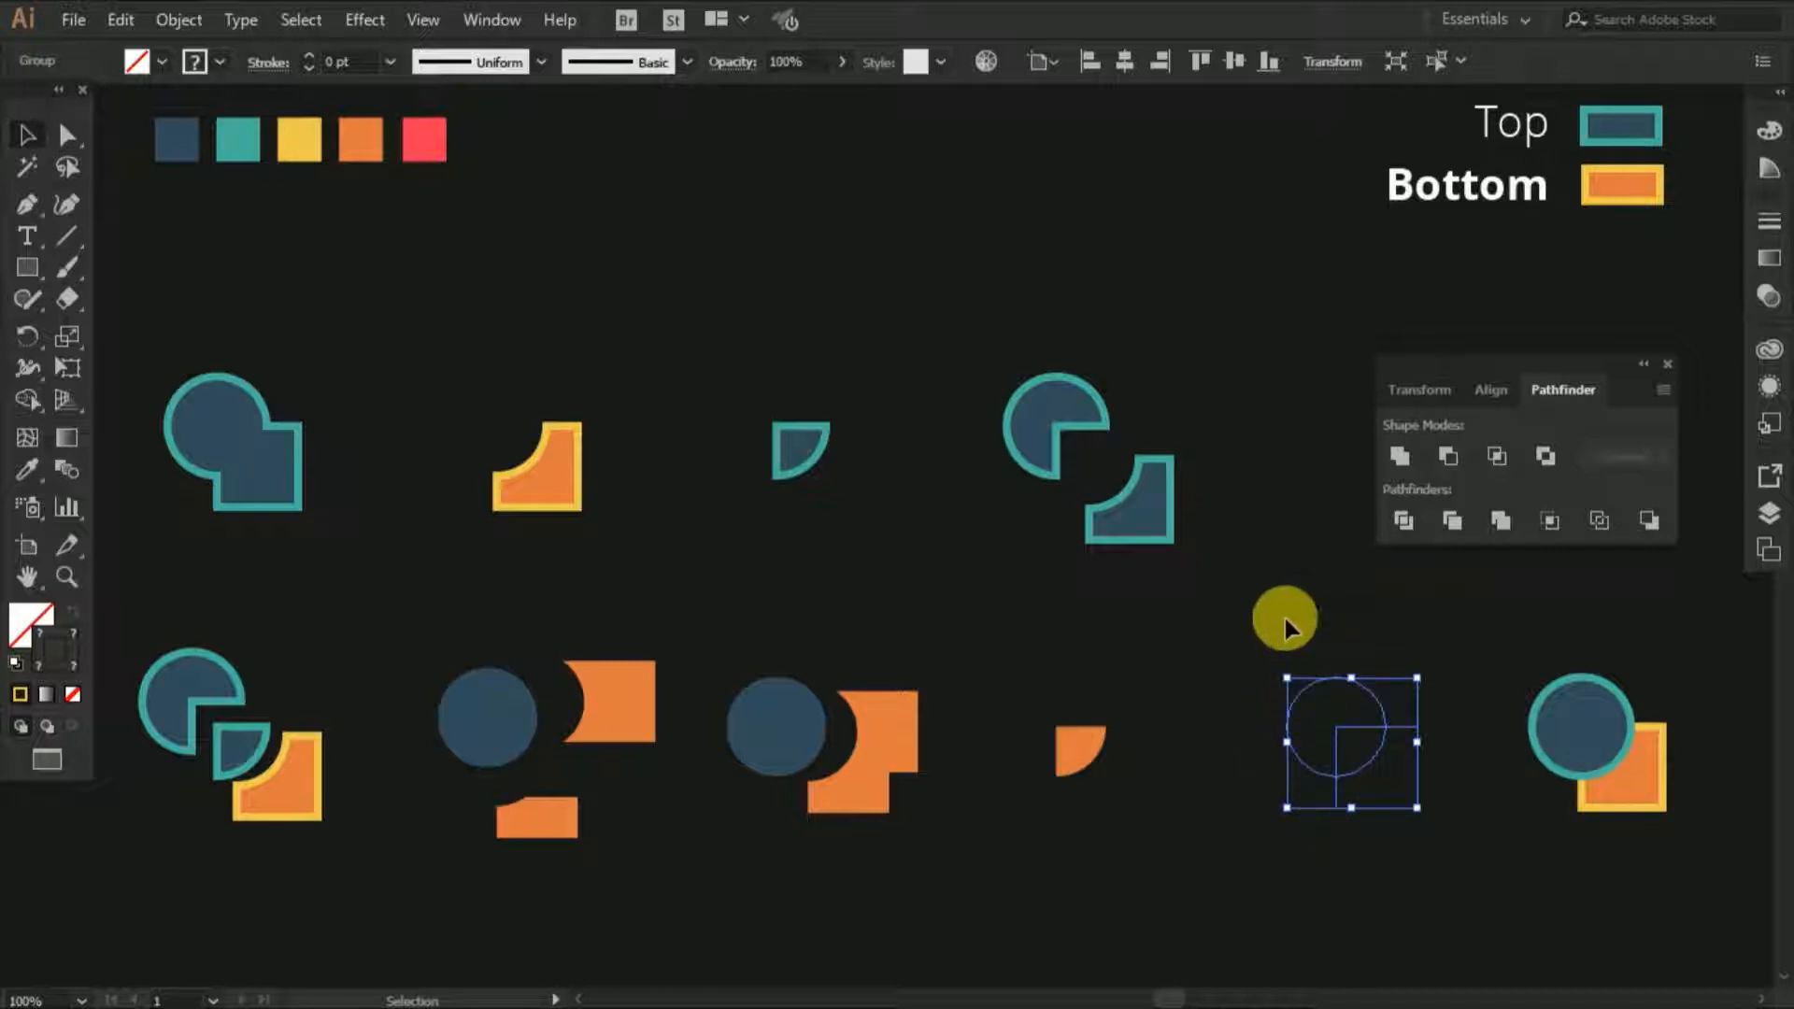
pyautogui.click(223, 58)
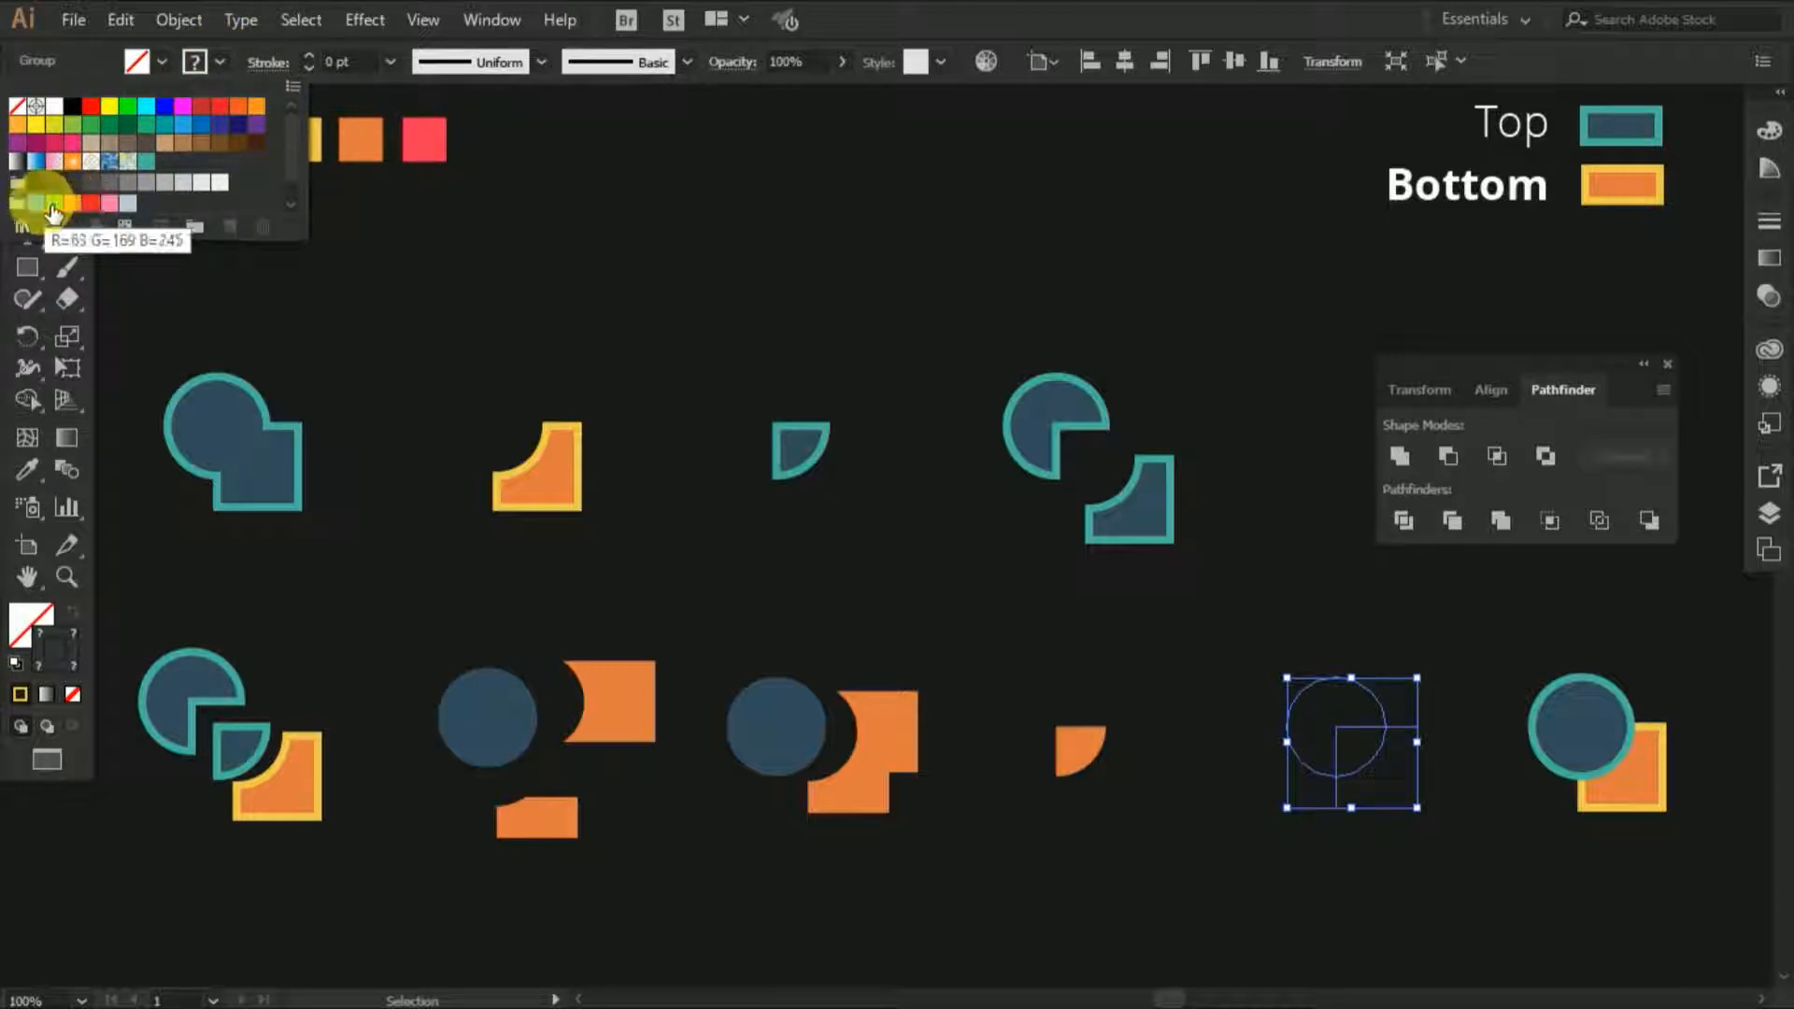
pyautogui.scroll(-1, 45, 210)
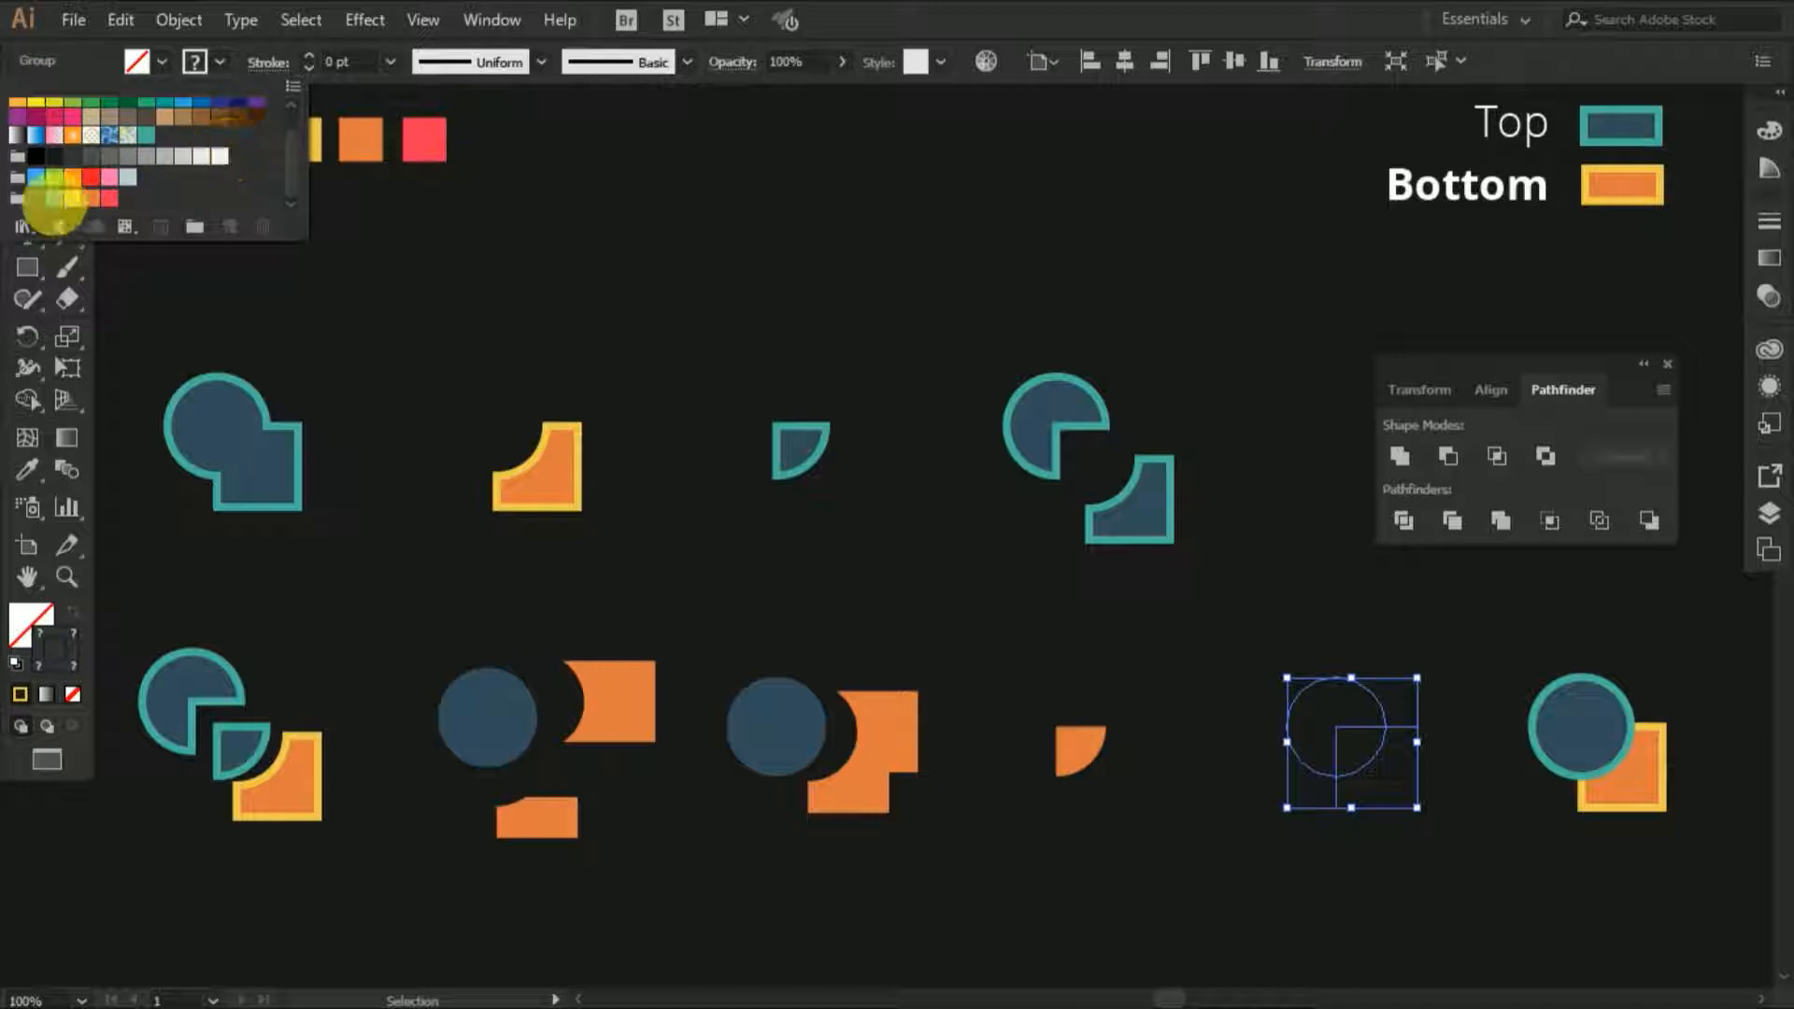
pyautogui.click(39, 199)
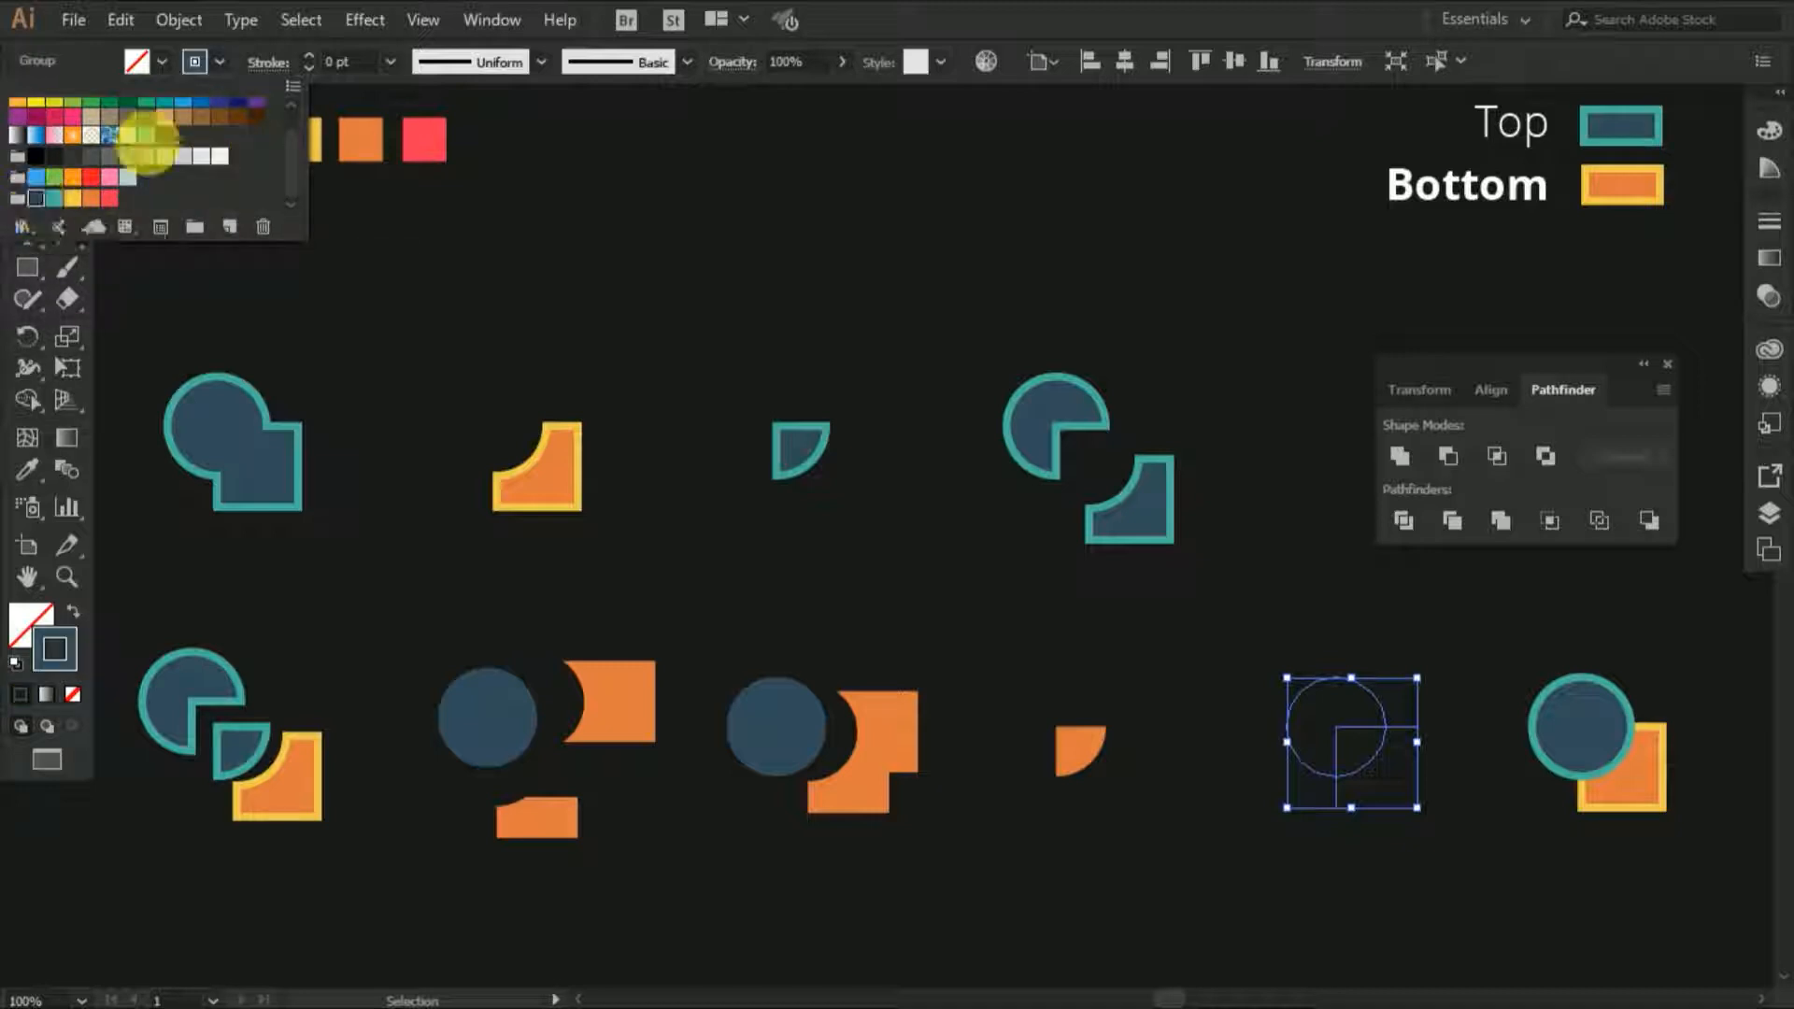
pyautogui.click(308, 55)
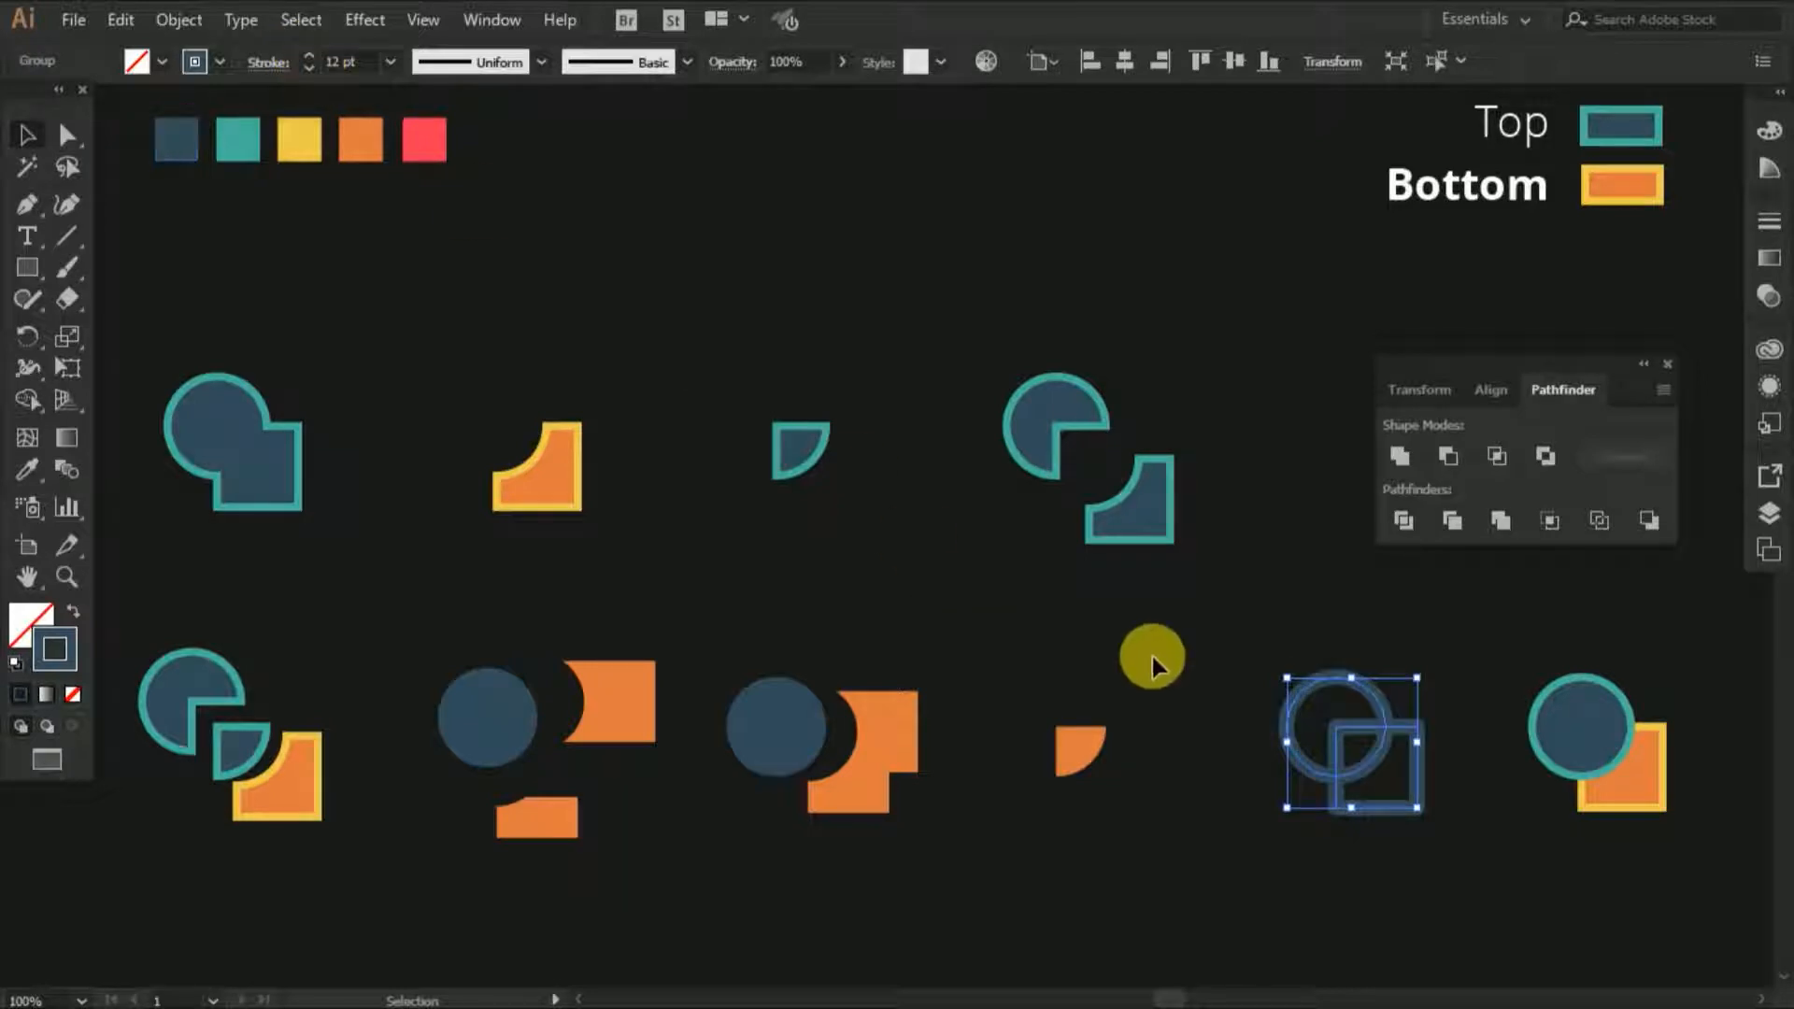
pyautogui.click(1208, 656)
# Step: Ungroup the outlined shape and move its square and circle segments outward, away from the overlap segments
pyautogui.click(1410, 810)
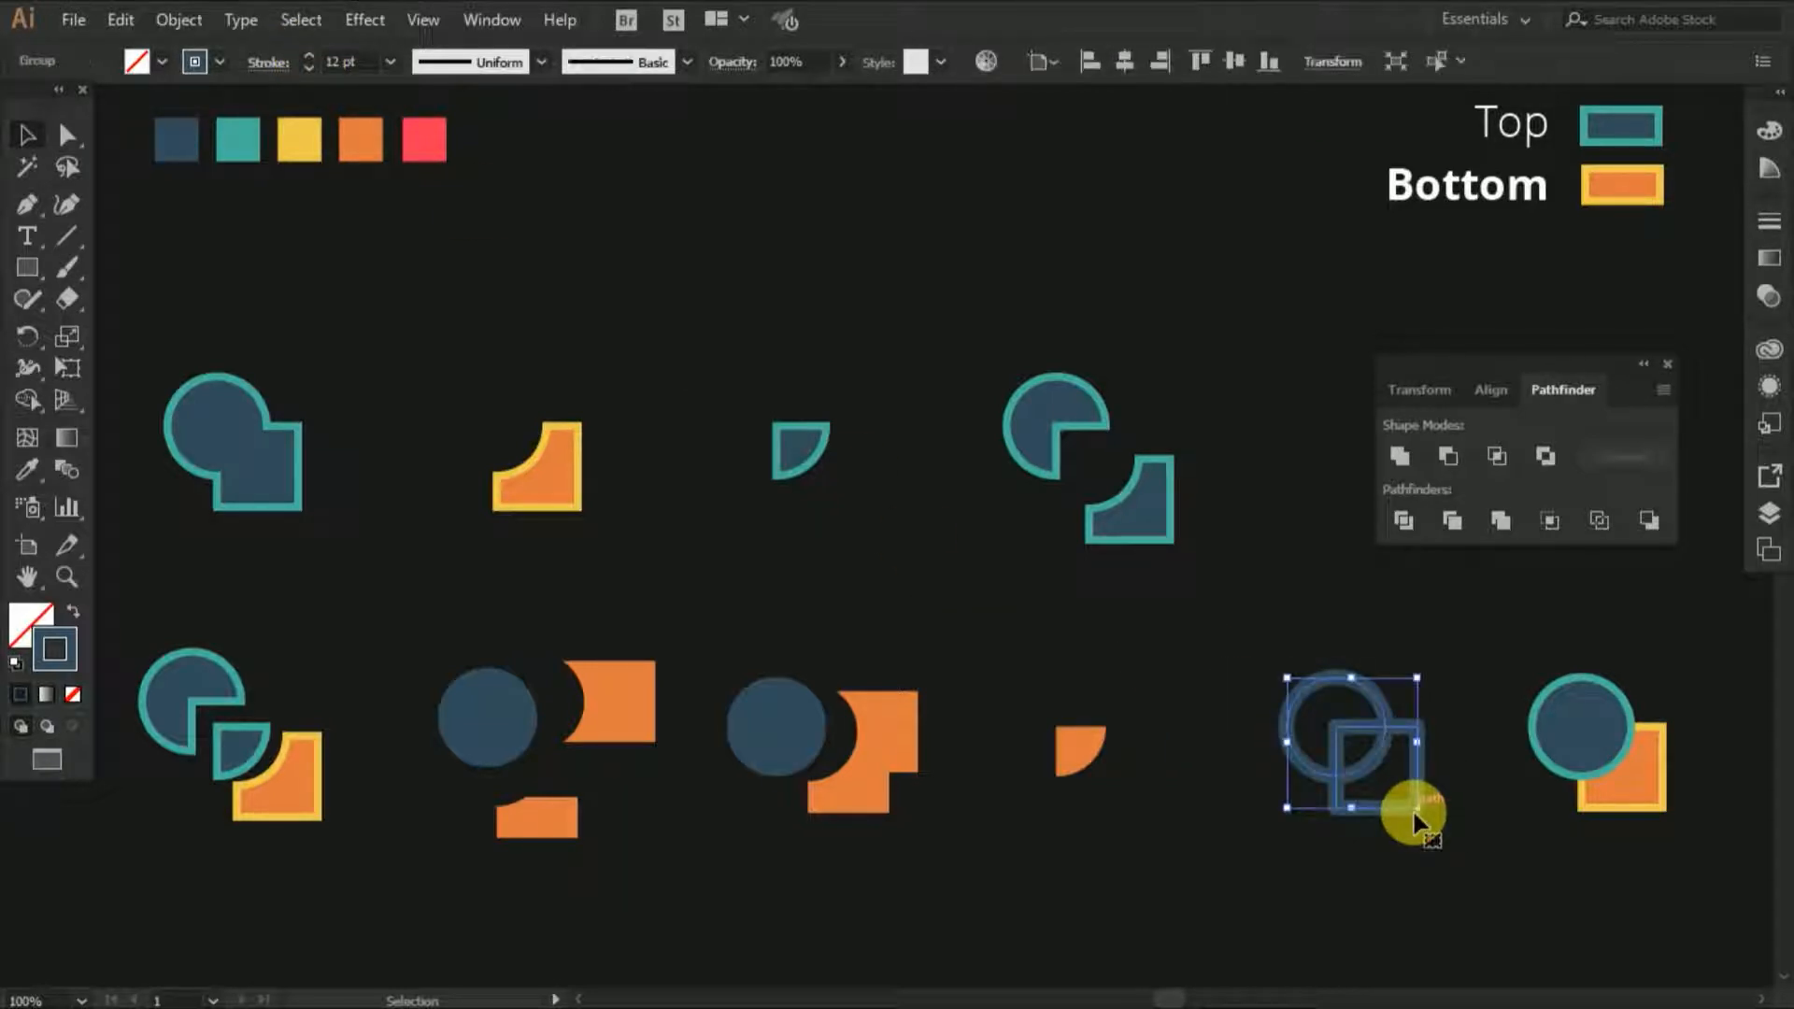
pyautogui.rightClick(1414, 813)
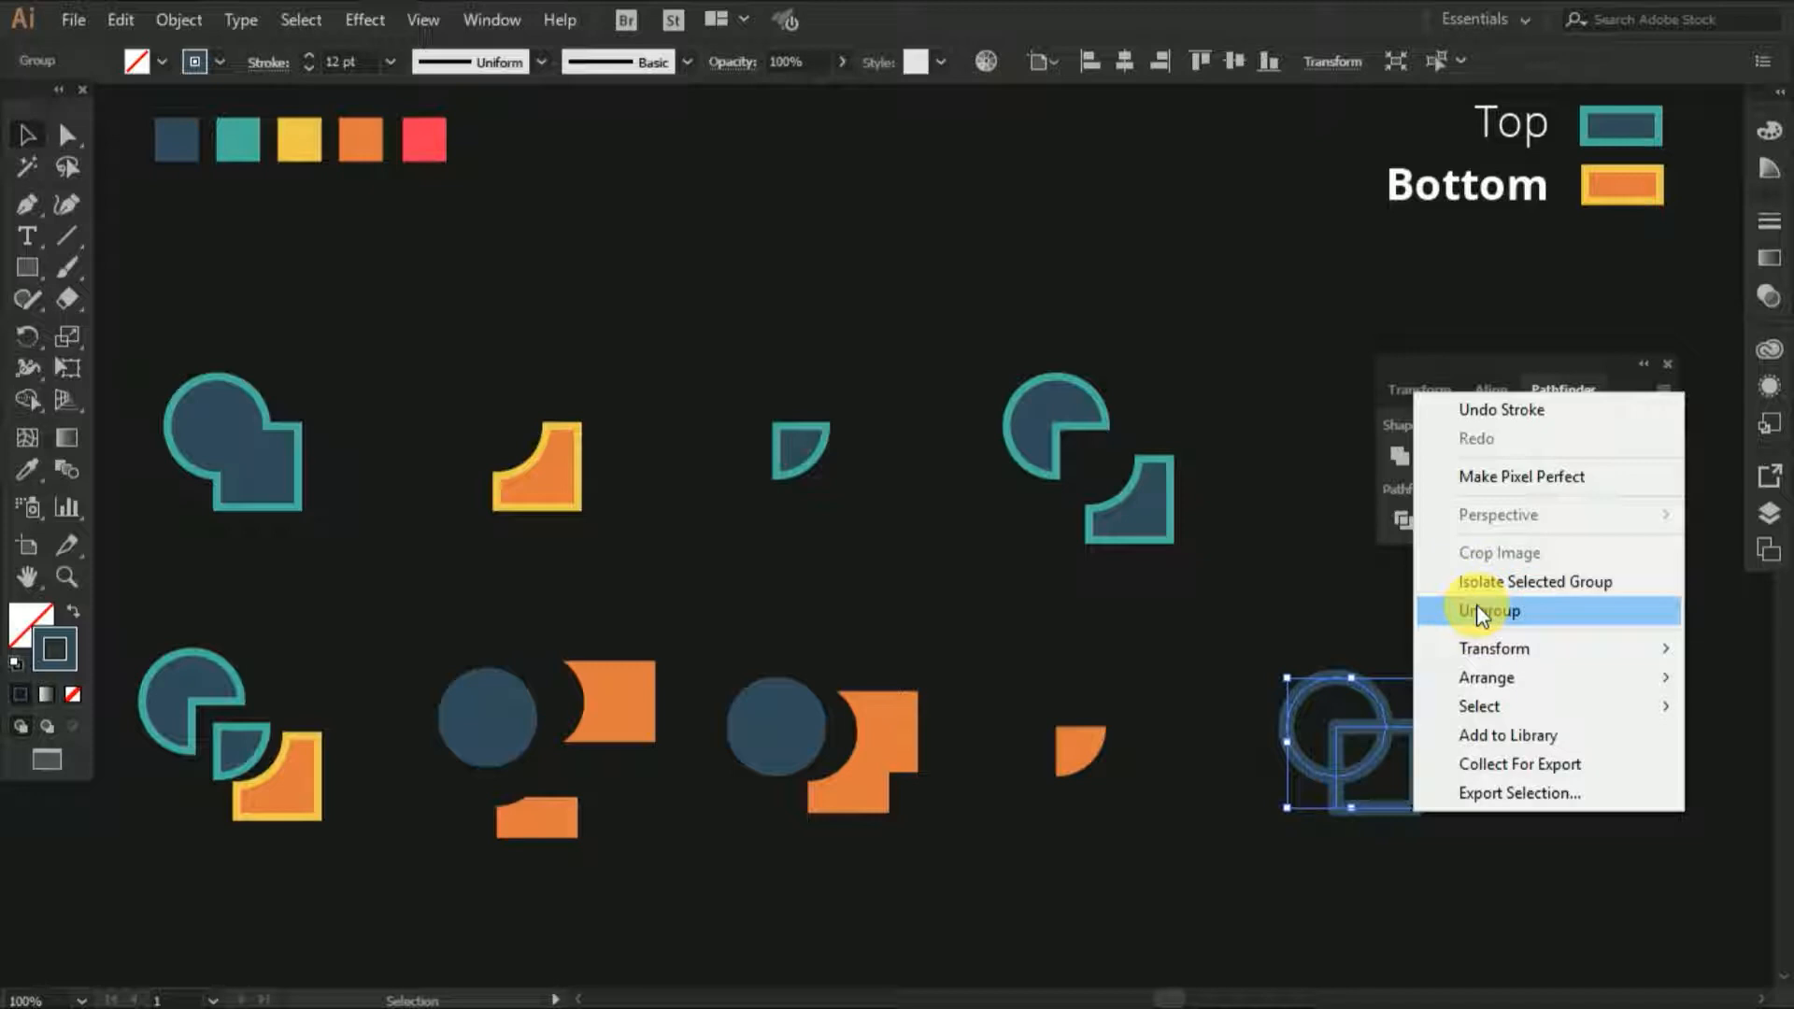
pyautogui.click(1554, 622)
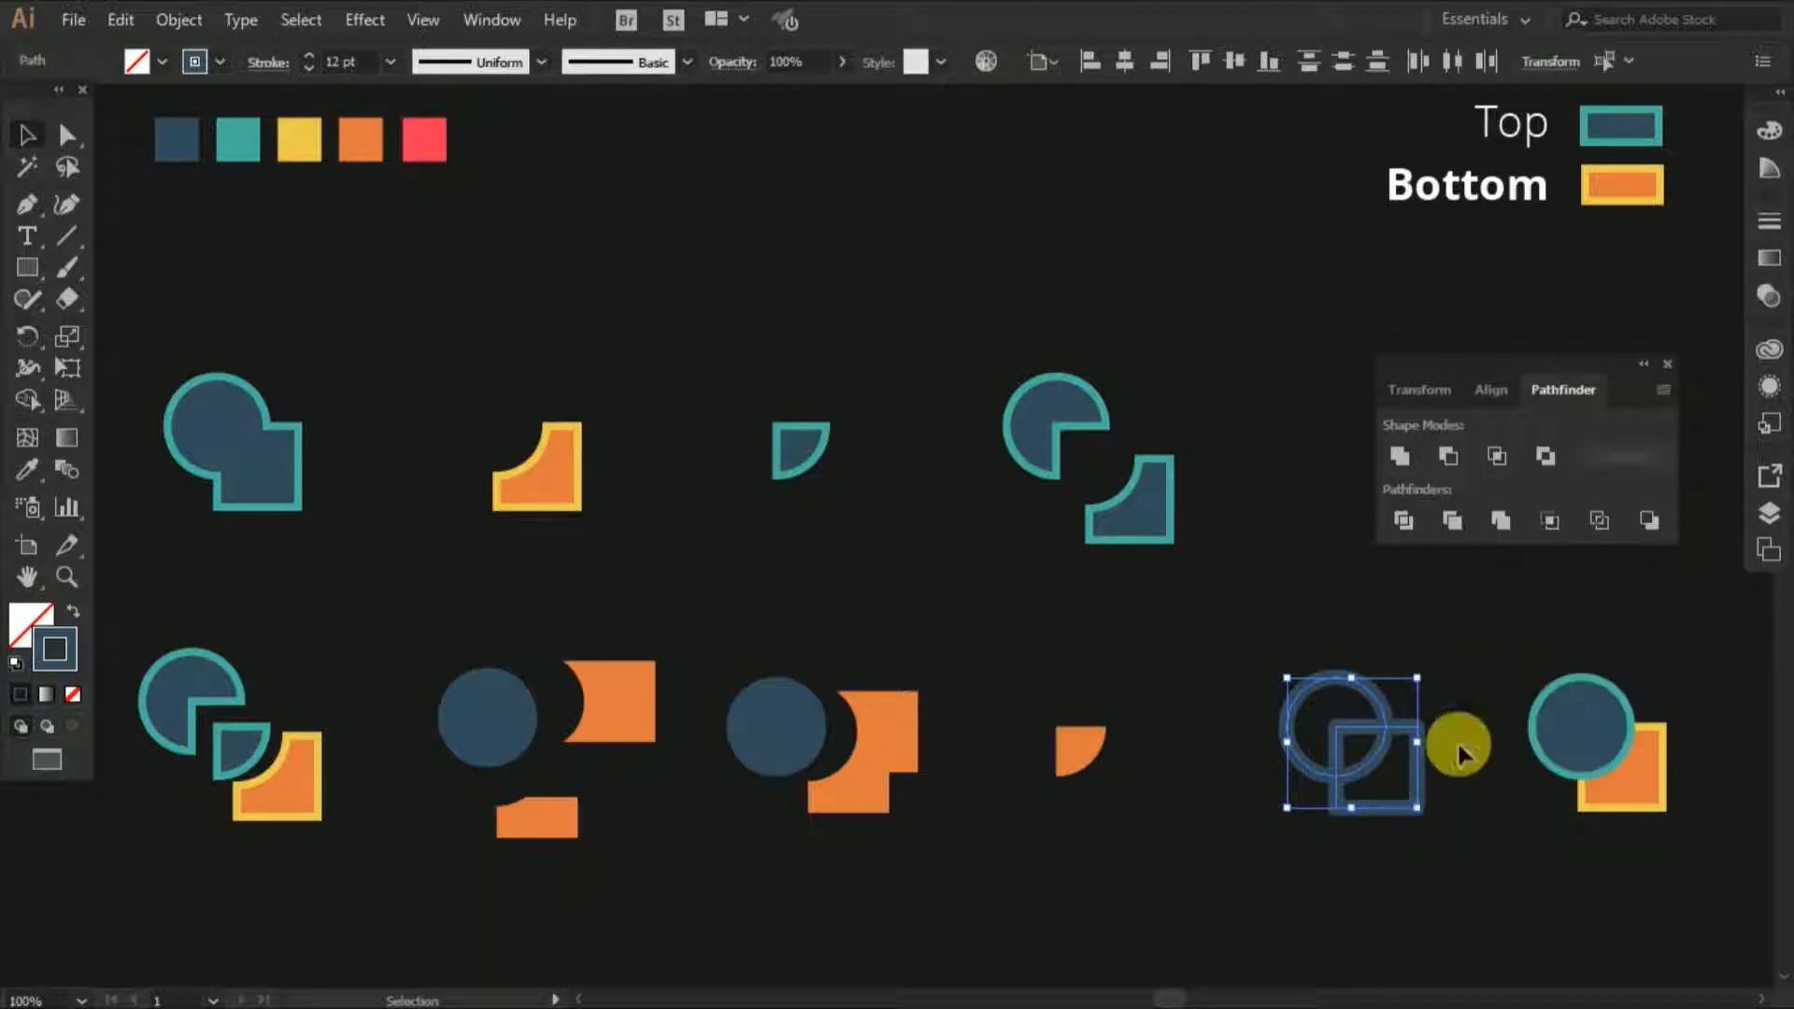
pyautogui.click(1427, 857)
pyautogui.moveTo(1418, 817); pyautogui.dragTo(1437, 828)
pyautogui.click(1314, 688)
pyautogui.moveTo(1299, 680); pyautogui.dragTo(1282, 678)
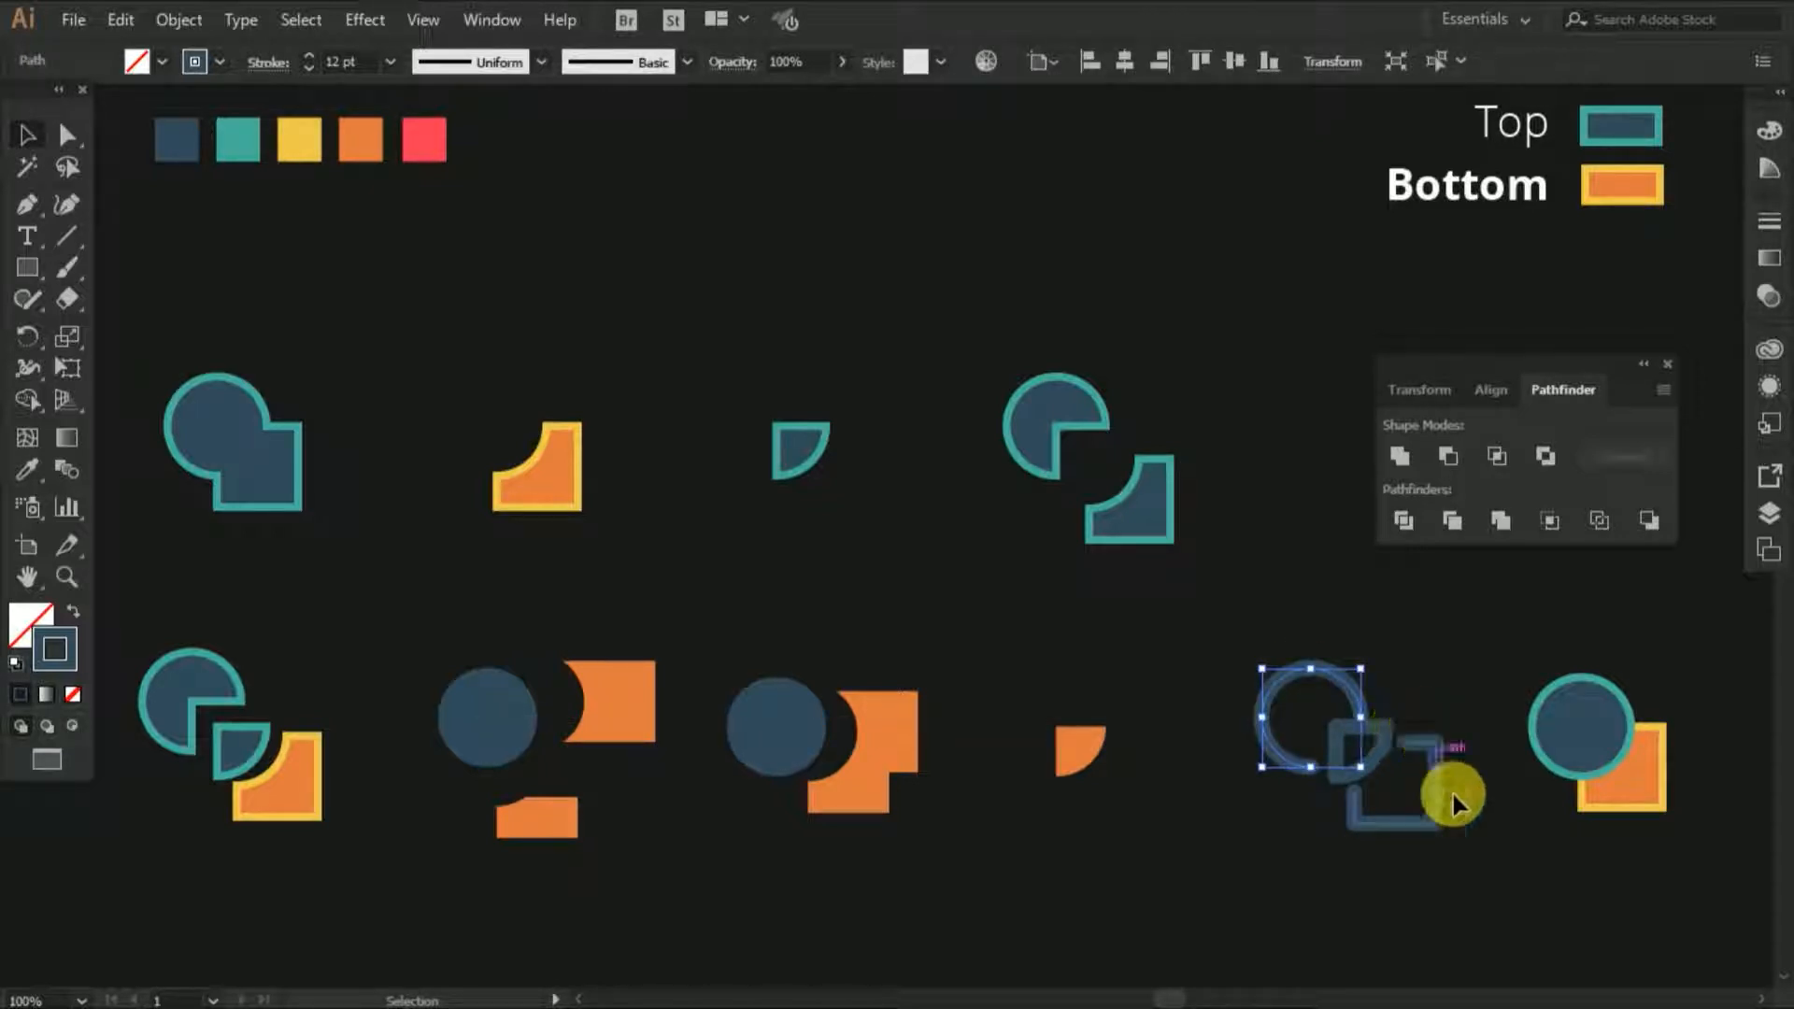
pyautogui.moveTo(1282, 696); pyautogui.dragTo(1275, 671)
pyautogui.click(1441, 702)
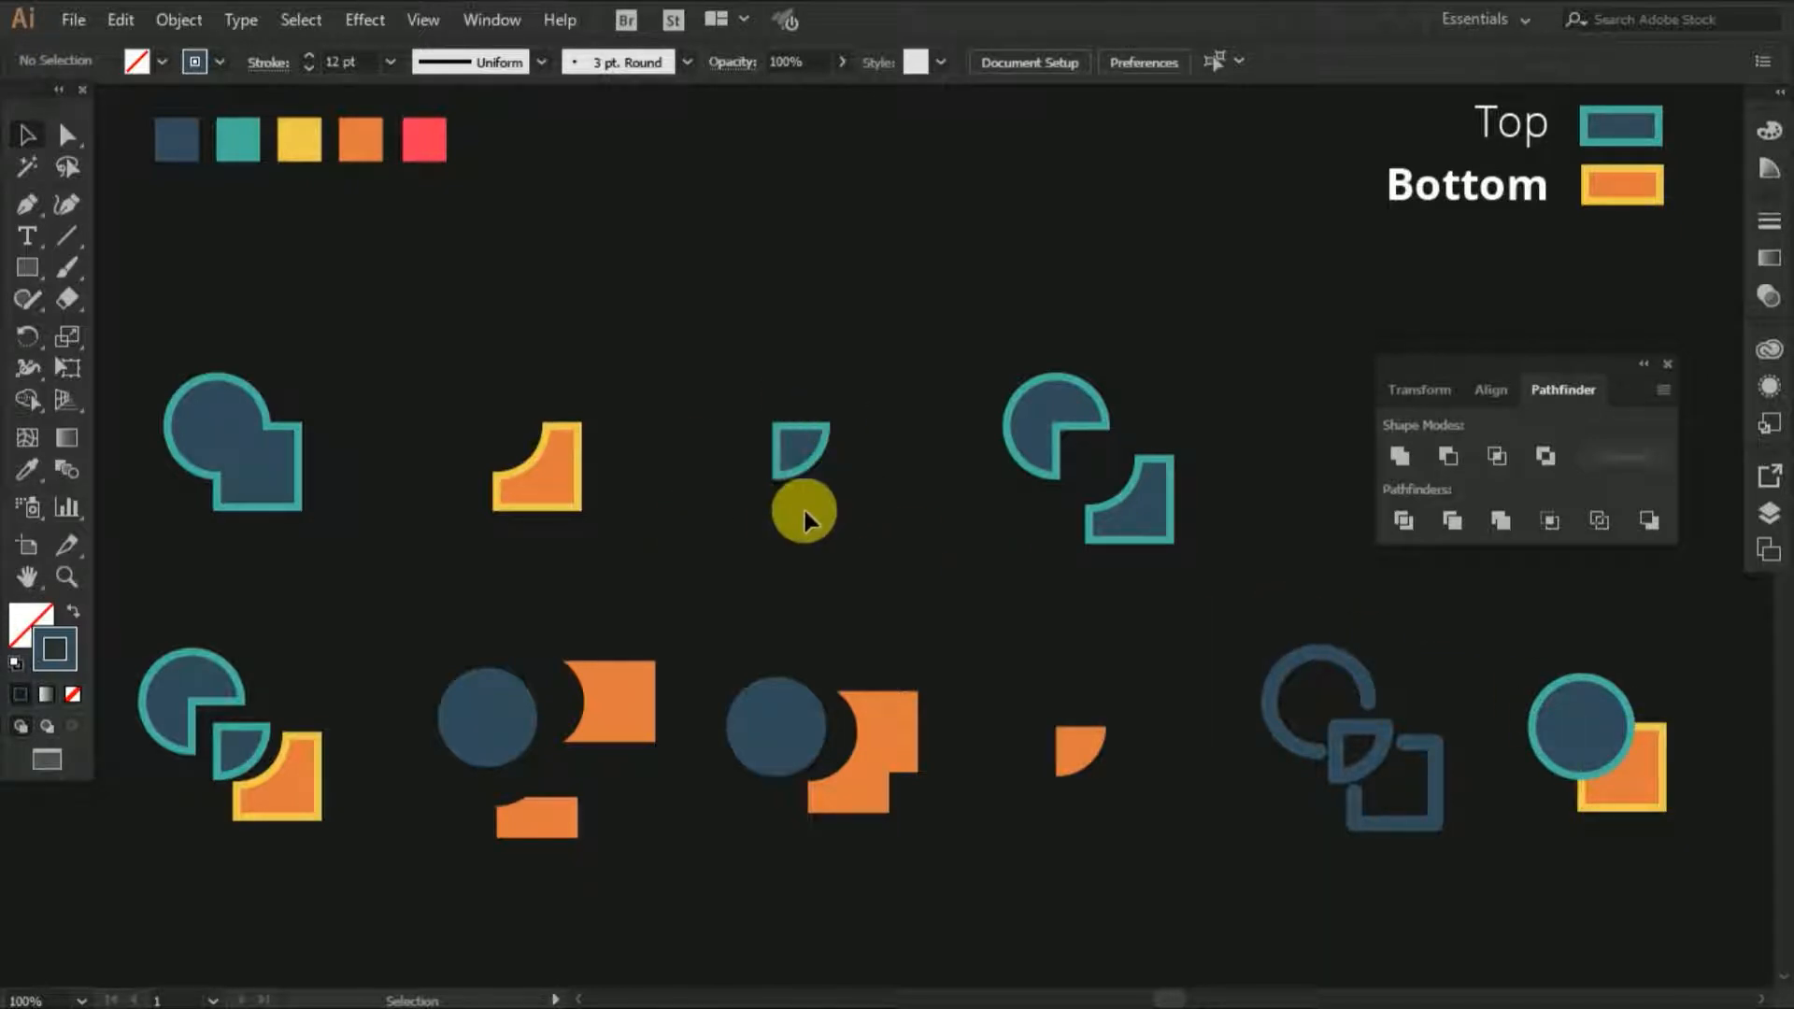
# Step: Apply Minus Back to the last circle and square of the lower row and deselect the result
pyautogui.moveTo(1495, 658); pyautogui.dragTo(1702, 856)
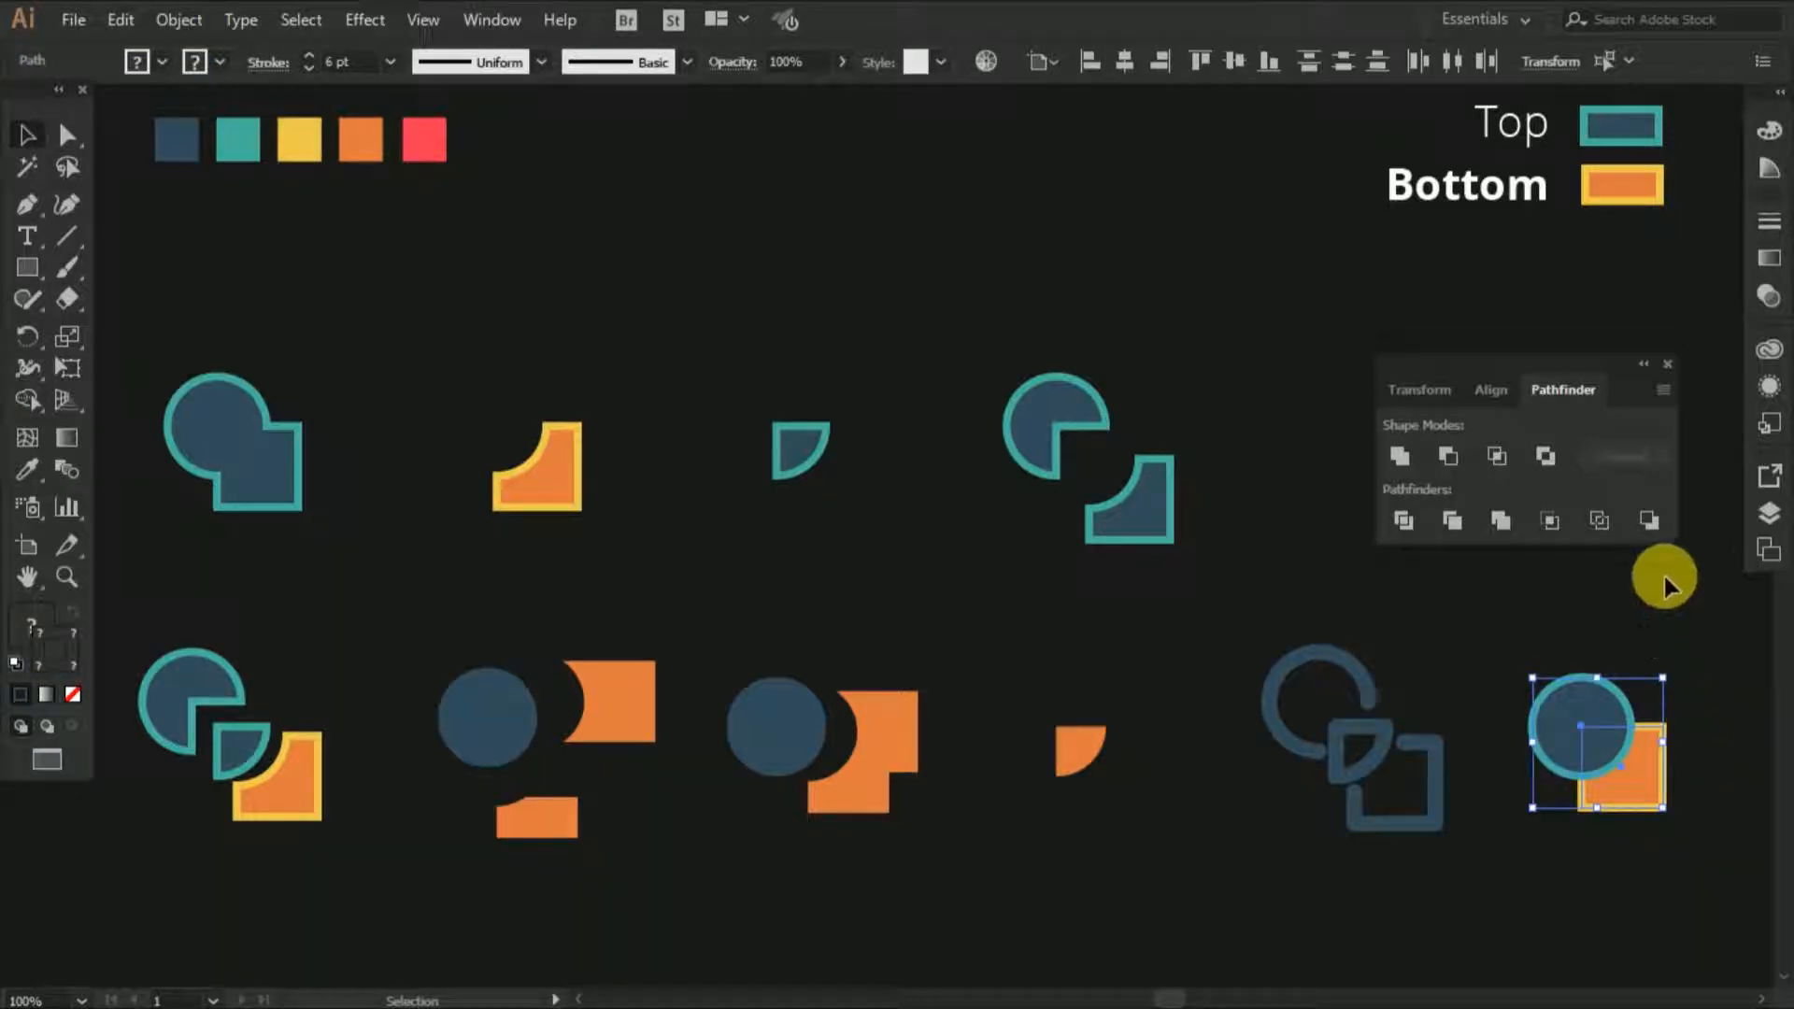
pyautogui.click(1650, 519)
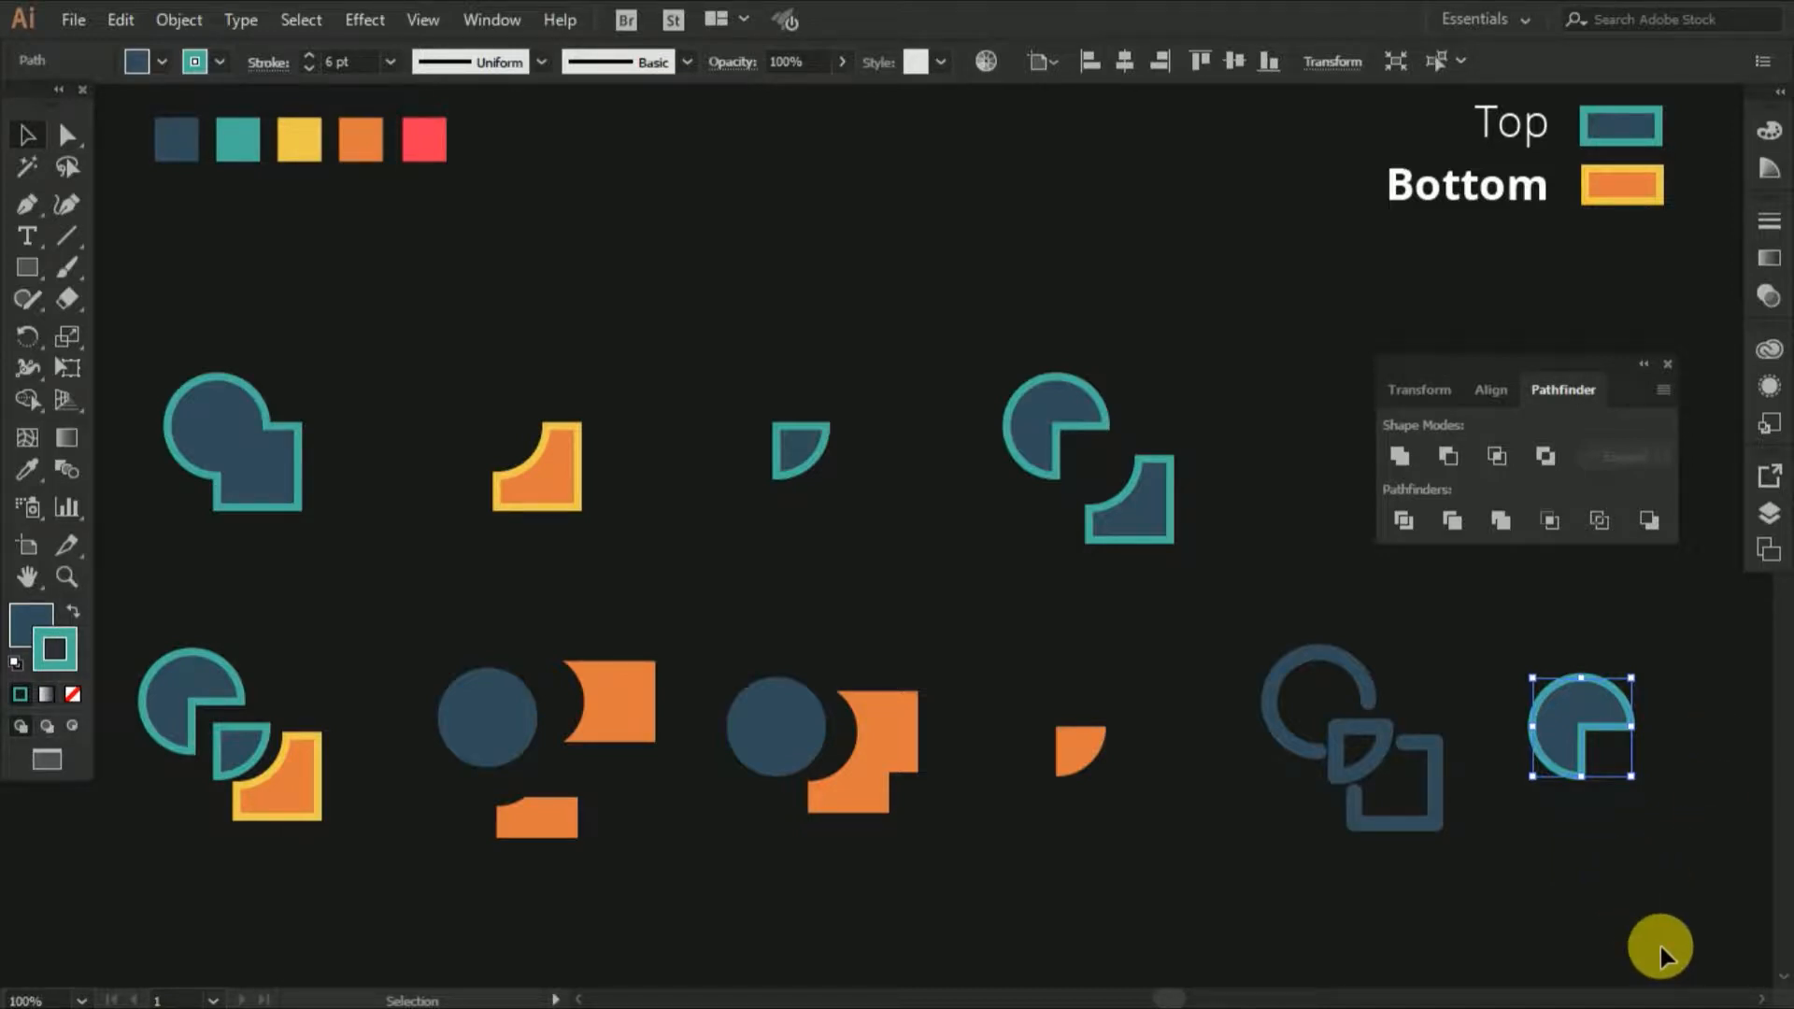
pyautogui.click(1655, 904)
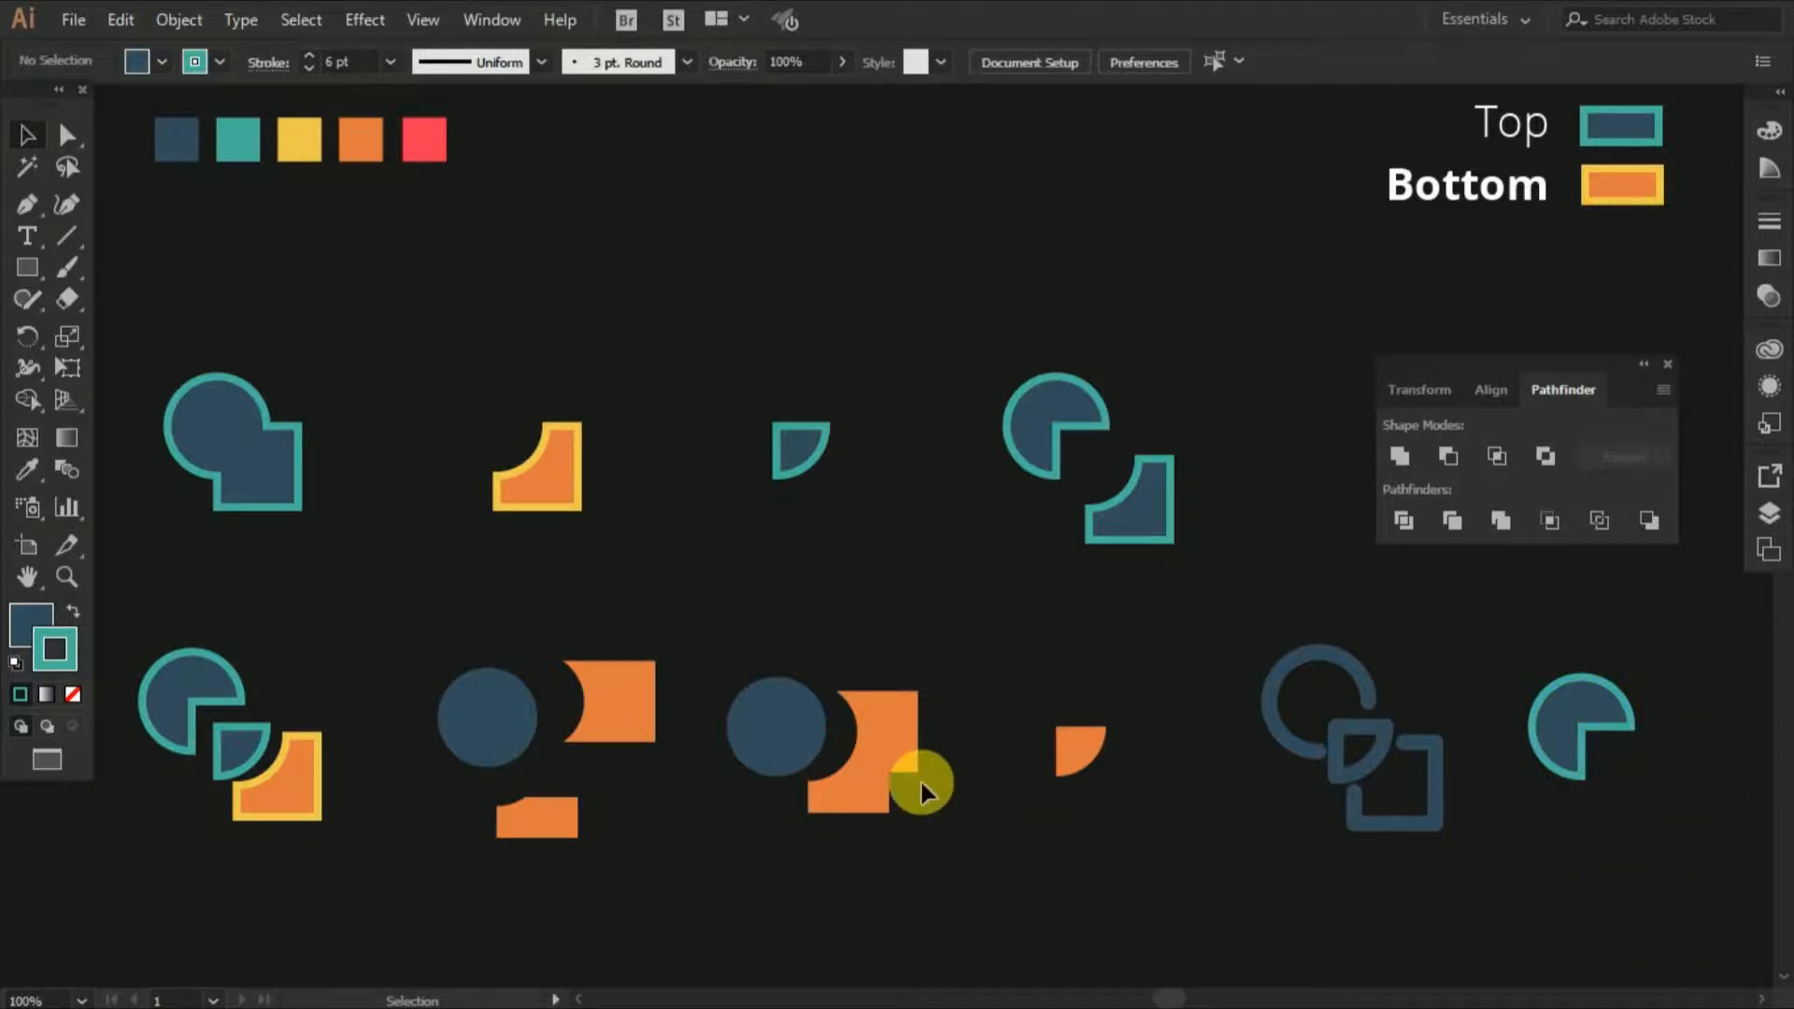